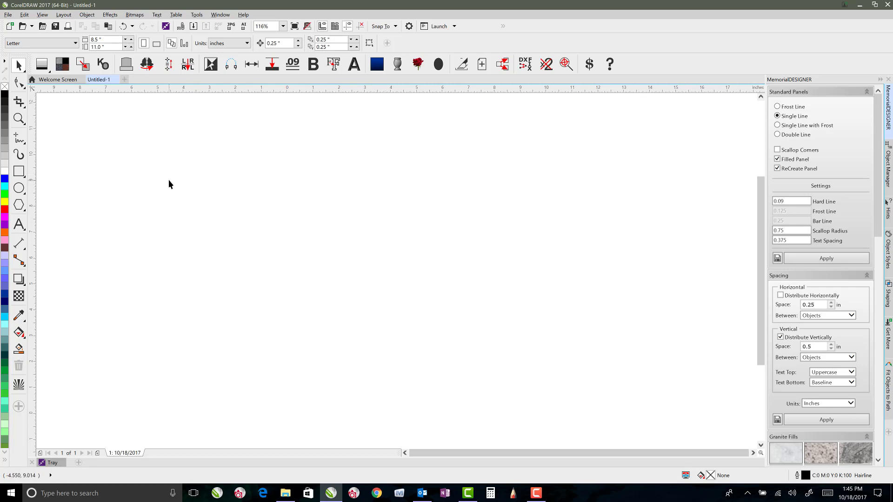
# Draw a horizontal ellipse about 11.5 inches wide and 7.5 inches high with the Ellipse tool.
pyautogui.click(22, 191)
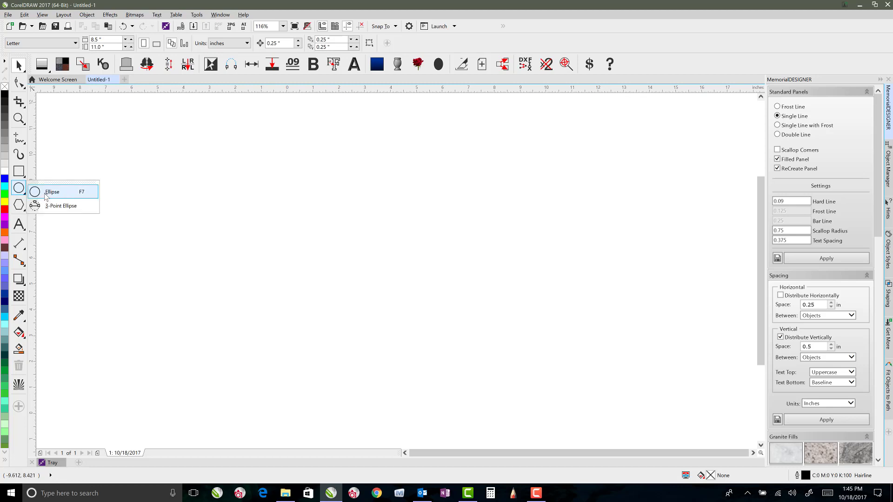
pyautogui.click(45, 193)
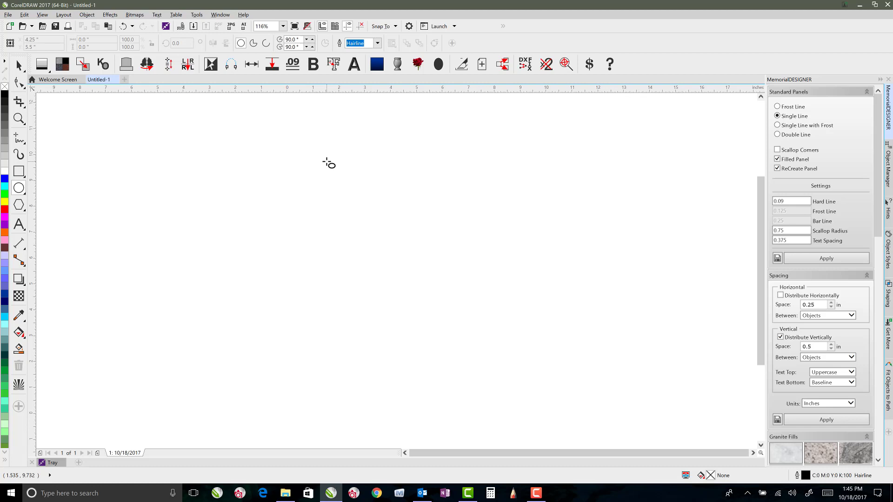
pyautogui.moveTo(190, 128); pyautogui.dragTo(493, 328)
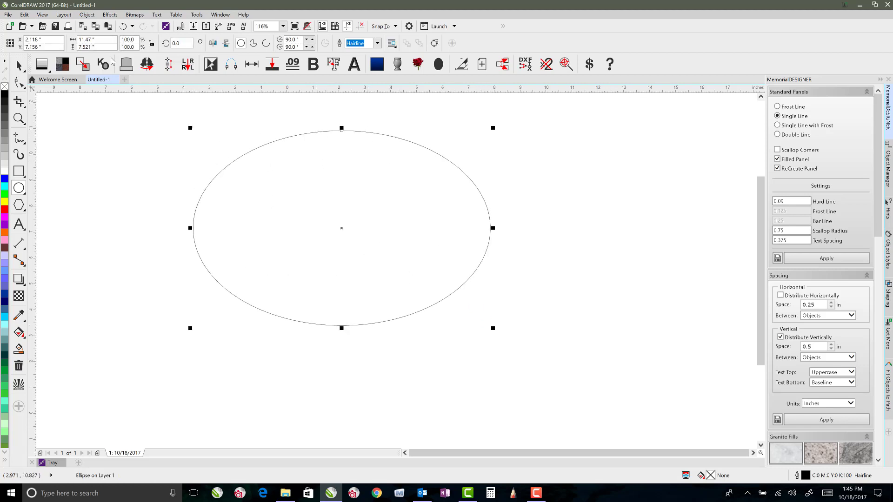
# Resize the ellipse to 36 inches wide and 24 inches high.
pyautogui.doubleClick(101, 42)
pyautogui.write('3')
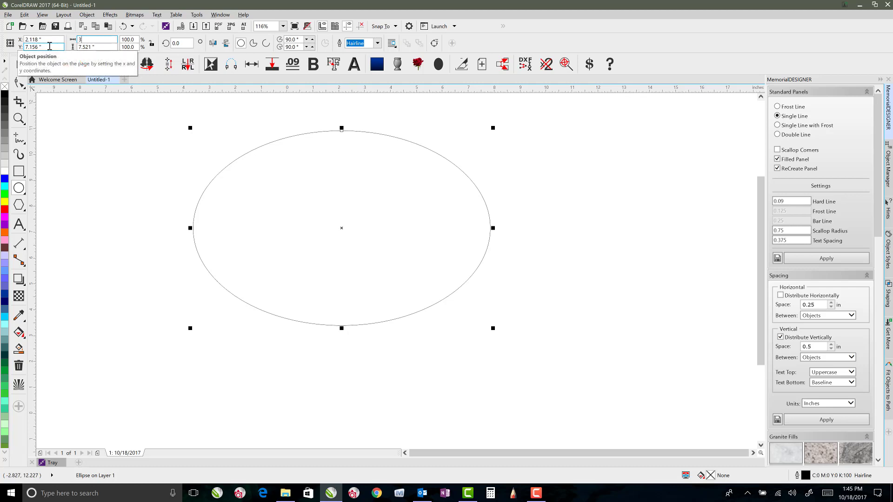
pyautogui.write('6')
pyautogui.press('Tab')
pyautogui.write('24')
pyautogui.press('Return')
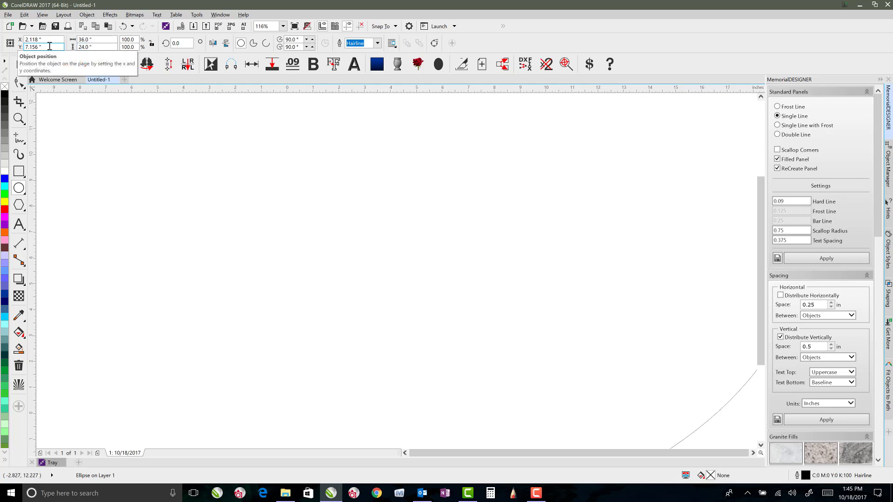
pyautogui.hotkey('shift', 'F2')
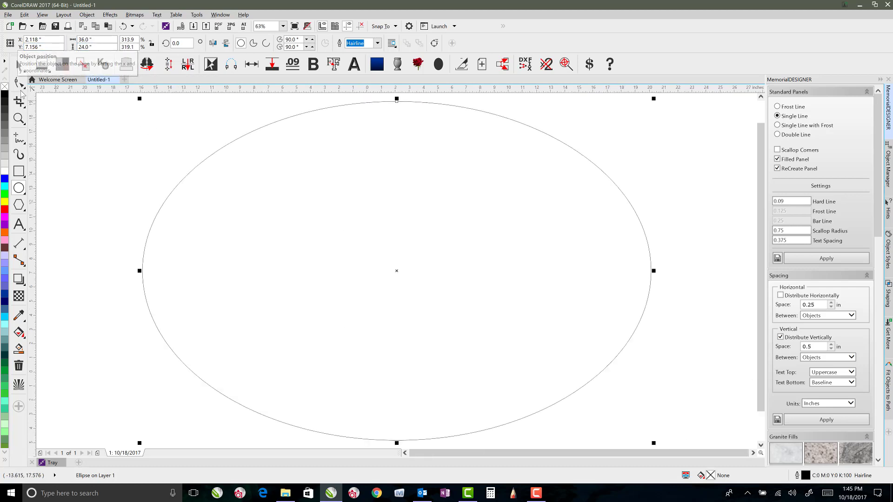
pyautogui.click(172, 155)
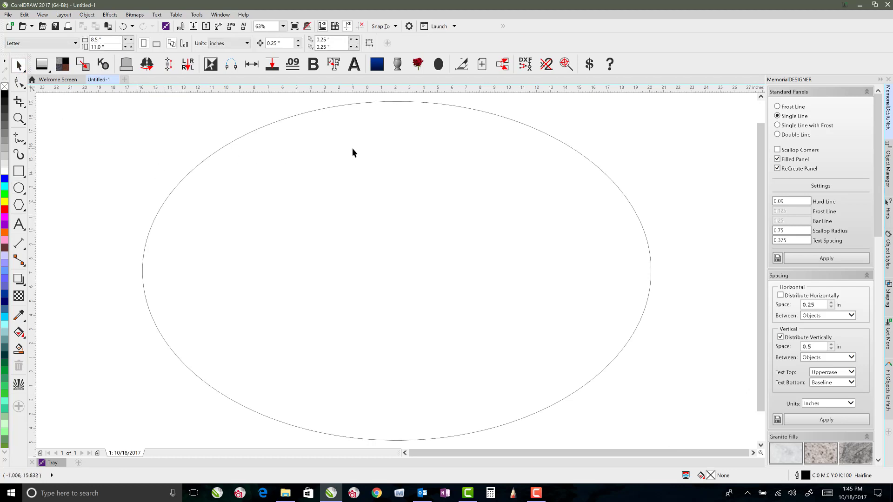
# Add a one-step inside contour to the ellipse with the Contour tool.
pyautogui.click(376, 102)
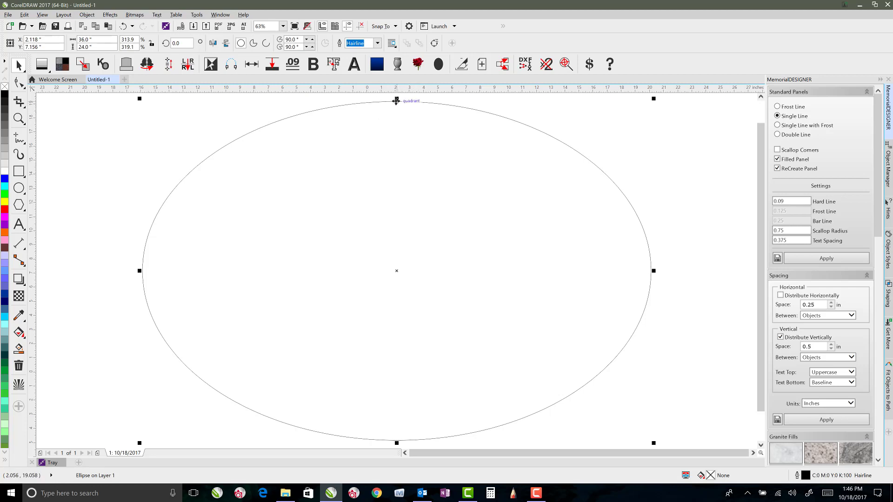
pyautogui.click(18, 285)
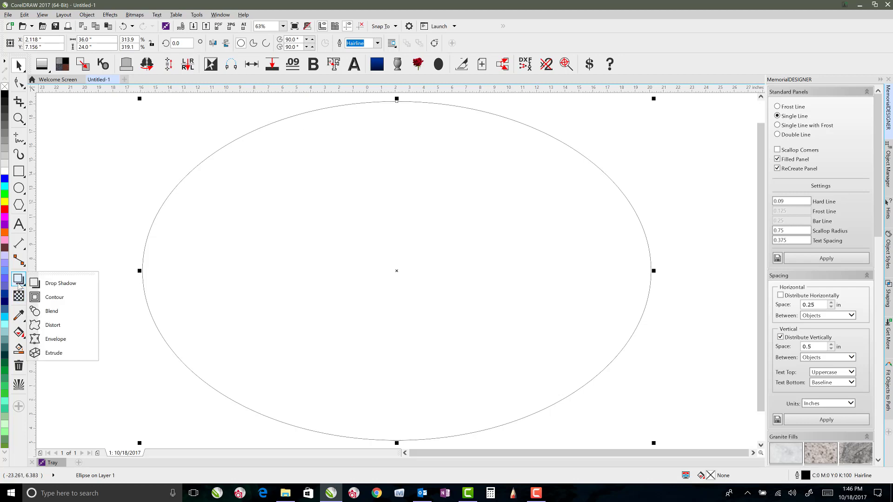
pyautogui.click(52, 297)
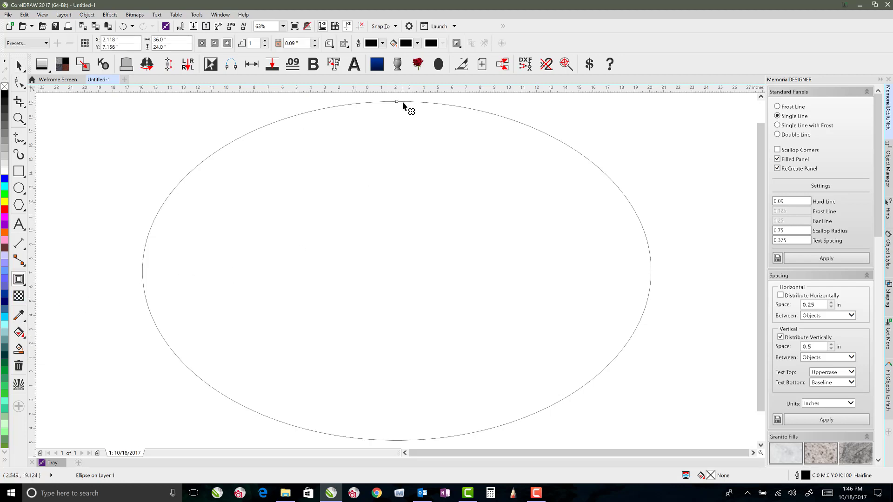
pyautogui.moveTo(404, 103); pyautogui.dragTo(404, 112)
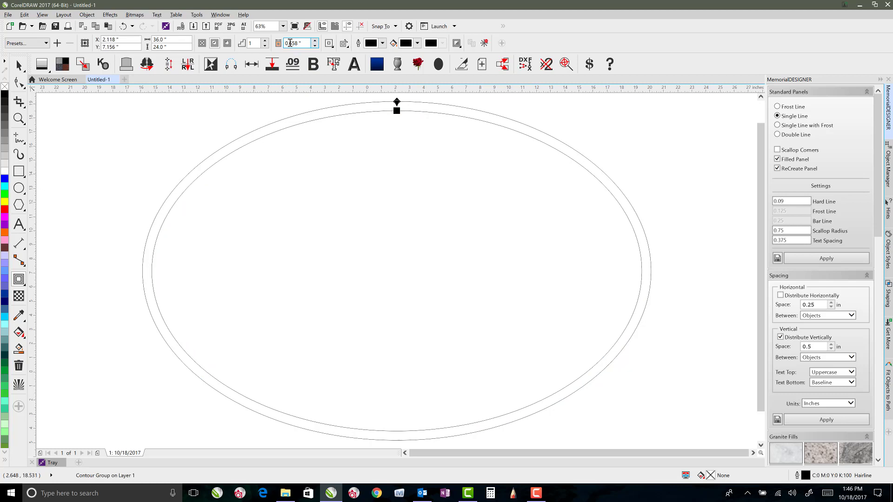
# Set the contour offset to 0.75 inches.
pyautogui.moveTo(306, 44); pyautogui.dragTo(276, 47)
pyautogui.press('BackSpace')
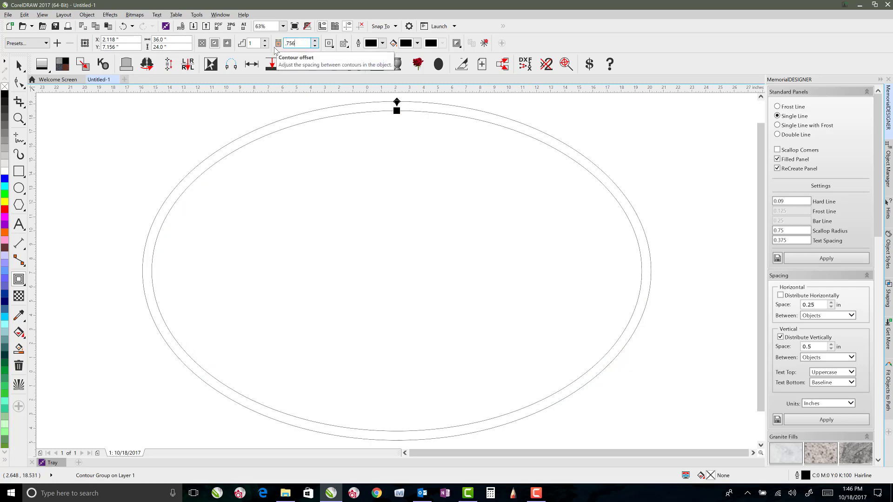
pyautogui.press('Return')
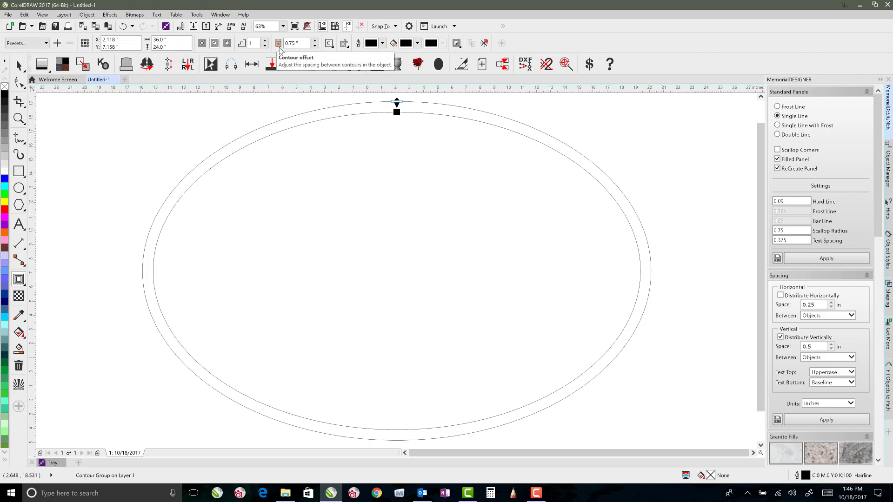
# Set the contour offset to 0.5 inches.
pyautogui.moveTo(306, 44); pyautogui.dragTo(275, 48)
pyautogui.write('.5')
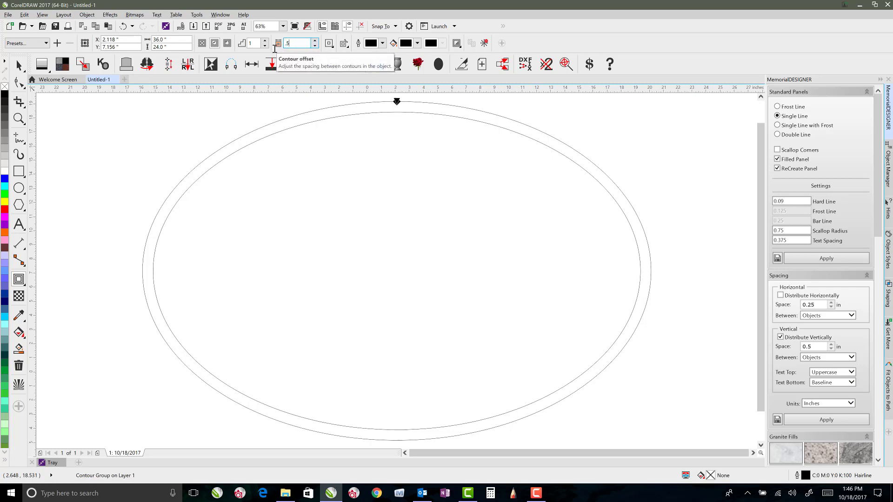
pyautogui.press('Return')
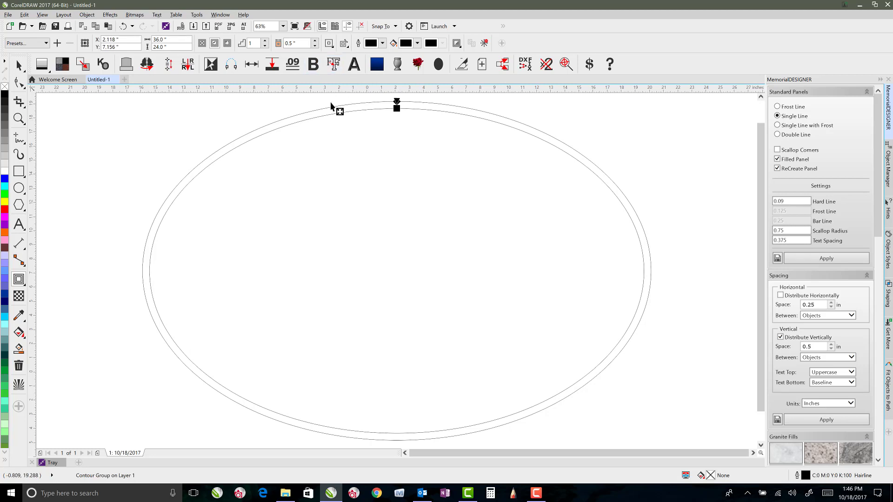
# Break the contour group apart into separate inner and outer ellipses, then check each one by selecting it.
pyautogui.click(87, 15)
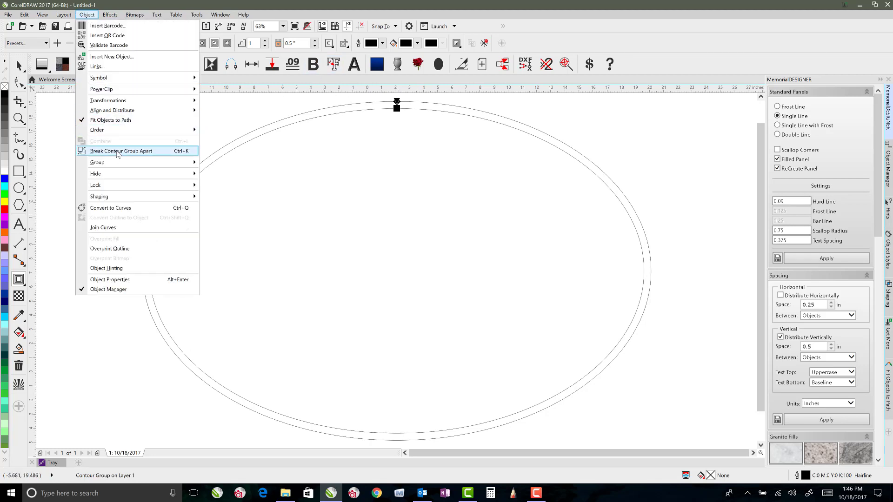
pyautogui.click(117, 151)
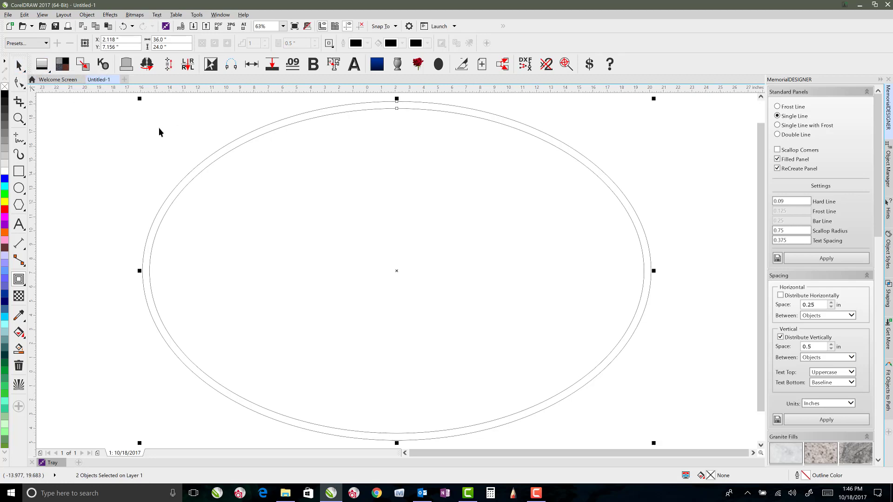
pyautogui.click(211, 117)
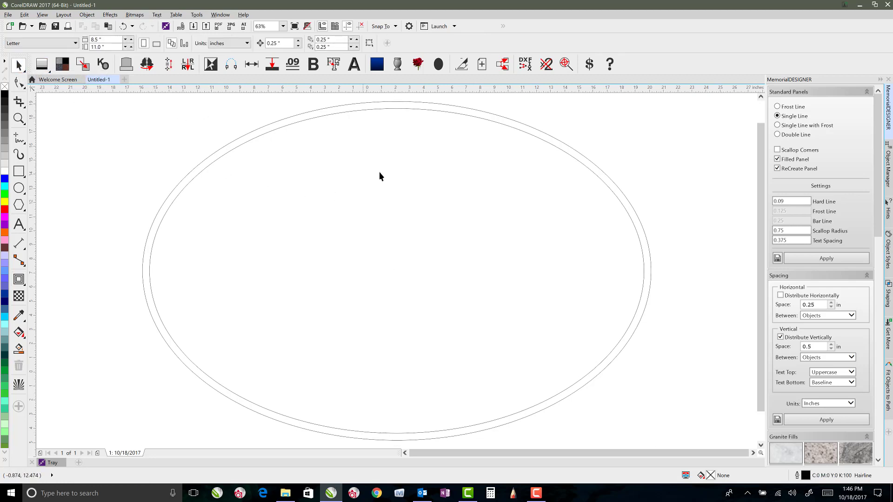
pyautogui.click(396, 109)
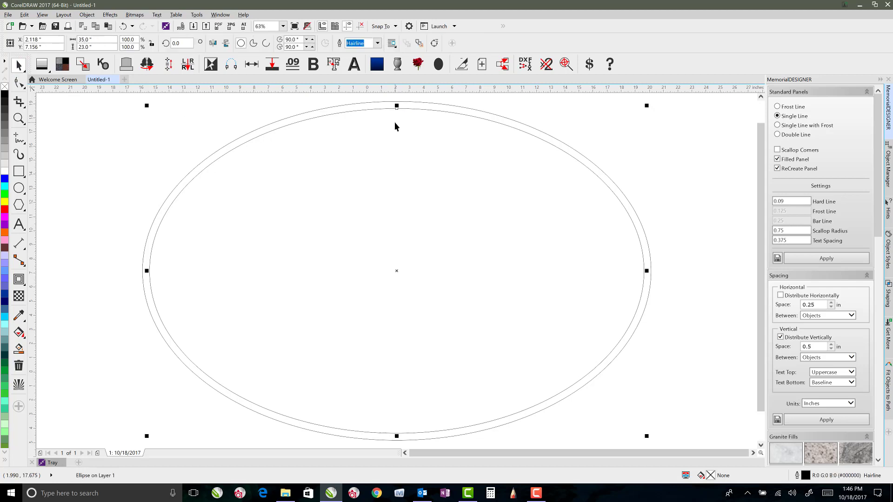
pyautogui.click(400, 111)
pyautogui.click(401, 102)
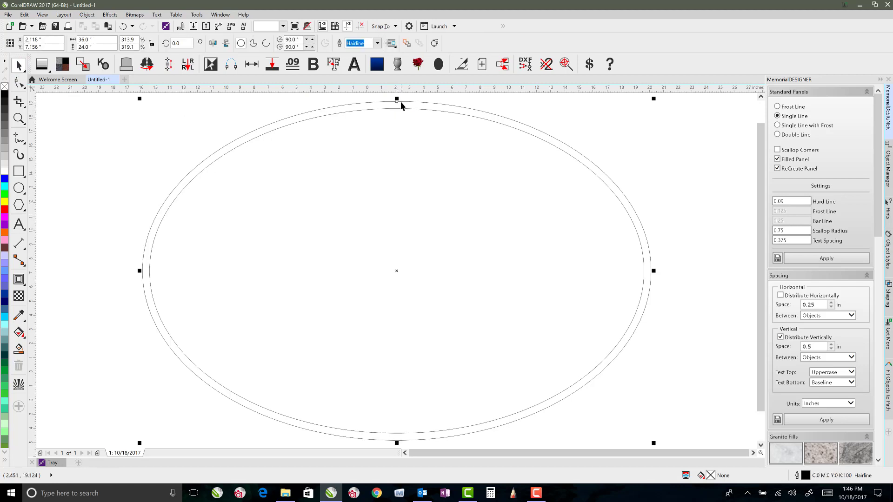
pyautogui.click(402, 125)
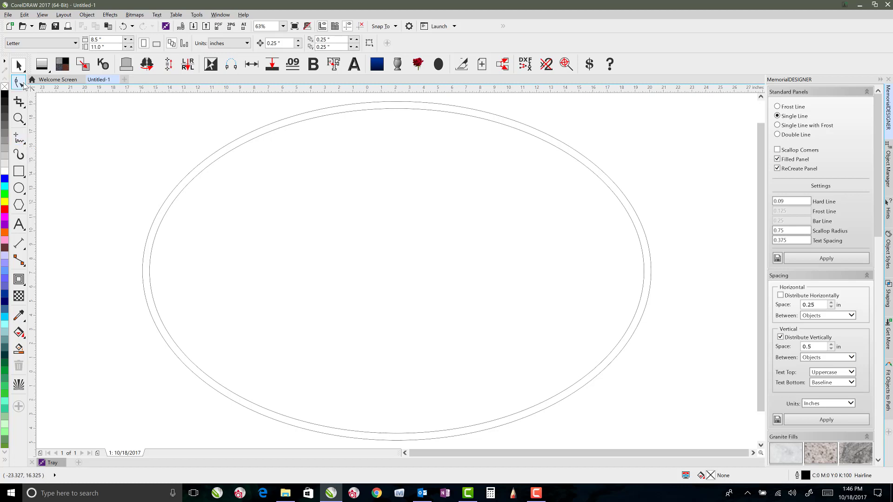
# Draw a diagonal Freehand line across the top of the inner ellipse, about 0.65 inches wide and 0.93 inches high.
pyautogui.click(19, 119)
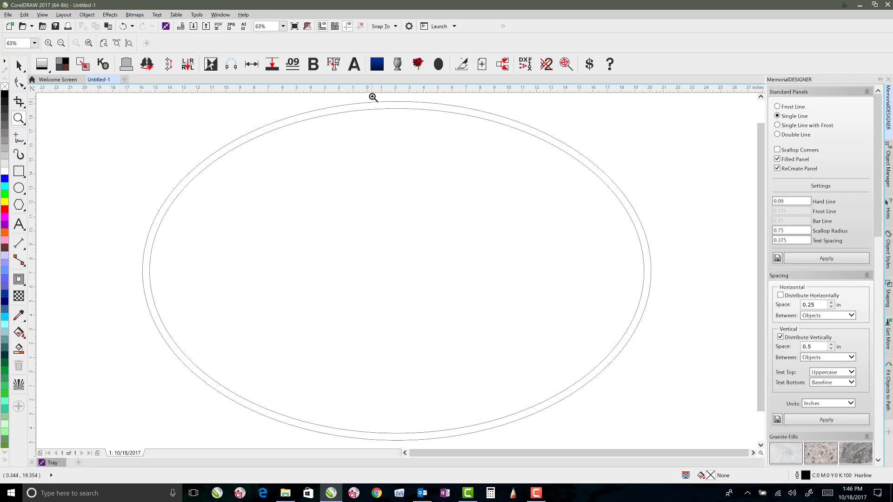
pyautogui.moveTo(372, 97); pyautogui.dragTo(440, 148)
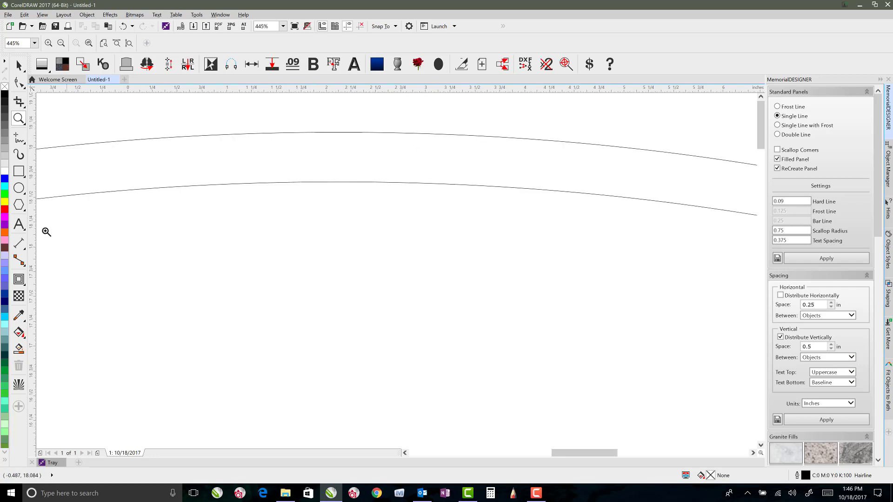
pyautogui.click(19, 137)
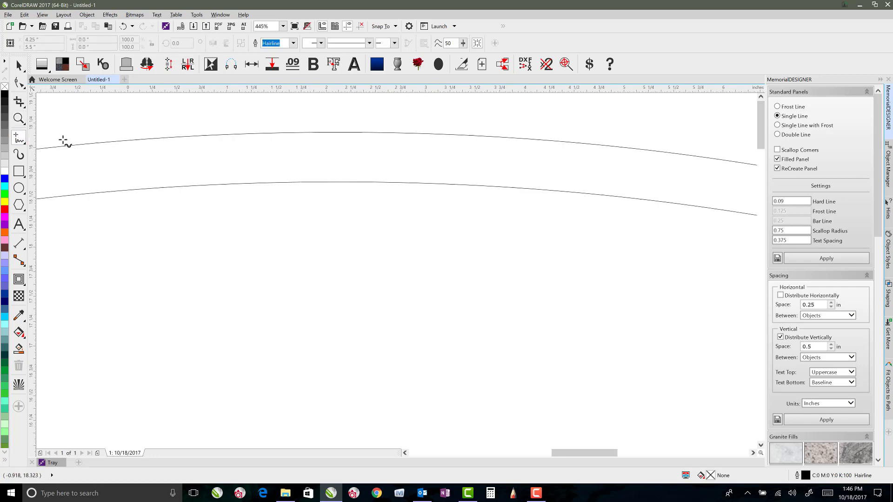
pyautogui.click(378, 139)
pyautogui.click(316, 229)
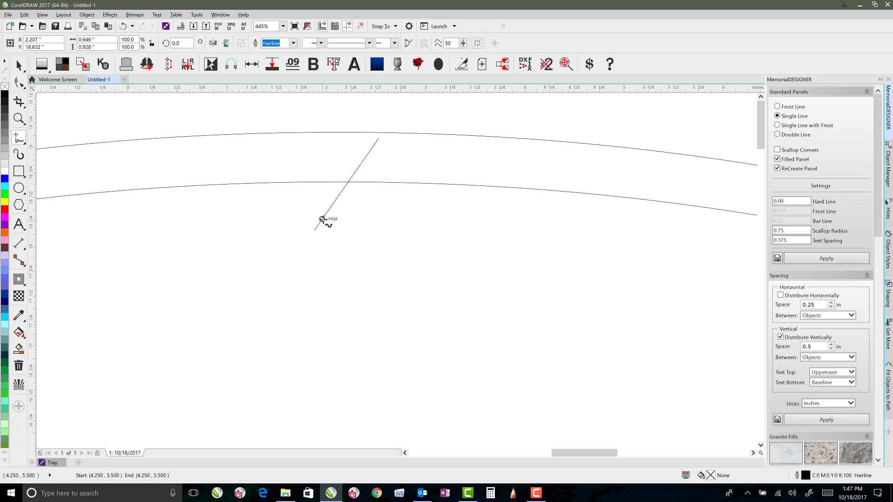
# Convert the diagonal line segment to a curve with the Shape tool.
pyautogui.click(19, 83)
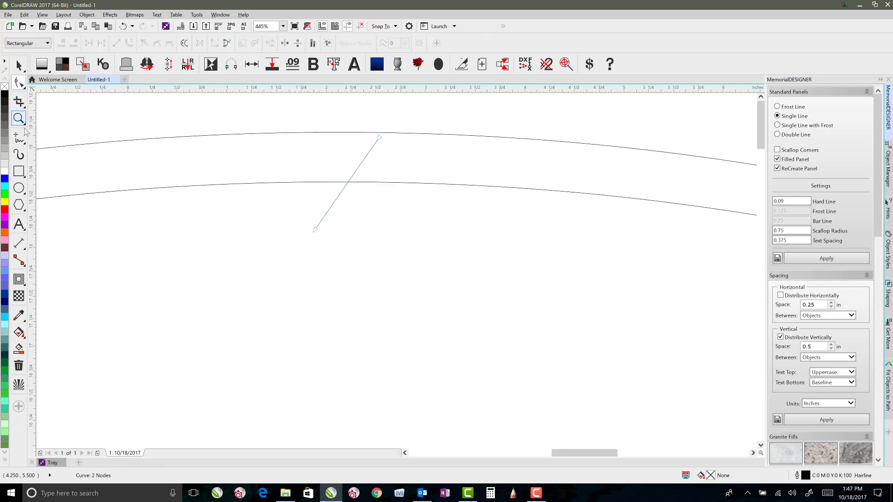
pyautogui.click(353, 176)
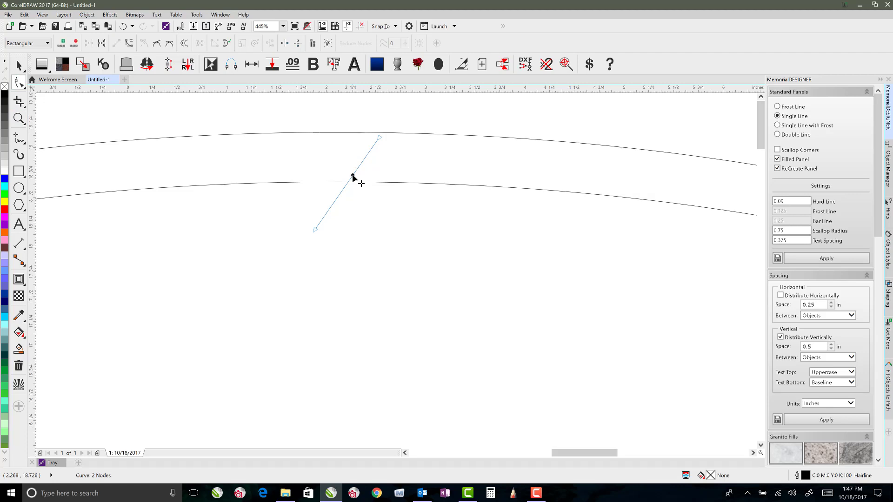
pyautogui.rightClick(353, 178)
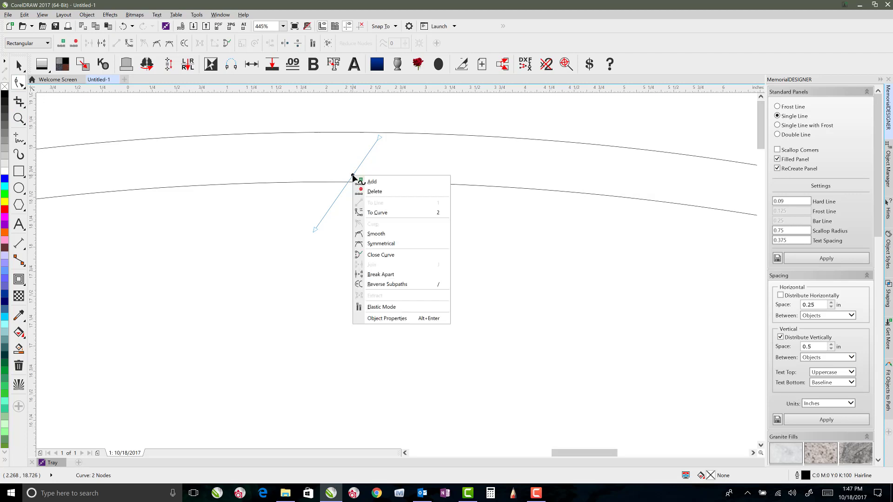
pyautogui.click(384, 216)
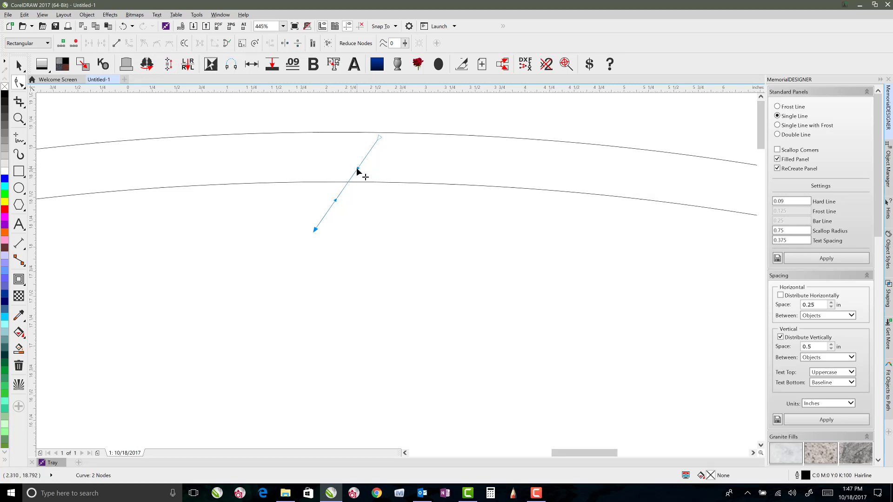
# Bend the diagonal segment into a smooth S-curve by adjusting the control handles of both end nodes.
pyautogui.moveTo(357, 169); pyautogui.dragTo(327, 144)
pyautogui.moveTo(335, 201); pyautogui.dragTo(347, 216)
pyautogui.moveTo(327, 142); pyautogui.dragTo(340, 140)
pyautogui.moveTo(346, 219); pyautogui.dragTo(349, 221)
pyautogui.moveTo(340, 140); pyautogui.dragTo(339, 145)
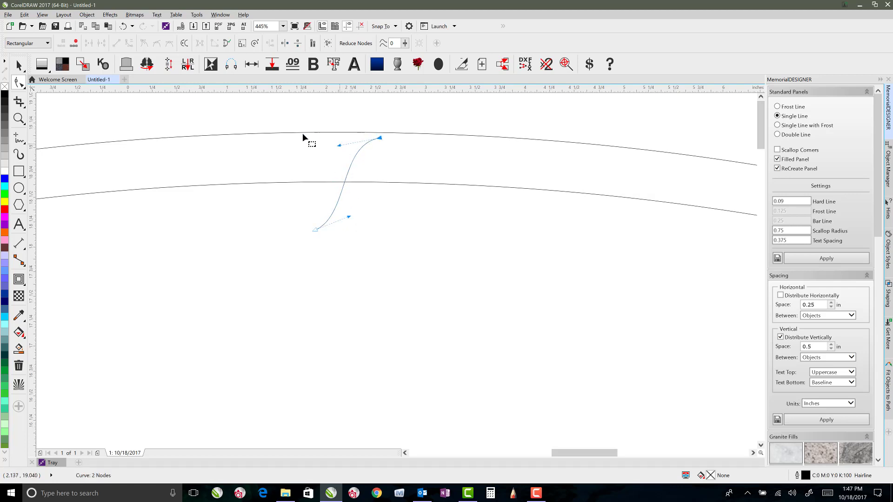
# Rotate the S-curve about 11 degrees clockwise around its center.
pyautogui.click(19, 65)
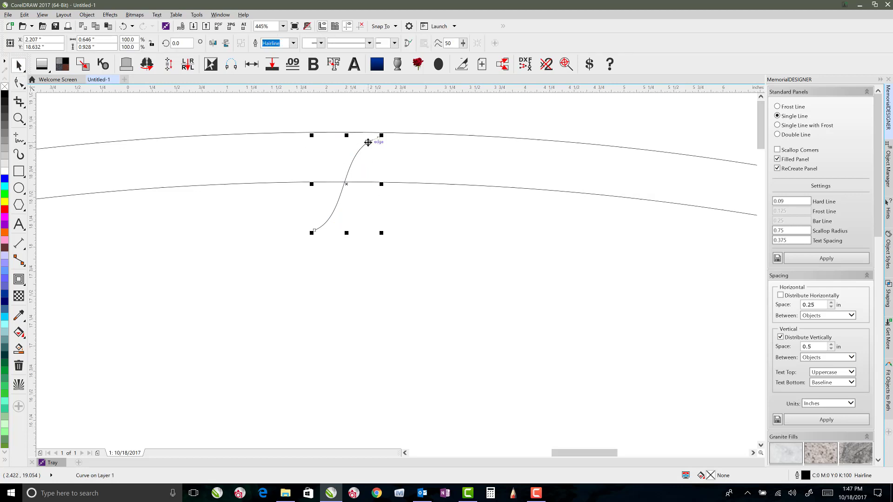
pyautogui.click(372, 139)
pyautogui.moveTo(381, 135); pyautogui.dragTo(386, 144)
pyautogui.click(348, 152)
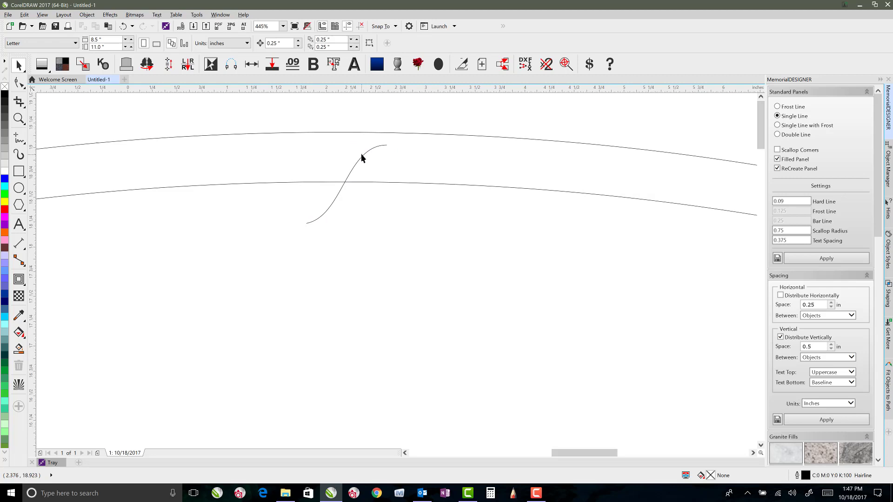
# Duplicate the S-curve in place and mirror the copy both horizontally and vertically to outline a thin rope strand.
pyautogui.click(362, 158)
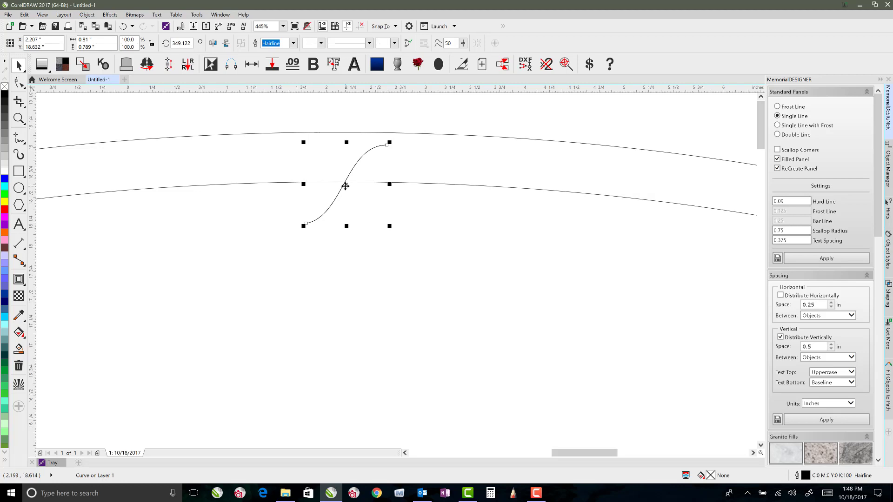
pyautogui.click(214, 42)
pyautogui.click(226, 43)
pyautogui.click(310, 252)
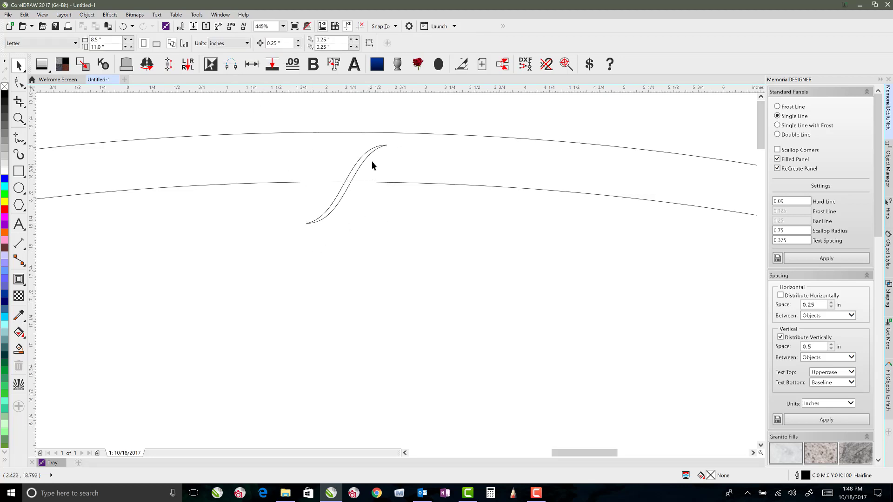
# Combine the two mirrored S-curves into a single curve object.
pyautogui.click(344, 192)
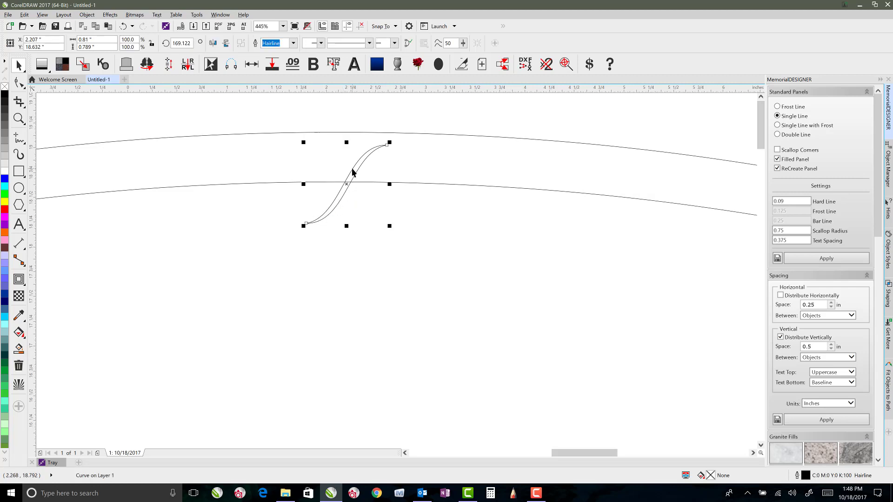
pyautogui.moveTo(279, 107); pyautogui.dragTo(438, 263)
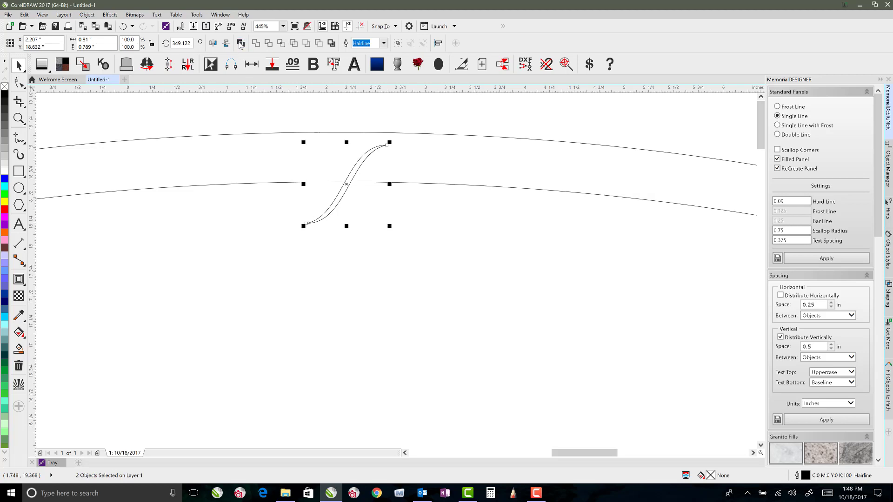
pyautogui.click(241, 45)
# Join the overlapping end nodes at the upper and lower tips to close the strand outline.
pyautogui.click(17, 84)
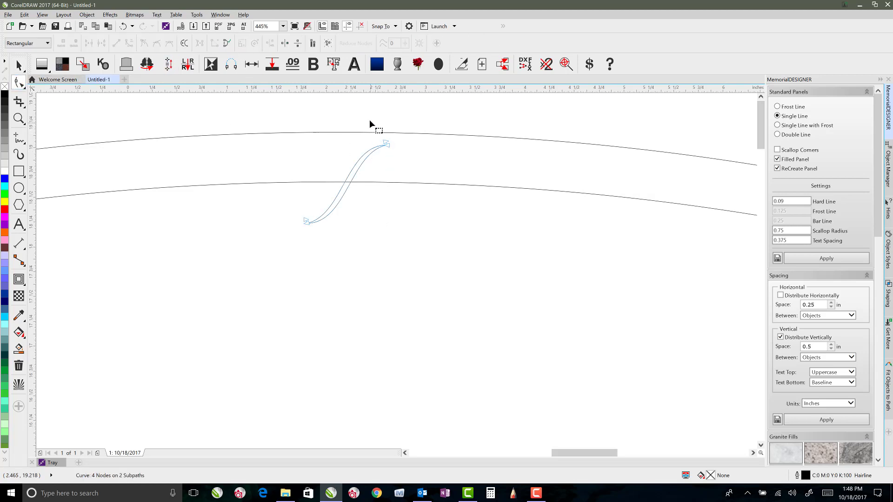
pyautogui.moveTo(369, 119); pyautogui.dragTo(414, 158)
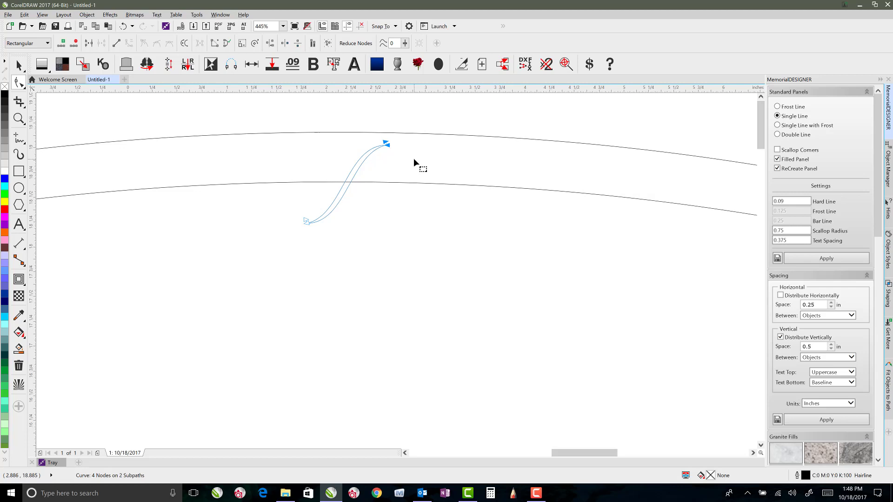
pyautogui.hotkey('ctrl', 'j')
pyautogui.moveTo(326, 248); pyautogui.dragTo(339, 268)
pyautogui.hotkey('ctrl', 'j')
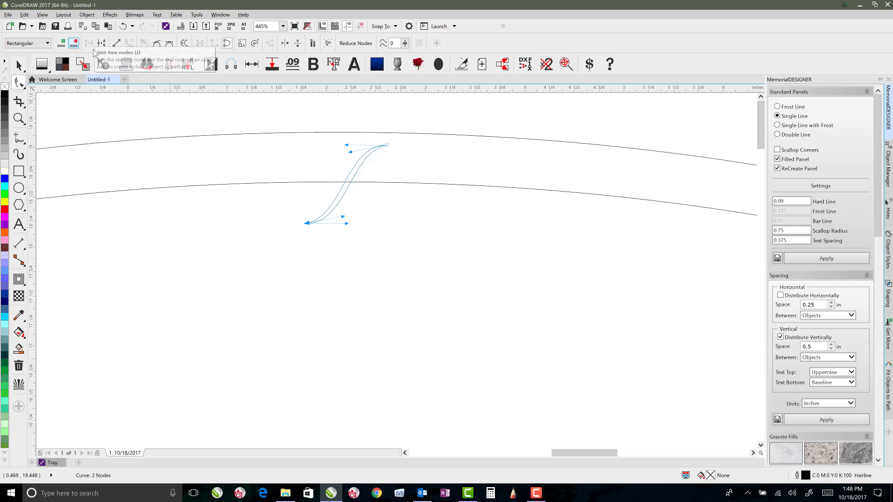
pyautogui.click(362, 121)
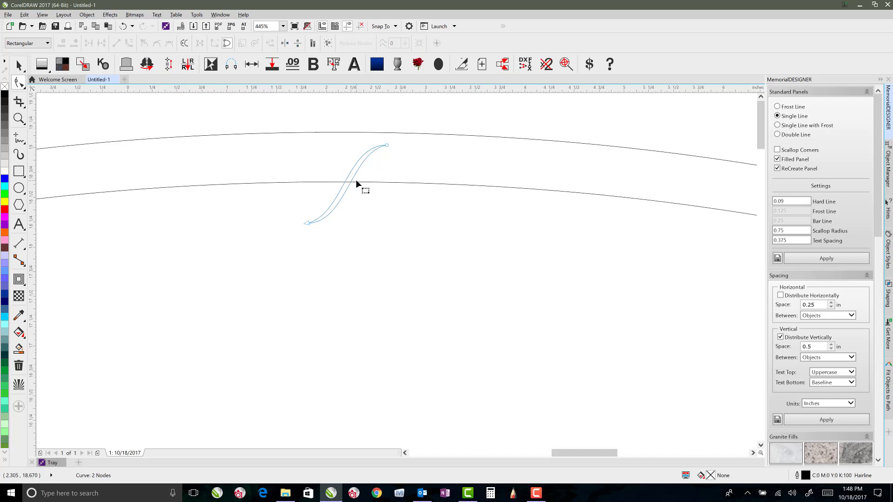
# Widen the strand by bowing its lower right and upper left edges outward with the Shape tool.
pyautogui.click(340, 207)
pyautogui.moveTo(339, 205); pyautogui.dragTo(351, 204)
pyautogui.moveTo(361, 154); pyautogui.dragTo(353, 156)
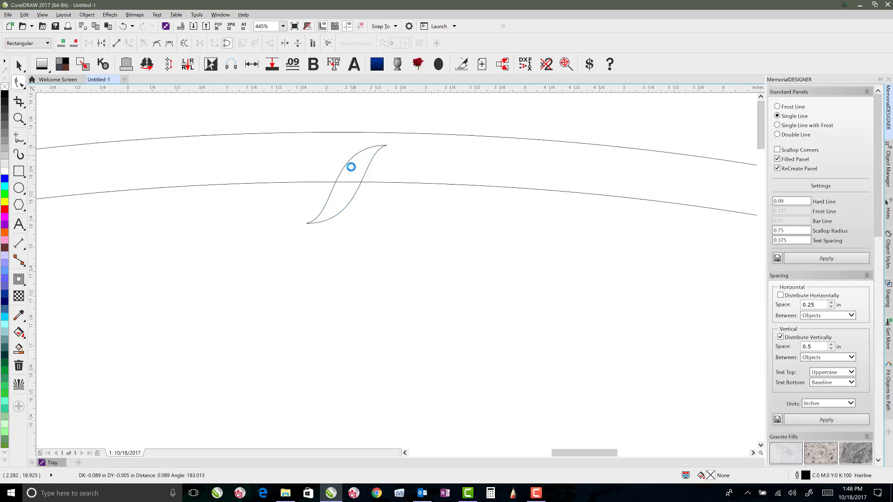
# Place a copy of the strand about 0.35 inch to its right.
pyautogui.click(19, 65)
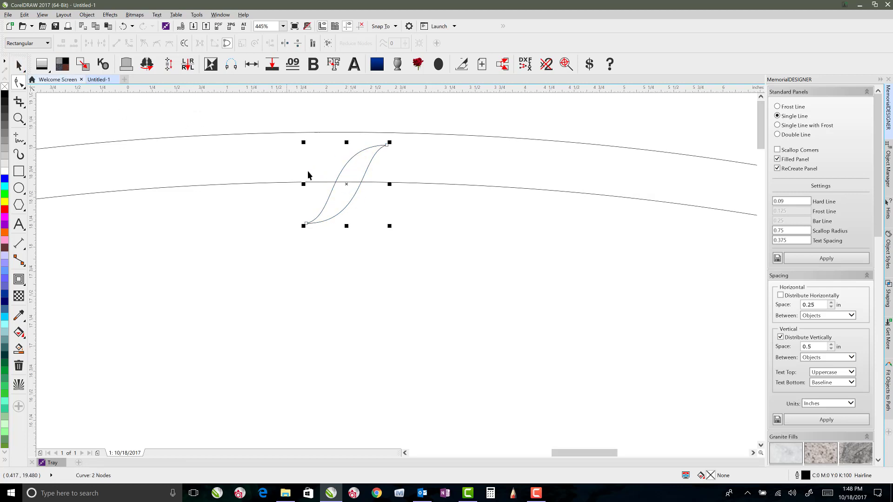
pyautogui.press('space')
pyautogui.moveTo(348, 183); pyautogui.dragTo(382, 183)
pyautogui.hotkey('ctrl', 'z')
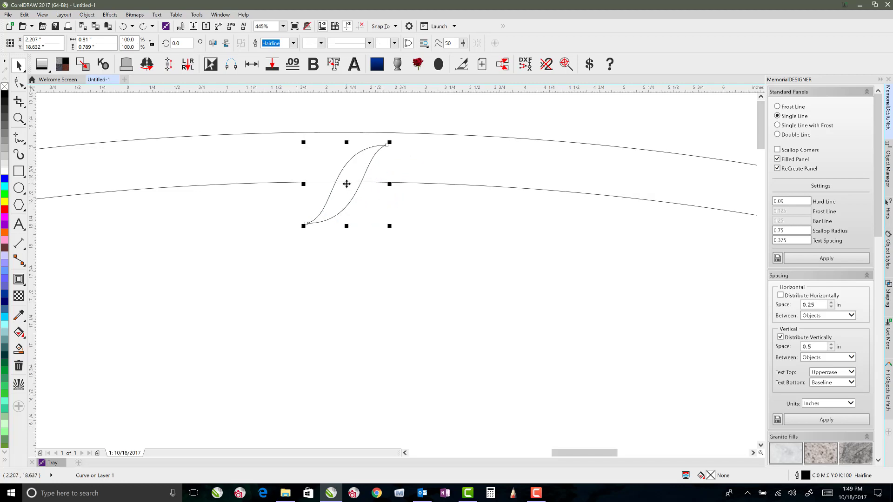
pyautogui.moveTo(347, 184); pyautogui.dragTo(382, 177)
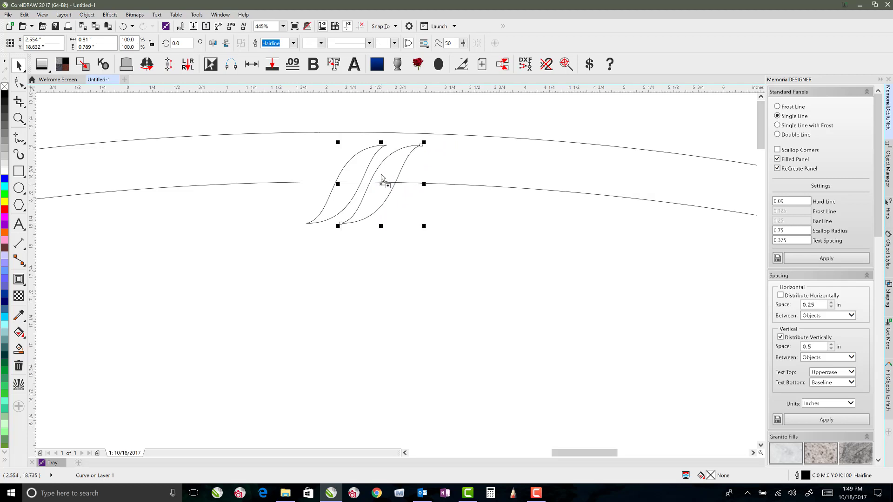
pyautogui.click(393, 155)
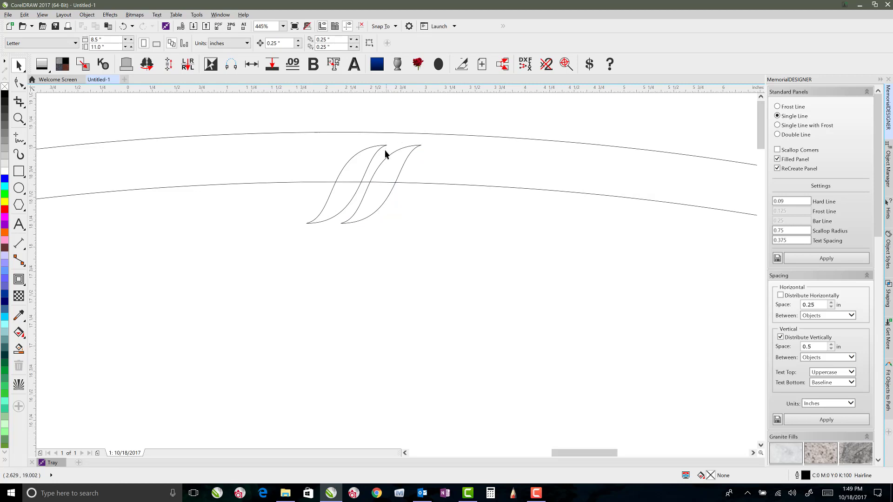
# Move the original strand's upper tip about 0.016 inch toward the copy and bend its right edge slightly left.
pyautogui.click(19, 83)
pyautogui.scroll(3, 375, 167)
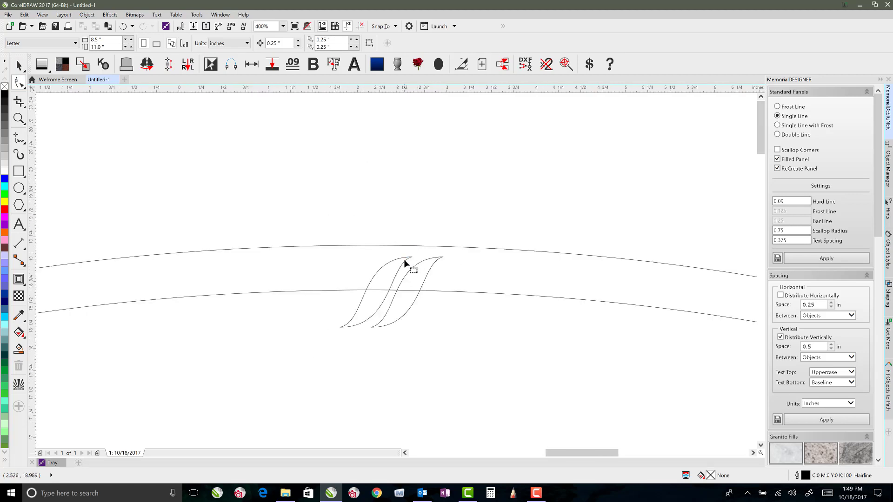
pyautogui.click(406, 260)
pyautogui.scroll(2, 405, 263)
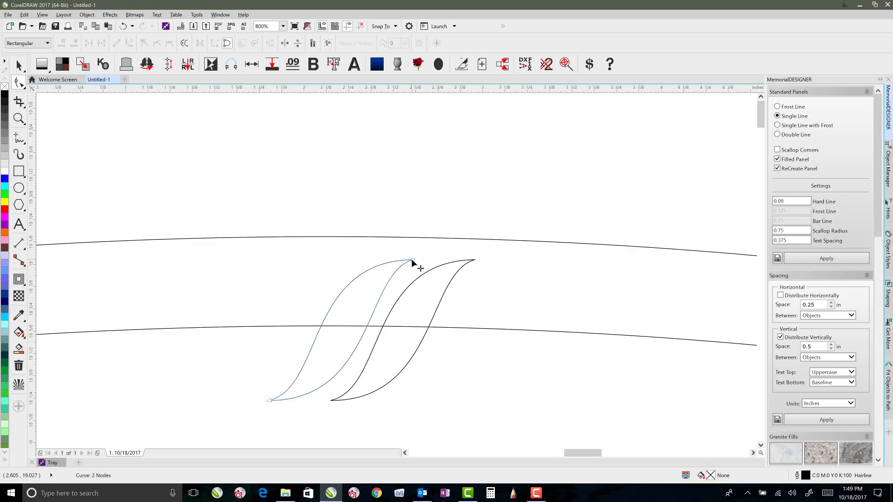
pyautogui.moveTo(412, 262); pyautogui.dragTo(416, 263)
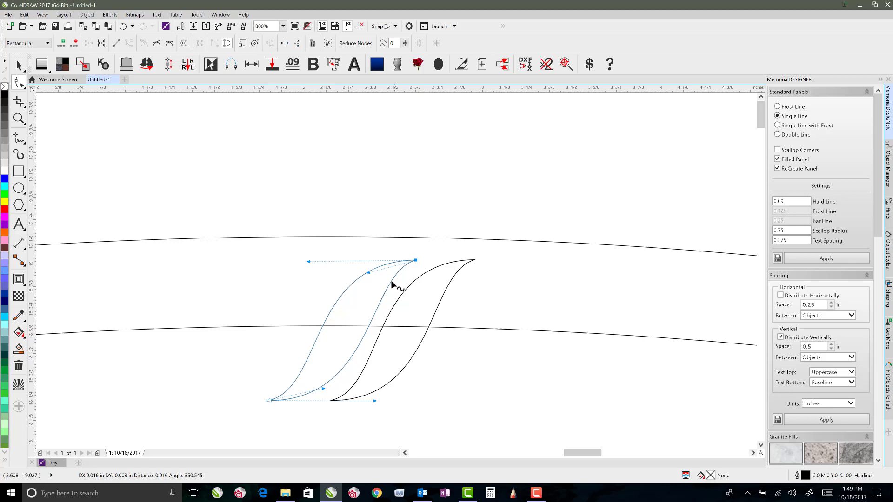
pyautogui.click(363, 335)
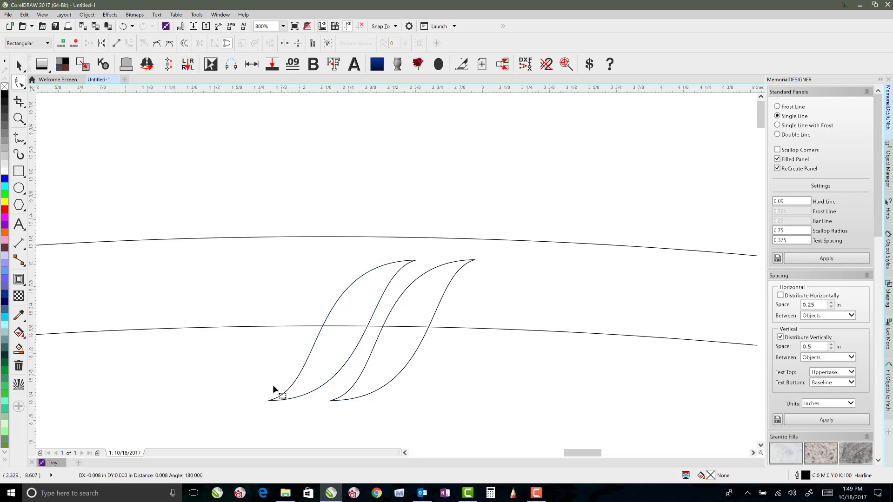
# Try adjusting the control handles of the original strand's lower tip, and undo the changes.
pyautogui.click(268, 401)
pyautogui.moveTo(322, 390)
pyautogui.mouseDown()
pyautogui.moveTo(328, 394)
pyautogui.moveTo(323, 388)
pyautogui.mouseUp()
pyautogui.moveTo(374, 402); pyautogui.dragTo(377, 407)
pyautogui.hotkey('ctrl', 'z')
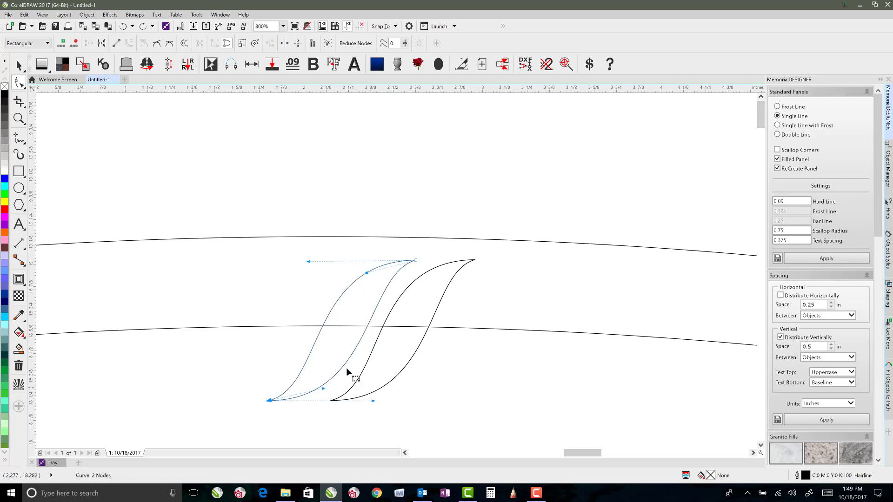
pyautogui.hotkey('ctrl', 'z')
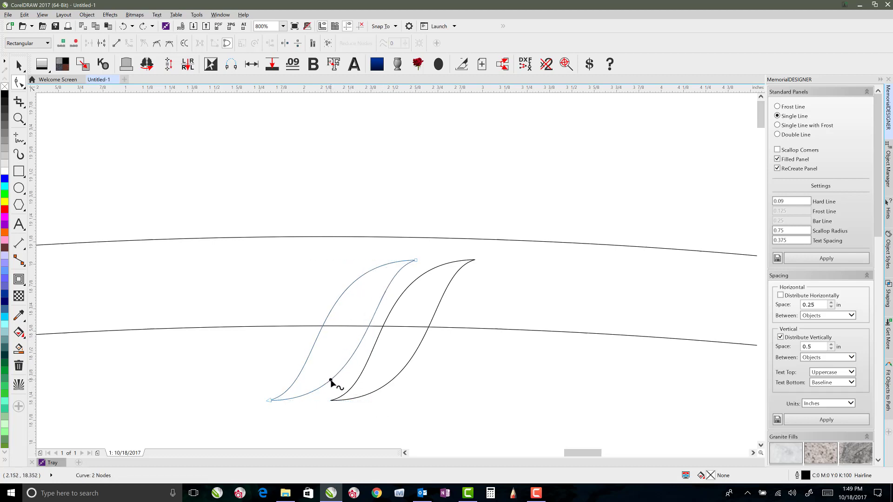
# Add two nodes on the original strand's right edge and shift the edge to even out the gap beside the copy.
pyautogui.doubleClick(330, 381)
pyautogui.moveTo(331, 381); pyautogui.dragTo(334, 385)
pyautogui.moveTo(380, 347); pyautogui.dragTo(375, 347)
pyautogui.doubleClick(396, 276)
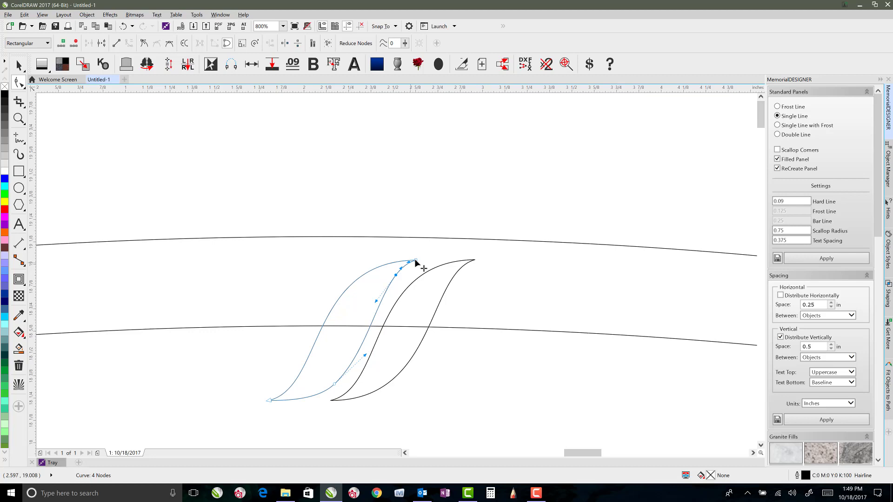
pyautogui.moveTo(396, 277); pyautogui.dragTo(394, 281)
# Replace the old copy with a copy of the reshaped strand about 0.35 inch to its right.
pyautogui.click(19, 65)
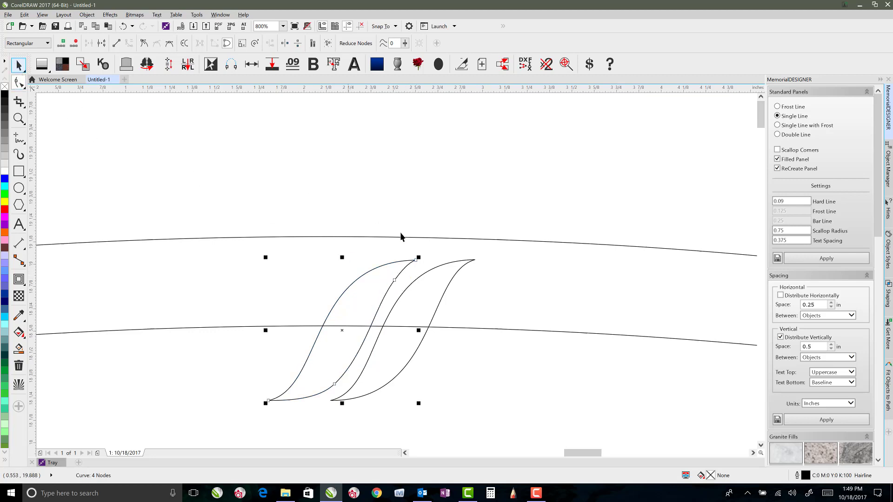
pyautogui.click(432, 267)
pyautogui.press('Delete')
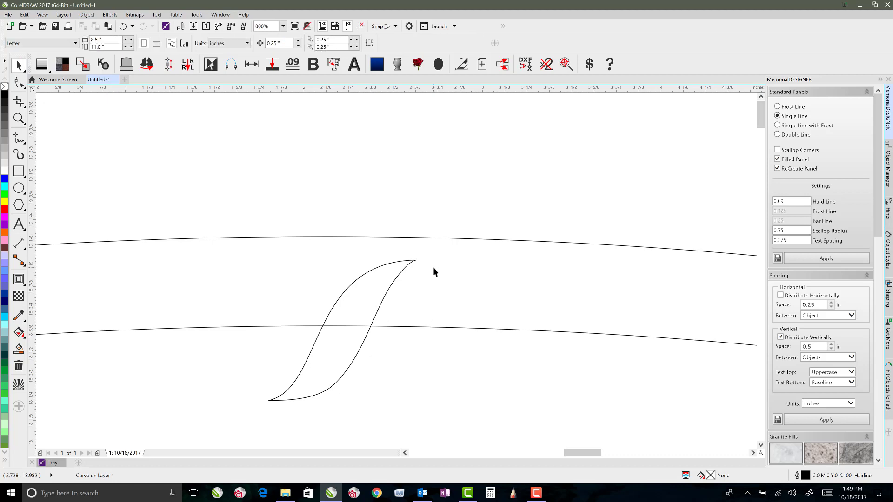
pyautogui.moveTo(378, 311); pyautogui.dragTo(442, 308)
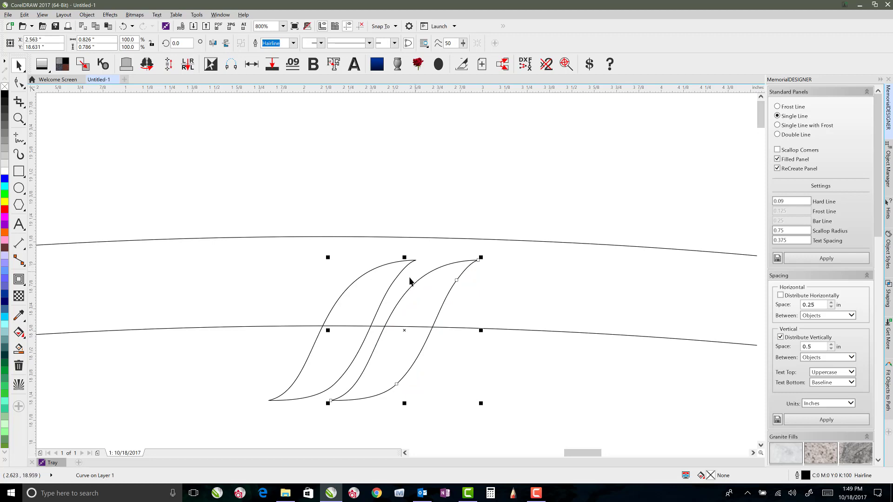
# Undo the copies, added nodes and tip edits back to the single two-node strand.
pyautogui.hotkey('ctrl', 'z')
pyautogui.hotkey('ctrl', 'z')
pyautogui.hotkey('ctrl', 'z')
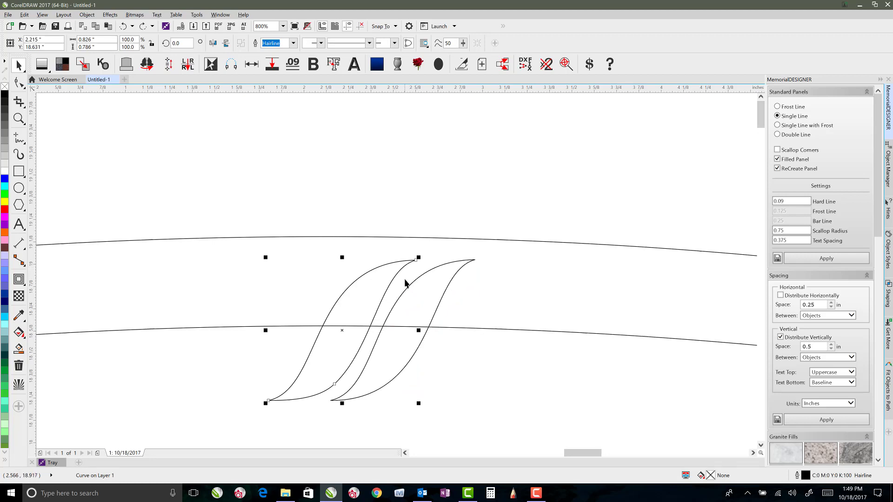
pyautogui.hotkey('ctrl', 'z')
pyautogui.hotkey('ctrl', 'z')
pyautogui.hotkey('ctrl', 'z')
pyautogui.hotkey('ctrl', 'z')
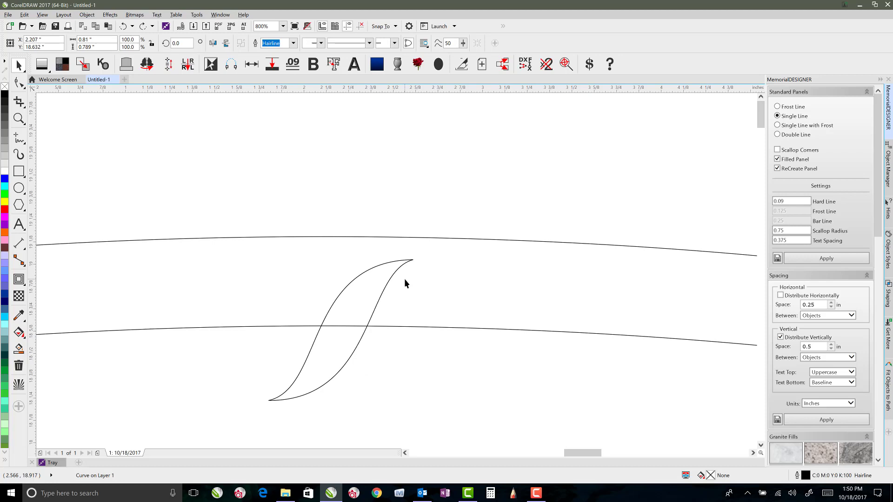
pyautogui.hotkey('ctrl', 'z')
pyautogui.hotkey('ctrl', 'shift', 'z')
pyautogui.click(376, 203)
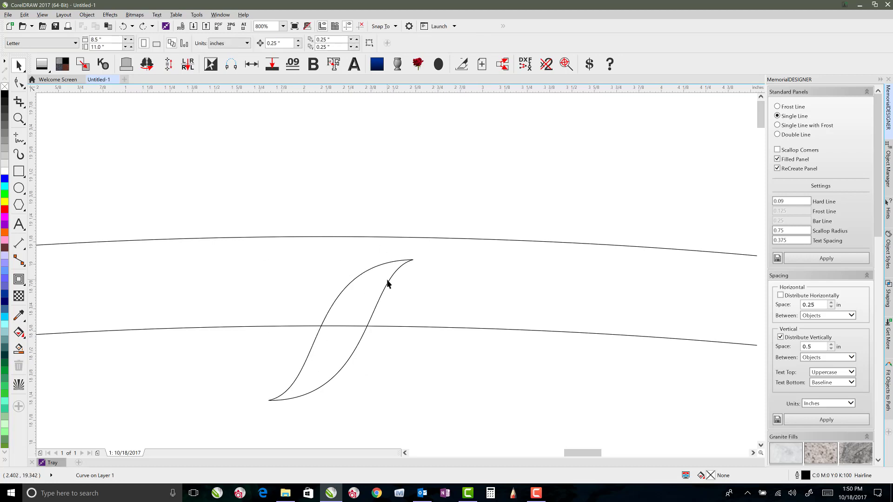
# Place a copy of the strand about 0.31 inch to its right and bow the original's lower right edge slightly outward.
pyautogui.moveTo(388, 283); pyautogui.dragTo(439, 301)
pyautogui.press('F10')
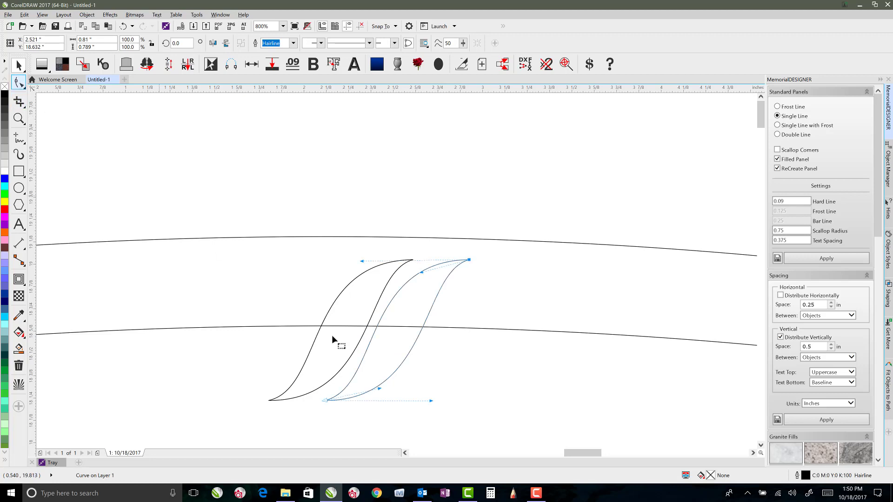
pyautogui.click(336, 377)
pyautogui.moveTo(336, 376); pyautogui.dragTo(339, 382)
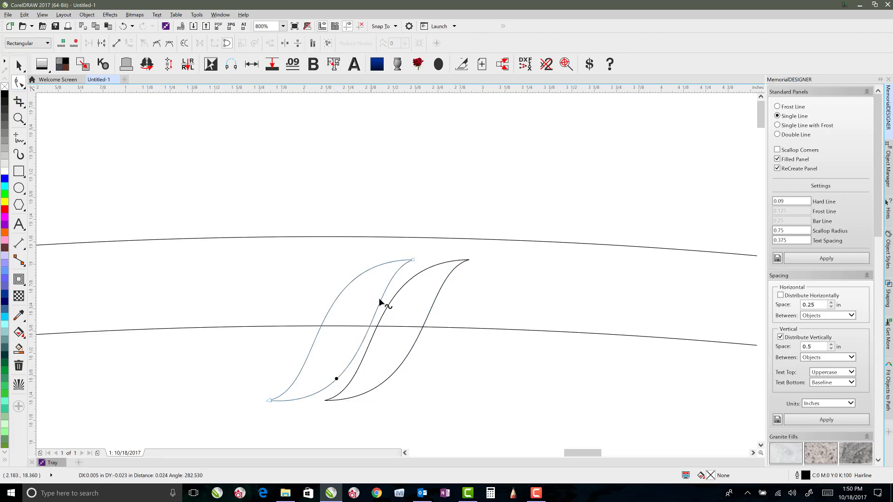
# Refine the original strand's curvature by adjusting the control handles of its upper and lower tip nodes and its left edge.
pyautogui.click(413, 260)
pyautogui.moveTo(364, 277); pyautogui.dragTo(353, 284)
pyautogui.moveTo(306, 262); pyautogui.dragTo(297, 255)
pyautogui.moveTo(307, 286); pyautogui.dragTo(307, 288)
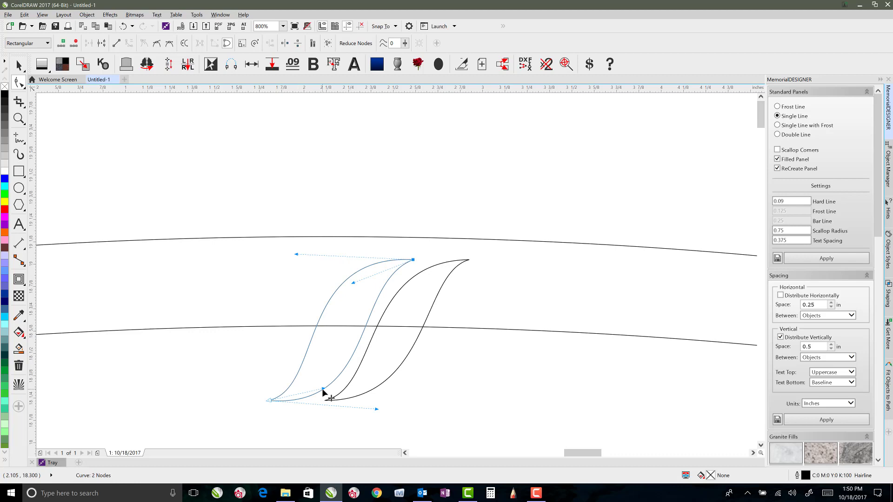
pyautogui.moveTo(323, 392); pyautogui.dragTo(326, 393)
pyautogui.moveTo(377, 410); pyautogui.dragTo(377, 416)
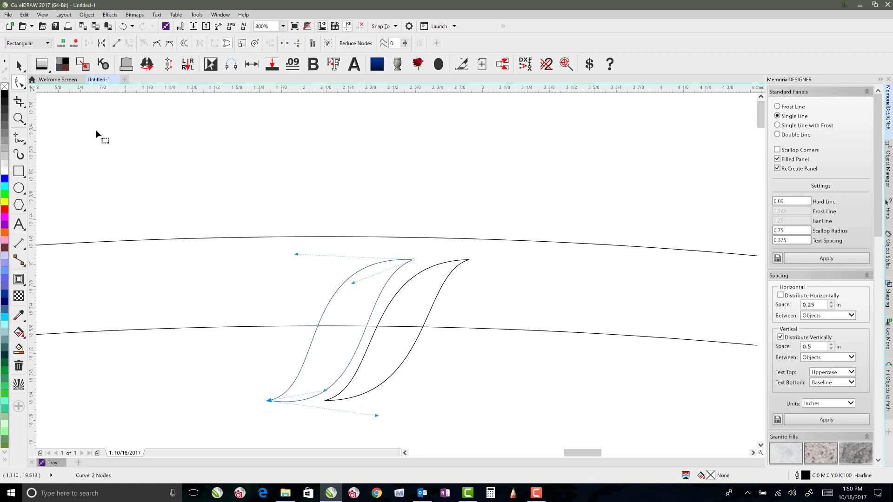
# Replace the unmodified copy with a copy of the refined strand about 0.35 inch to its right.
pyautogui.click(19, 65)
pyautogui.click(431, 267)
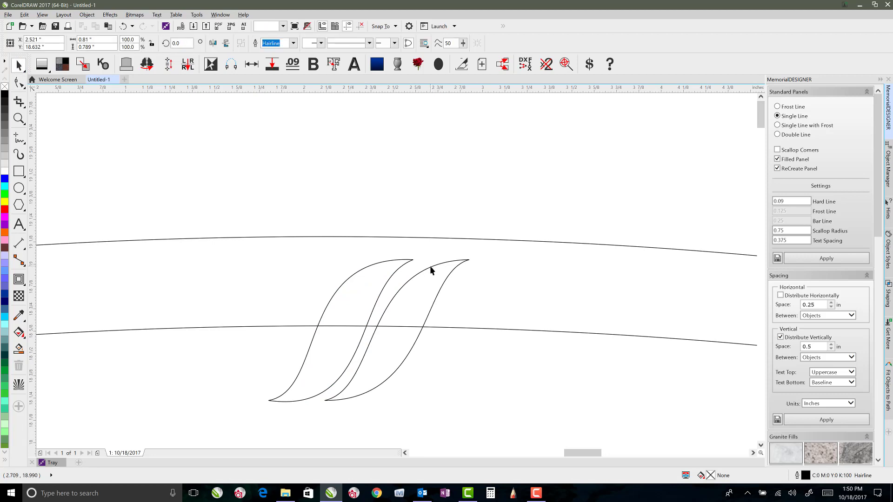
pyautogui.press('Delete')
pyautogui.moveTo(391, 277); pyautogui.dragTo(455, 283)
pyautogui.click(449, 231)
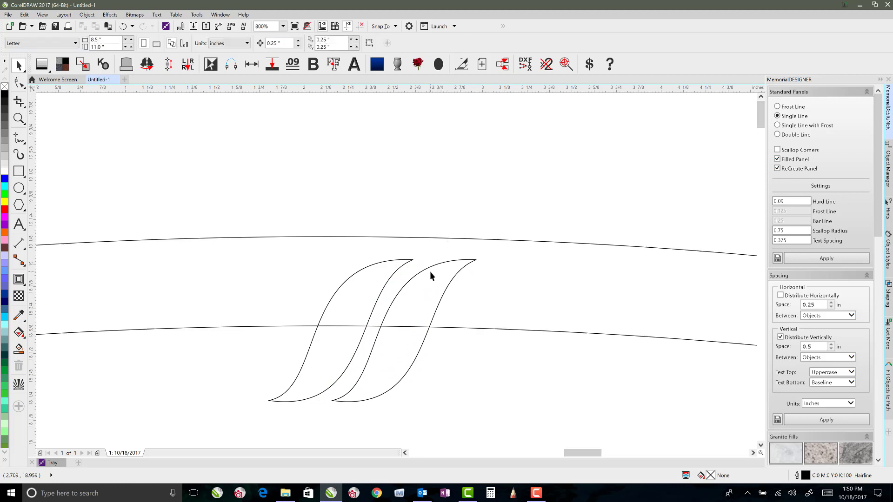
# Delete the right-hand copy of the strand, keeping only the refined original on the oval border.
pyautogui.scroll(-2, 429, 270)
pyautogui.scroll(-2, 385, 293)
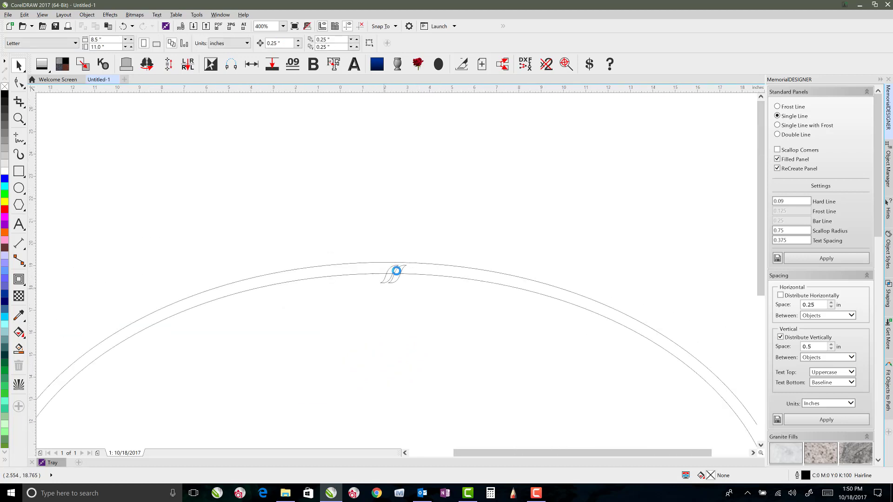
pyautogui.click(396, 272)
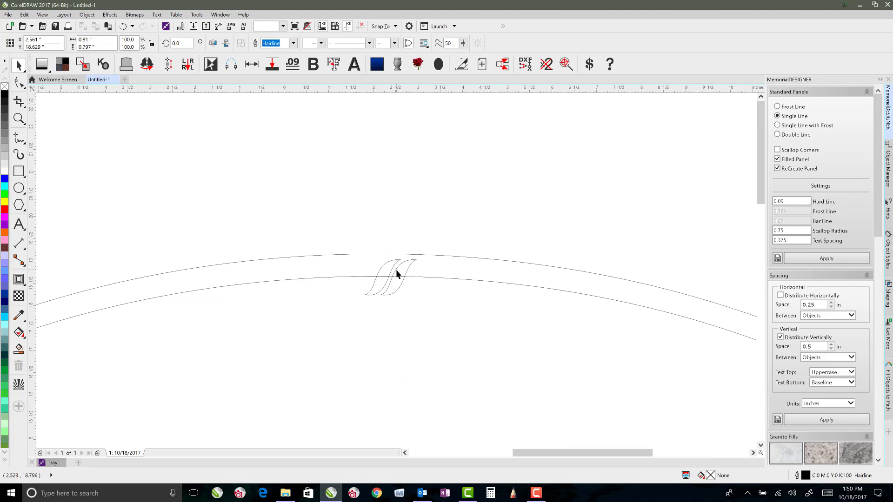
pyautogui.press('Delete')
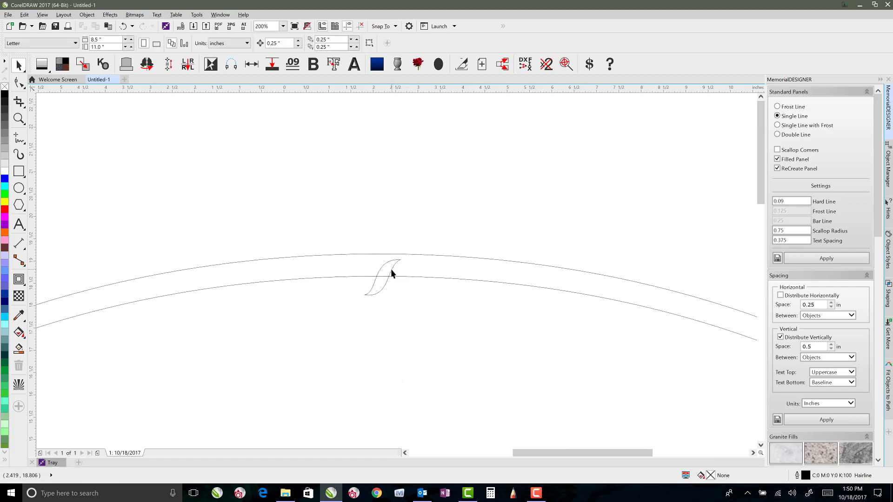
# Place a copy of the refined strand well above the top edge of the oval.
pyautogui.click(391, 269)
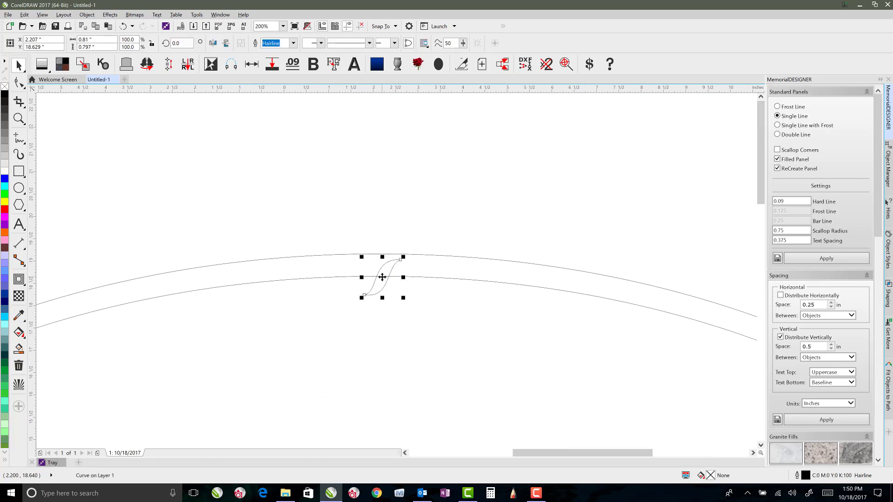
pyautogui.moveTo(383, 277)
pyautogui.mouseDown()
pyautogui.moveTo(378, 116)
pyautogui.moveTo(397, 130)
pyautogui.moveTo(387, 118)
pyautogui.moveTo(392, 111)
pyautogui.mouseUp()
pyautogui.click(385, 273)
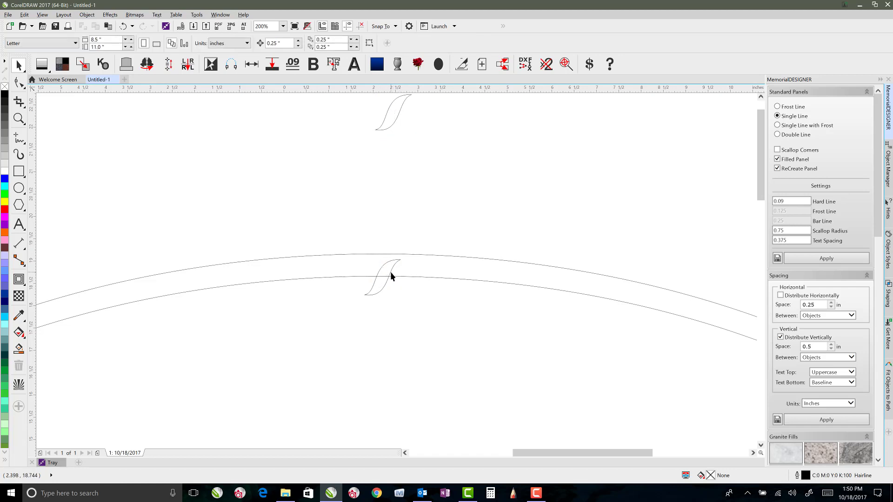
# Place a copy of the strand on the oval border about 1.07 inches to the right of the original.
pyautogui.click(390, 273)
pyautogui.moveTo(385, 278); pyautogui.dragTo(431, 279)
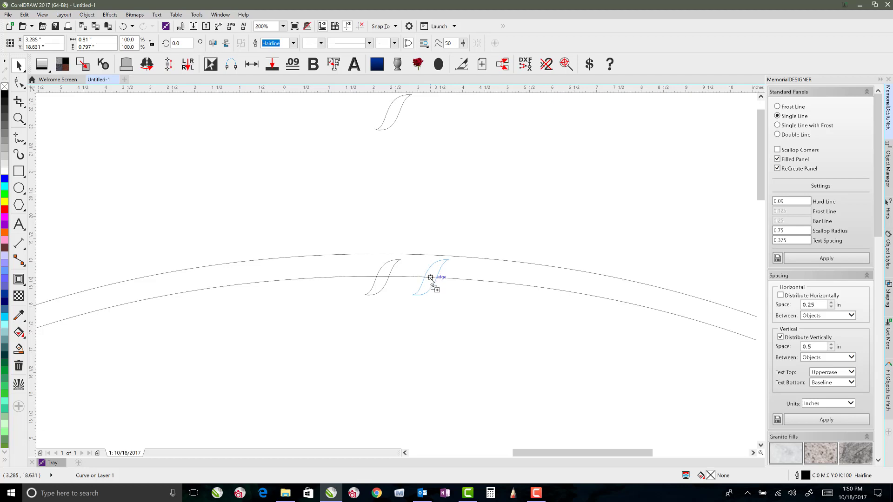
pyautogui.moveTo(430, 279); pyautogui.dragTo(433, 280)
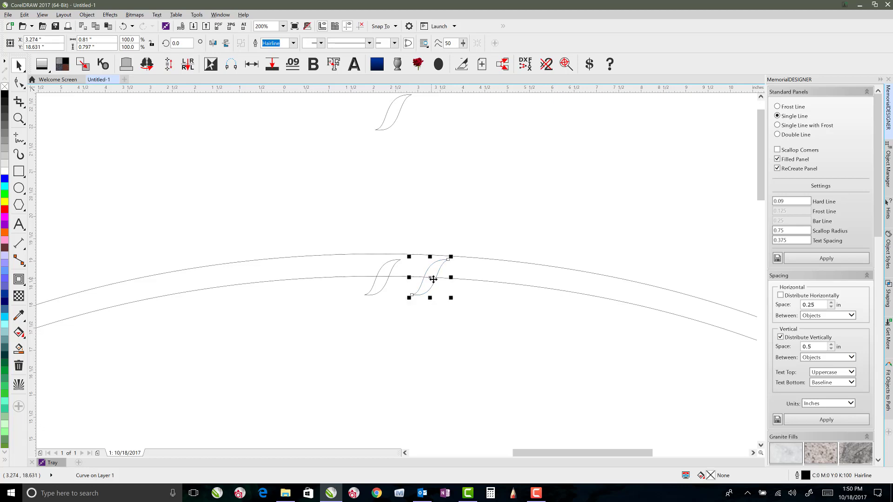
pyautogui.click(435, 225)
pyautogui.click(427, 270)
# Blend the original strand on the border into its copy with 20 steps.
pyautogui.scroll(2, 418, 274)
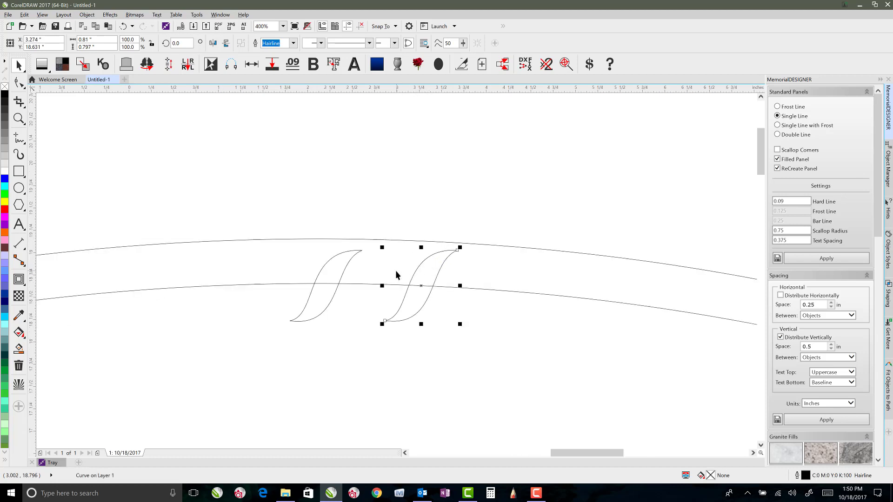
pyautogui.click(25, 284)
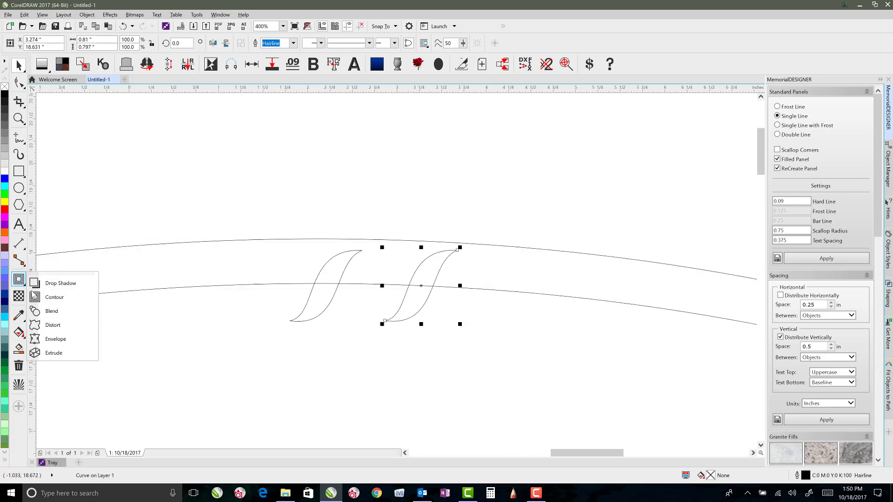
pyautogui.click(51, 311)
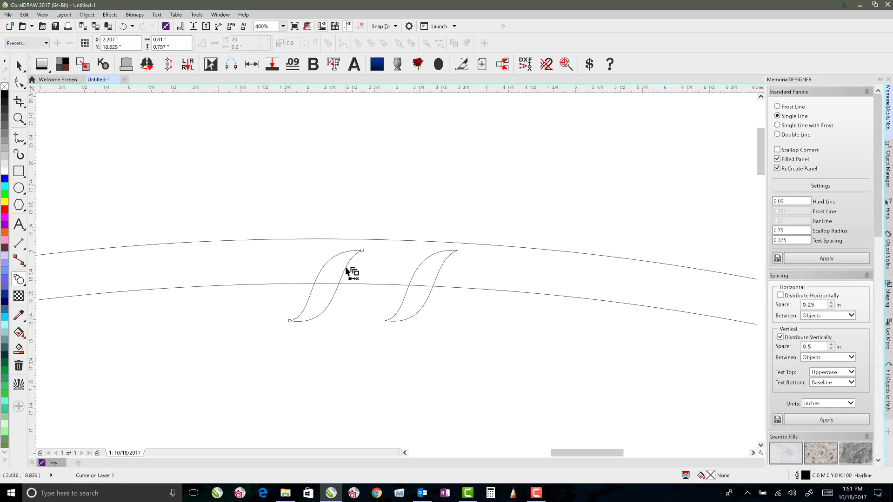
pyautogui.moveTo(347, 268); pyautogui.dragTo(412, 281)
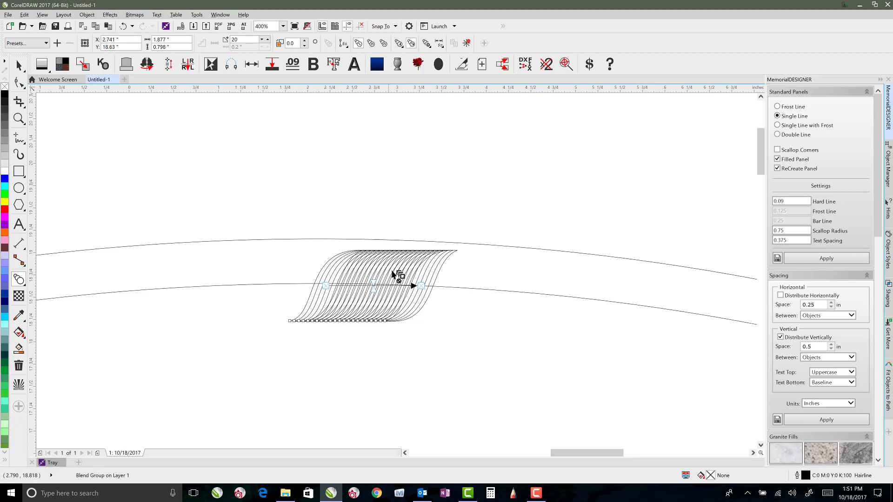
# Spread the blend's end strands apart, moving the right one to about X 6.14 inches and the left one to about X -0.08.
pyautogui.click(18, 66)
pyautogui.click(450, 256)
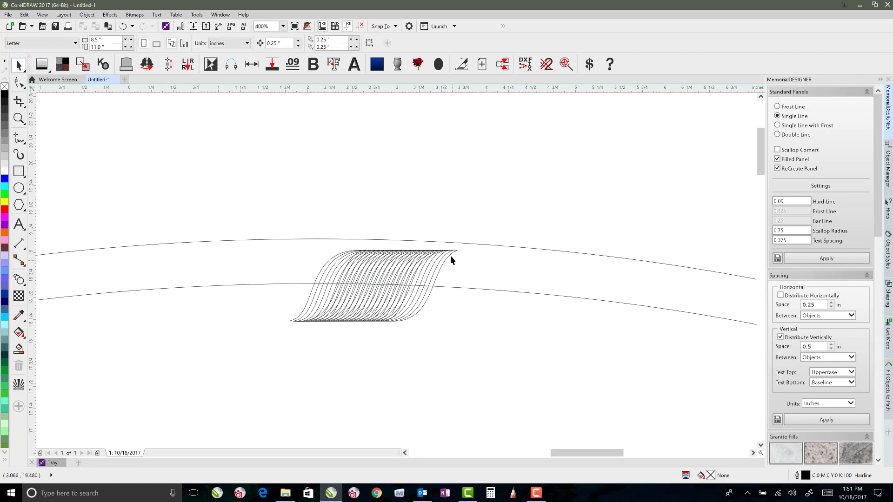
pyautogui.click(437, 276)
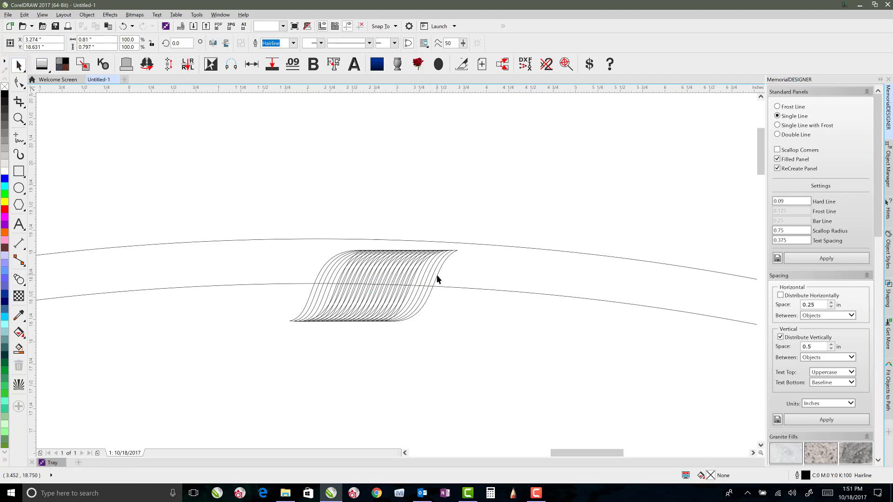
pyautogui.moveTo(437, 276); pyautogui.dragTo(693, 280)
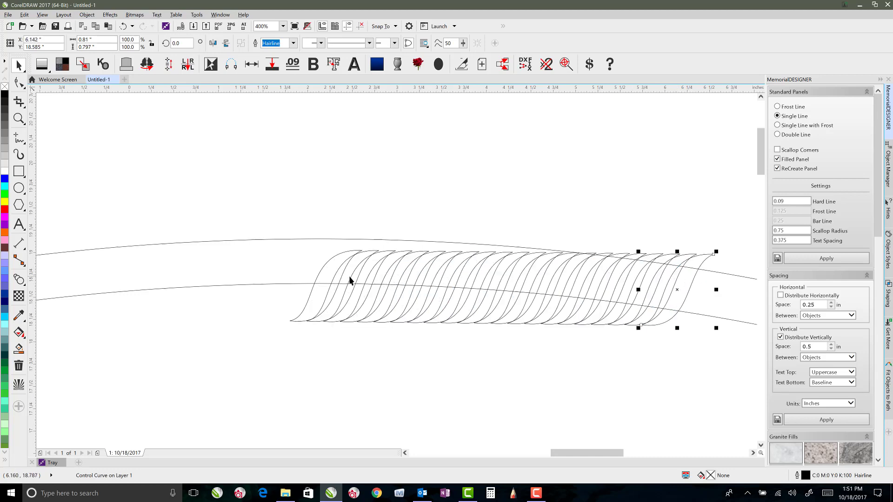
pyautogui.moveTo(316, 279); pyautogui.dragTo(111, 283)
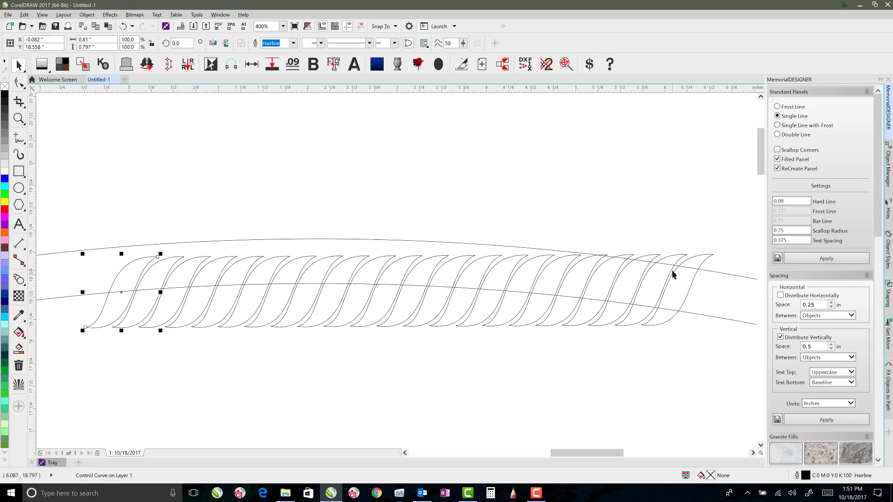
pyautogui.click(209, 213)
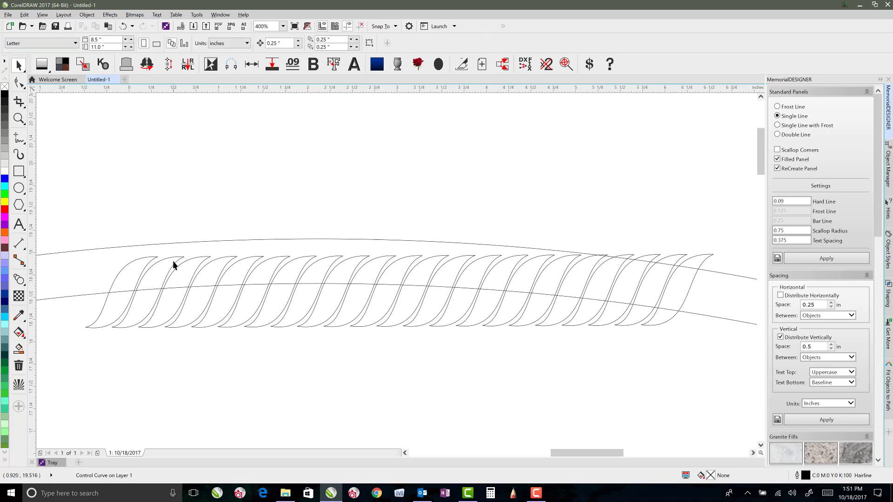
# Set the number of steps in the strand blend to 12.
pyautogui.click(182, 259)
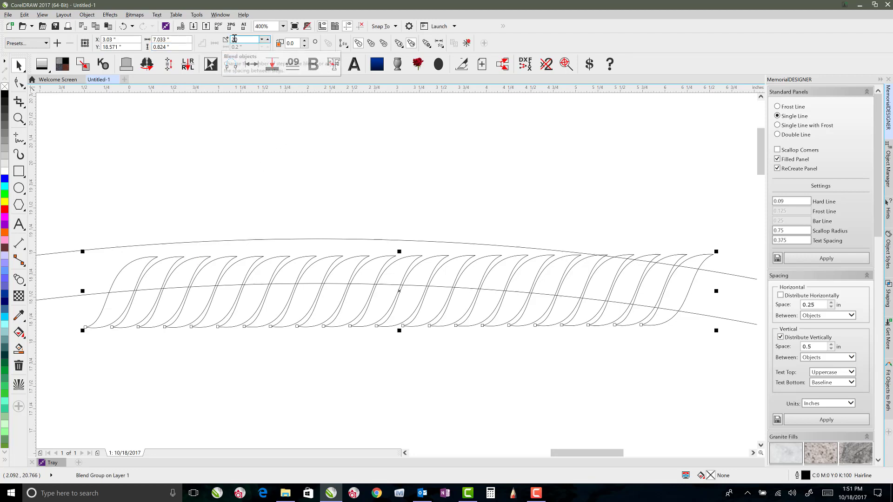
pyautogui.click(261, 39)
pyautogui.click(262, 39)
pyautogui.click(262, 39)
pyautogui.click(262, 39)
pyautogui.click(262, 39)
pyautogui.click(262, 39)
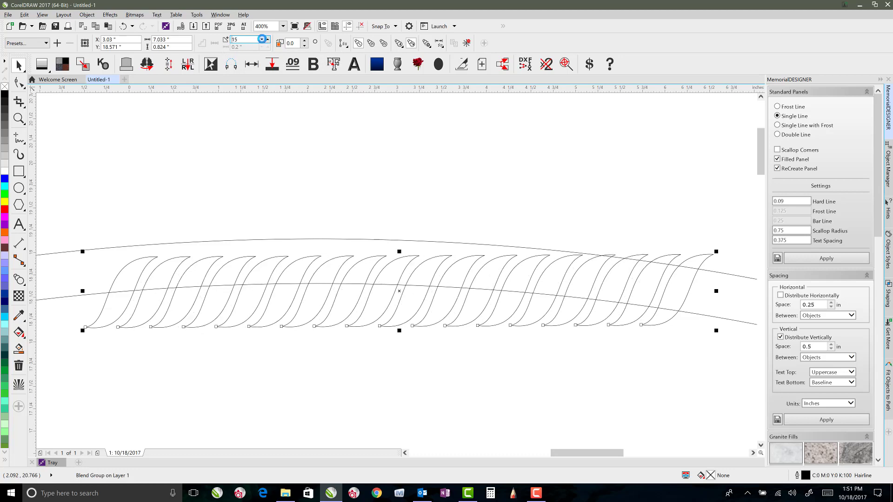
pyautogui.click(261, 39)
pyautogui.click(262, 39)
pyautogui.click(262, 39)
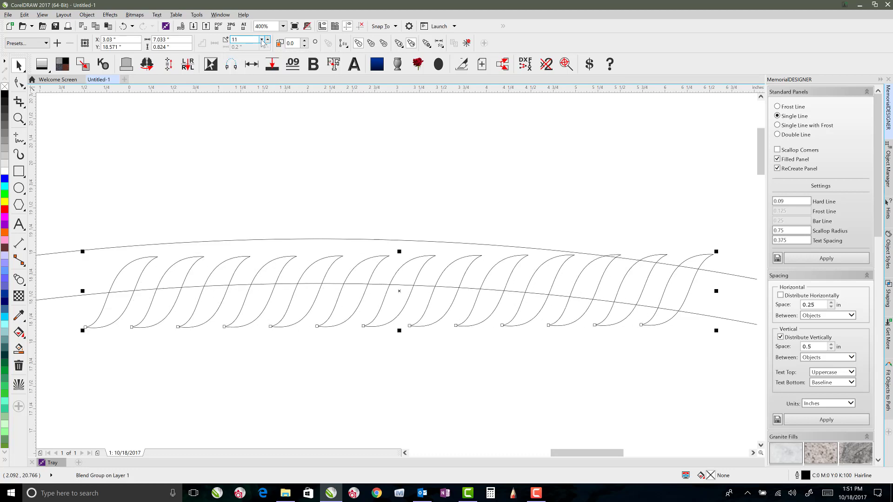
pyautogui.click(262, 39)
pyautogui.click(268, 39)
pyautogui.click(268, 39)
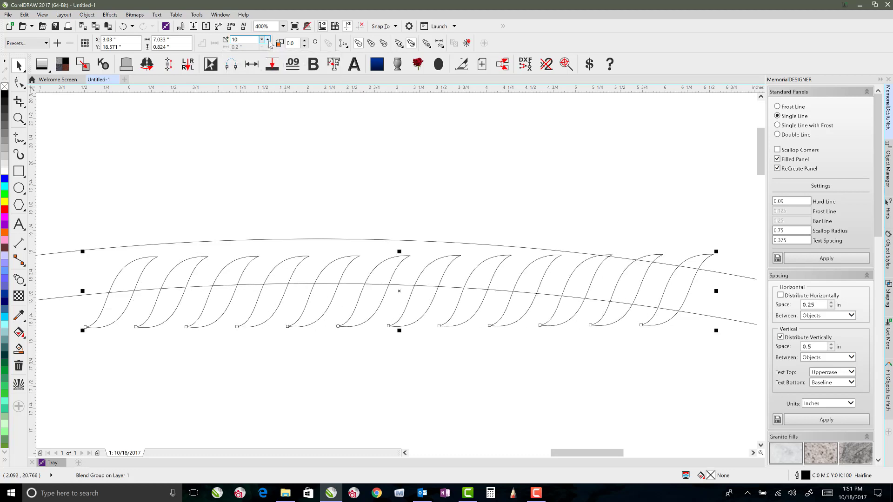
pyautogui.click(312, 148)
# Fit the strand blend to the inner oval as its path.
pyautogui.scroll(-2, 395, 270)
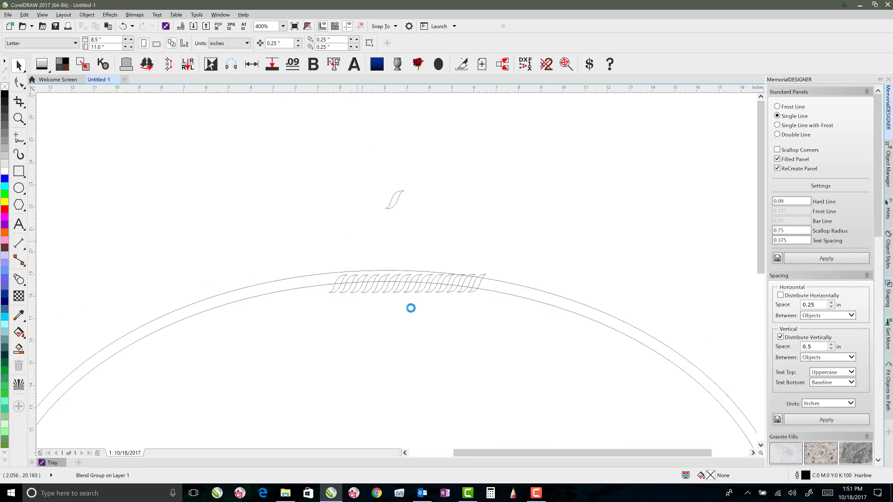
pyautogui.click(375, 277)
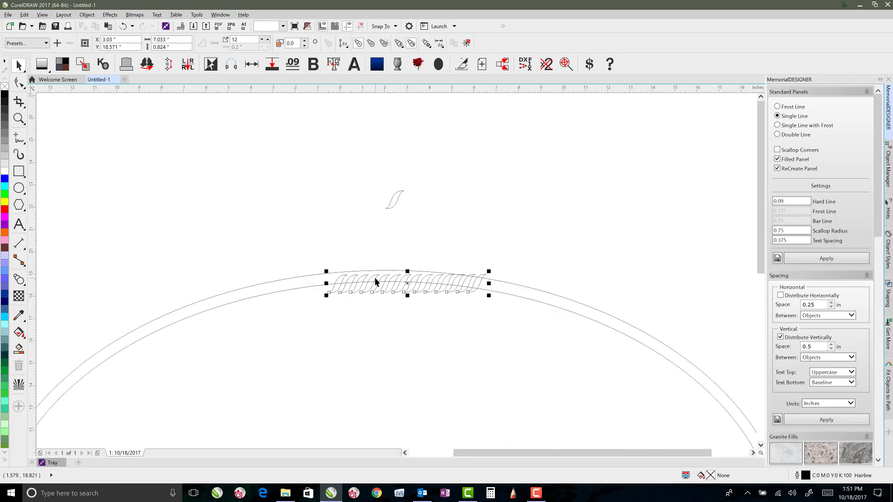
pyautogui.click(439, 248)
pyautogui.click(429, 282)
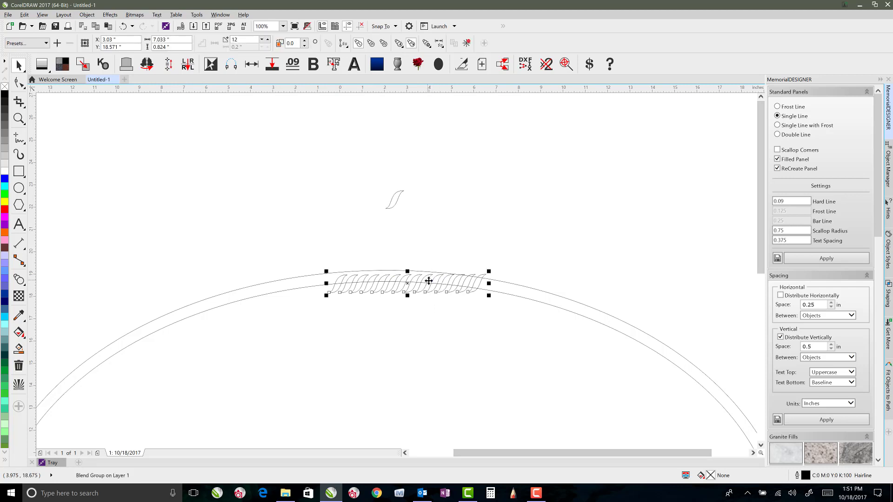
pyautogui.moveTo(429, 281); pyautogui.dragTo(529, 298)
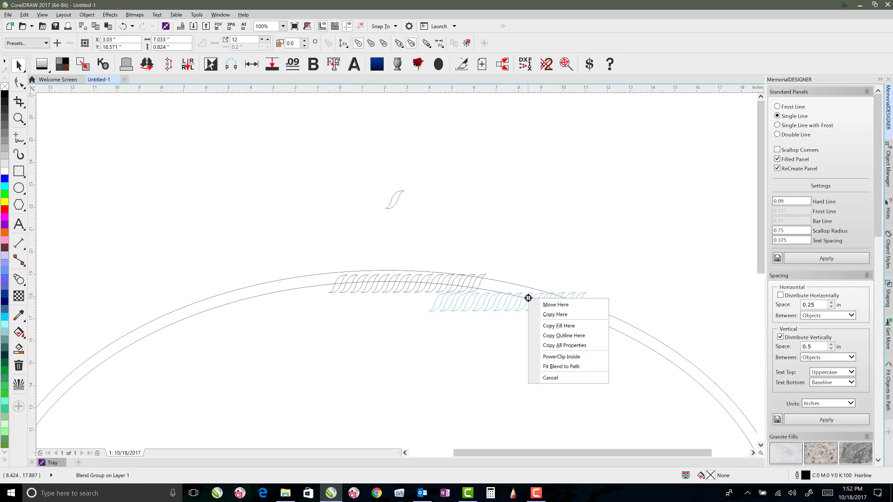
pyautogui.click(558, 367)
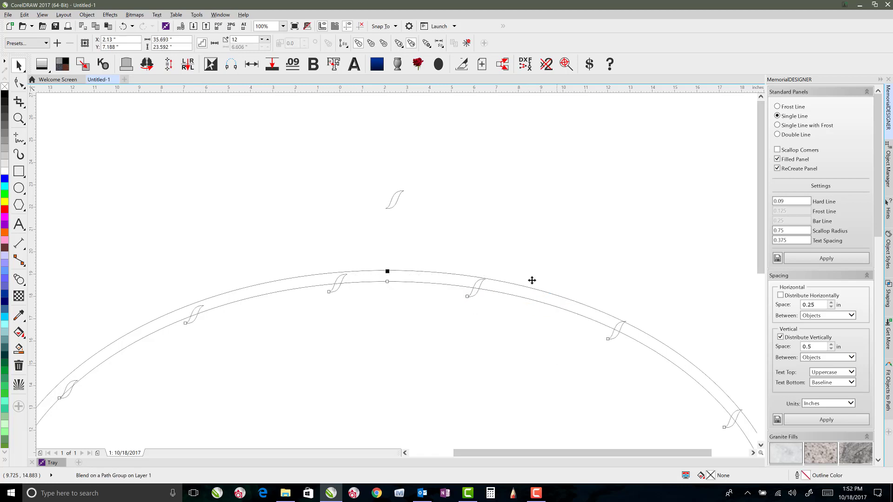
pyautogui.click(457, 219)
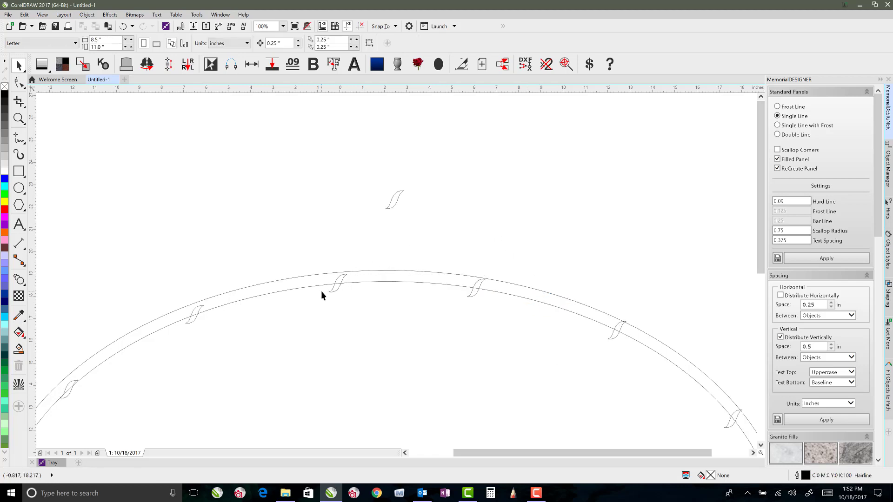
# Set the number of steps in the blend on the oval path to 150.
pyautogui.press('F4')
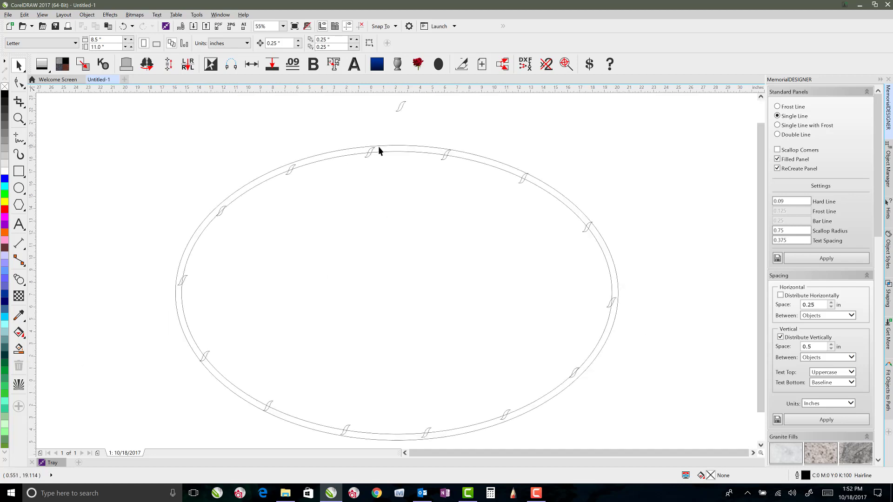
pyautogui.click(293, 170)
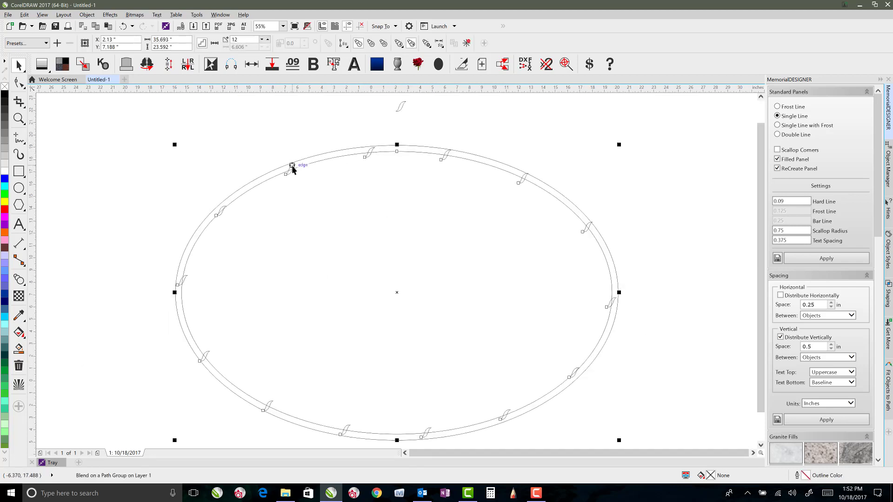
pyautogui.click(234, 40)
pyautogui.press('Return')
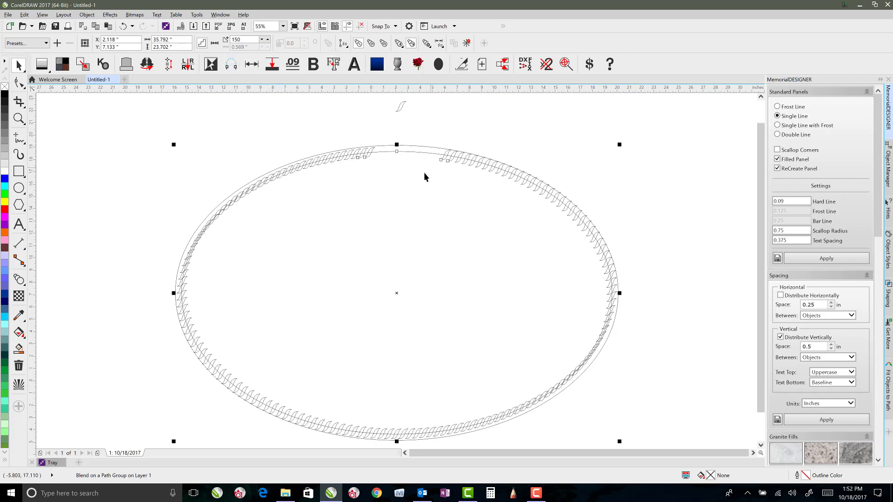
# Blend the strands along the full oval path and rotate all objects to follow its curve.
pyautogui.click(431, 47)
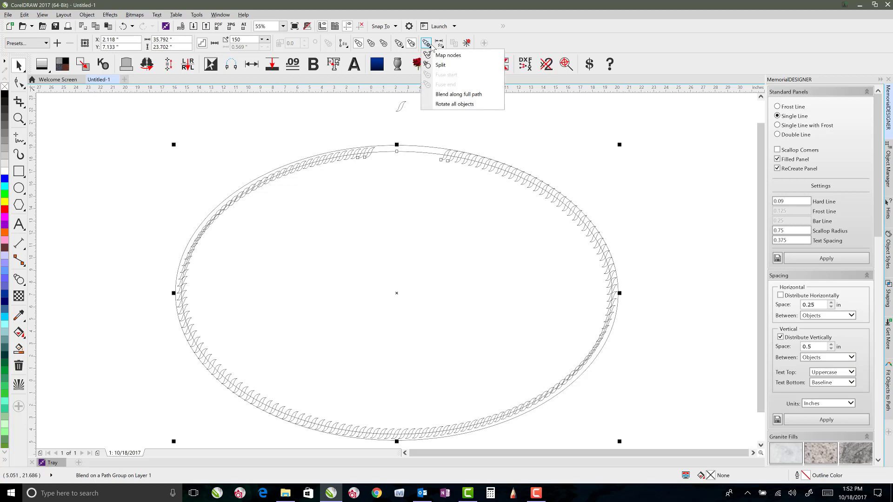
pyautogui.click(430, 95)
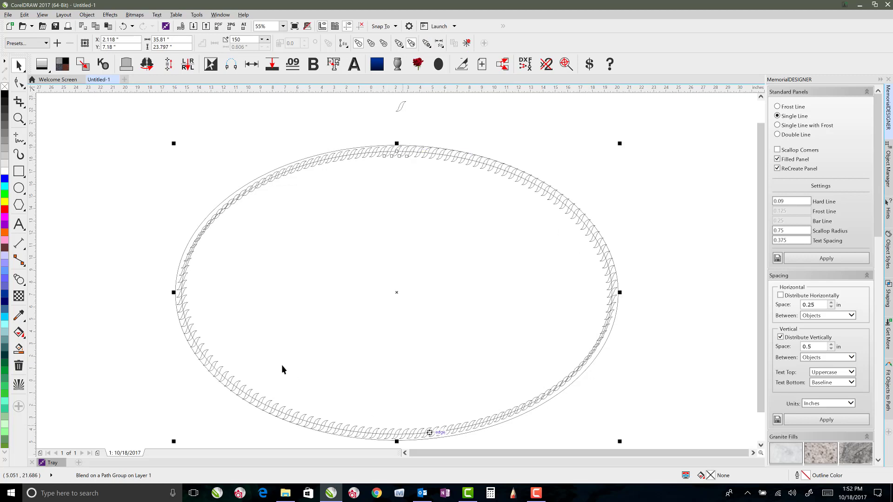
pyautogui.click(399, 44)
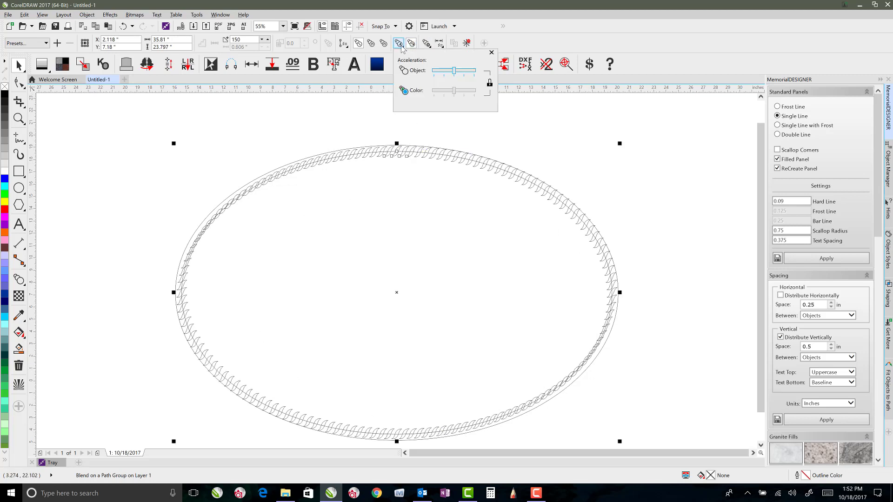
pyautogui.click(426, 44)
pyautogui.click(427, 45)
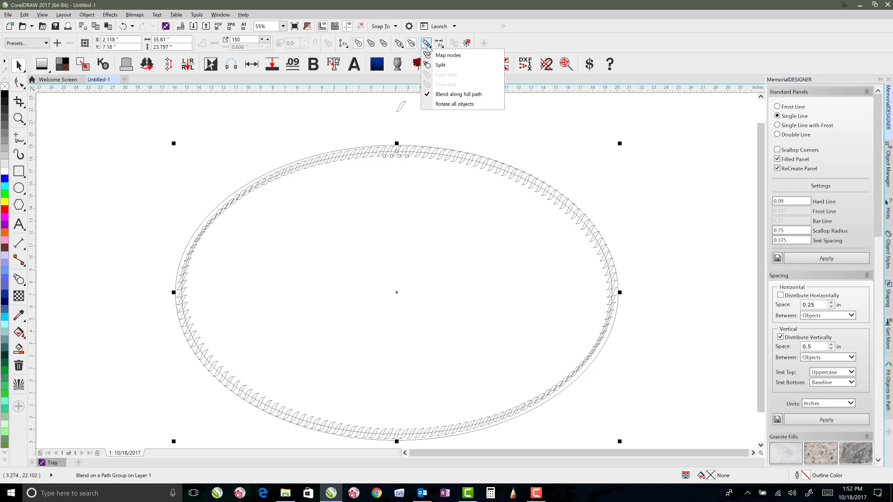
pyautogui.click(430, 105)
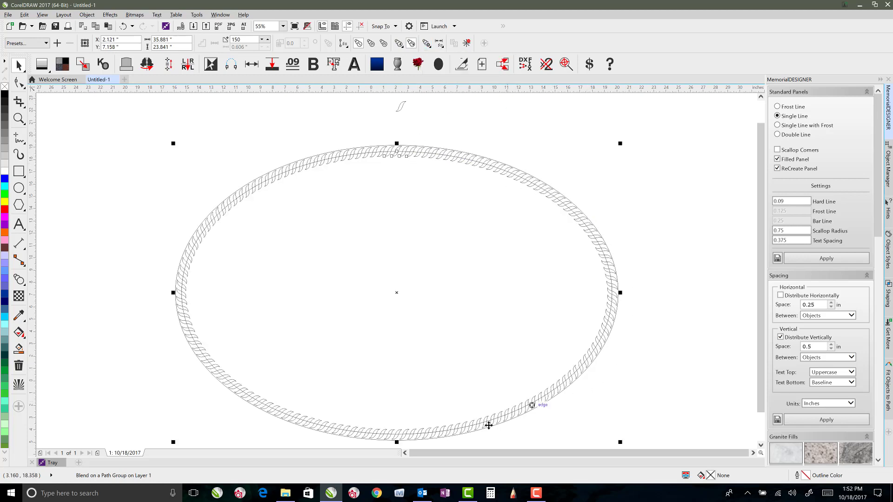
pyautogui.press('Escape')
# Increase the number of steps in the oval strand blend to 173 to tighten the rope pattern.
pyautogui.click(329, 159)
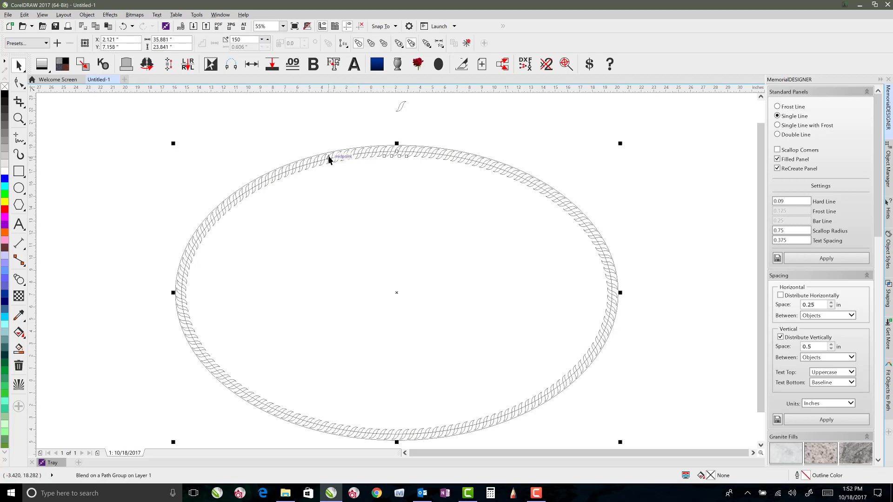
pyautogui.click(268, 40)
pyautogui.click(268, 40)
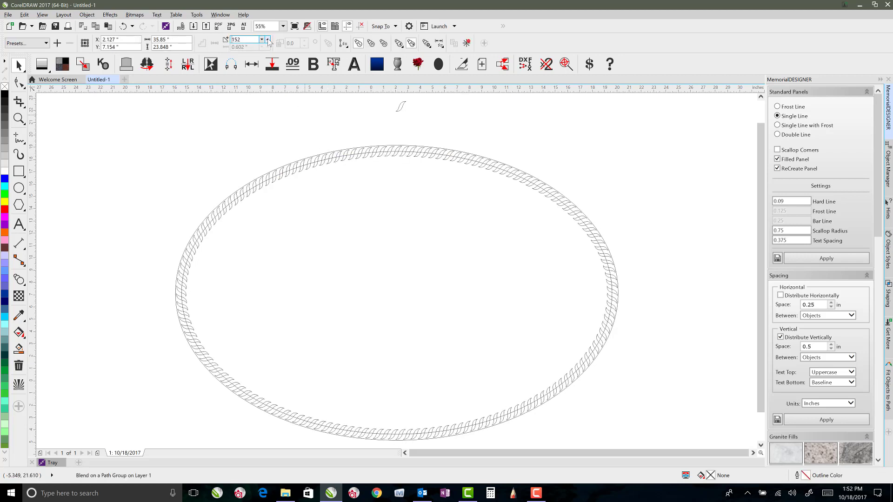
pyautogui.click(268, 40)
pyautogui.click(267, 40)
pyautogui.click(268, 40)
pyautogui.click(268, 40)
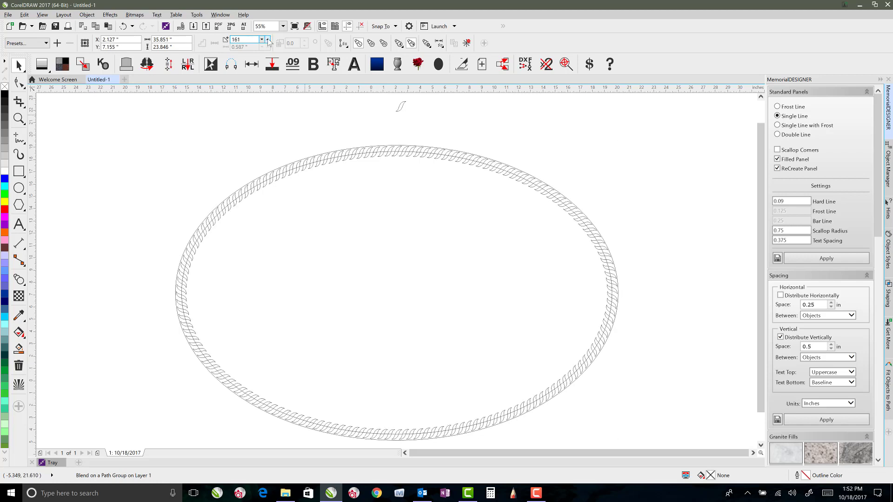
pyautogui.click(268, 40)
pyautogui.click(268, 40)
pyautogui.click(268, 40)
pyautogui.click(268, 40)
pyautogui.click(268, 40)
pyautogui.click(268, 40)
pyautogui.click(268, 40)
pyautogui.click(267, 40)
pyautogui.click(268, 40)
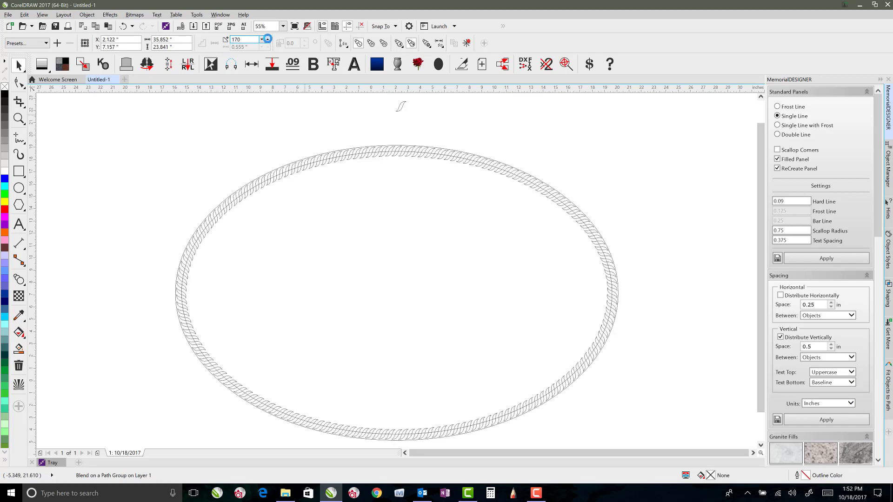
pyautogui.click(268, 40)
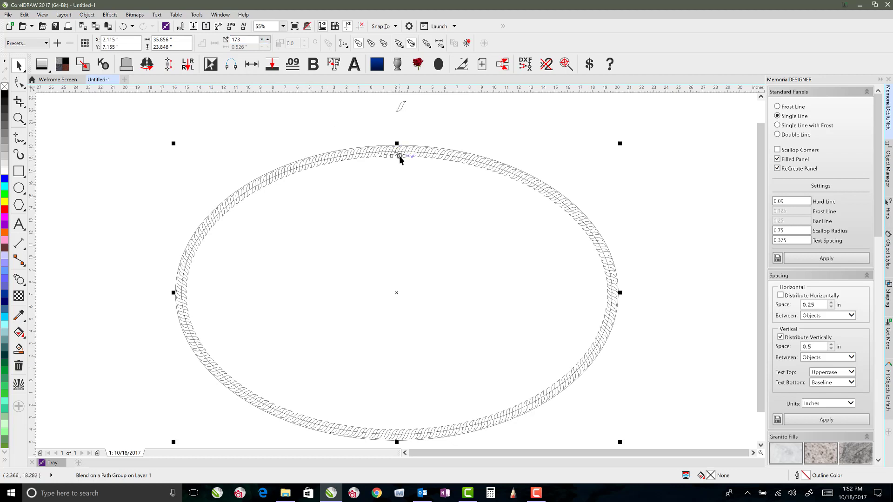
pyautogui.click(418, 64)
# Show the strand blend's start object and examine the adjacent start and end control strands at the oval's top.
pyautogui.click(439, 43)
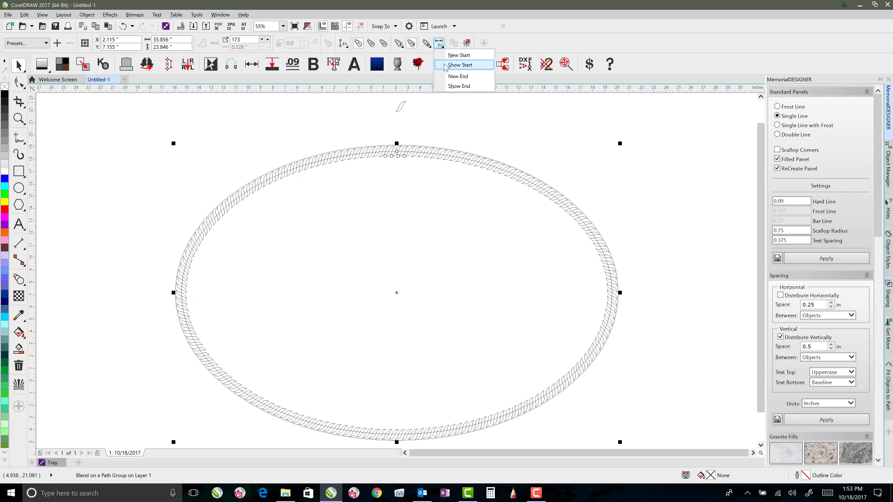
pyautogui.click(446, 65)
pyautogui.scroll(7, 400, 149)
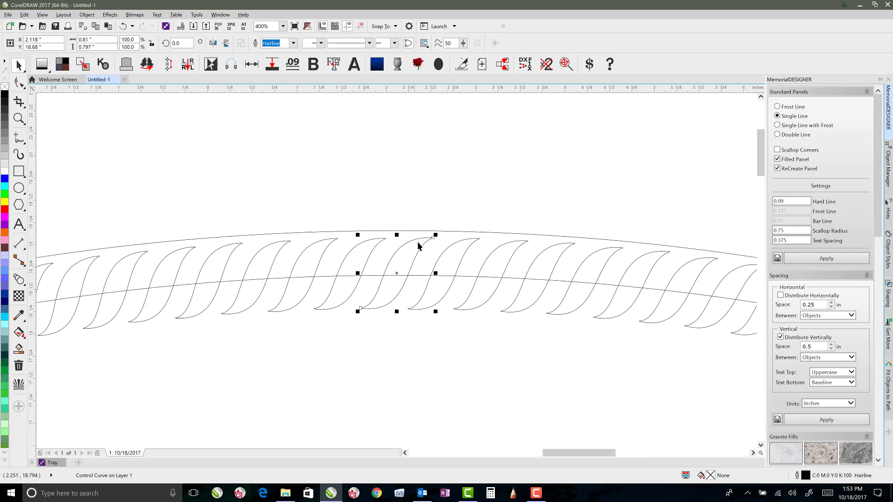
pyautogui.moveTo(428, 240); pyautogui.dragTo(475, 240)
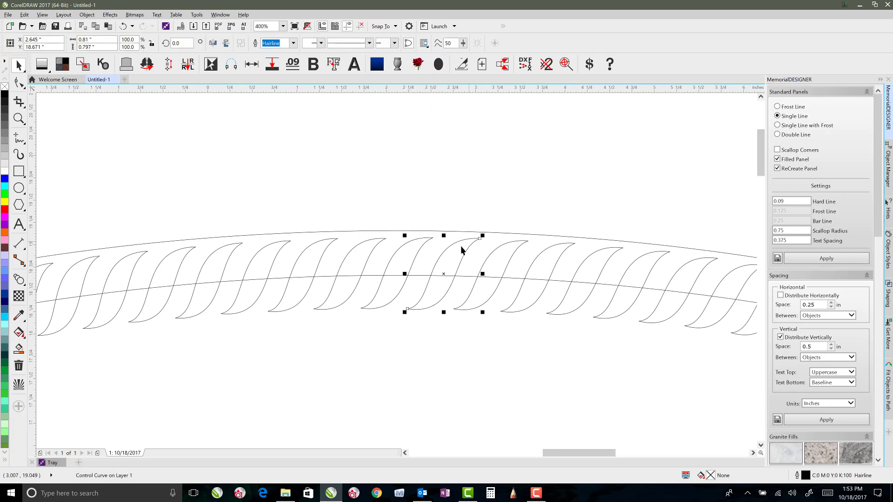
pyautogui.click(503, 244)
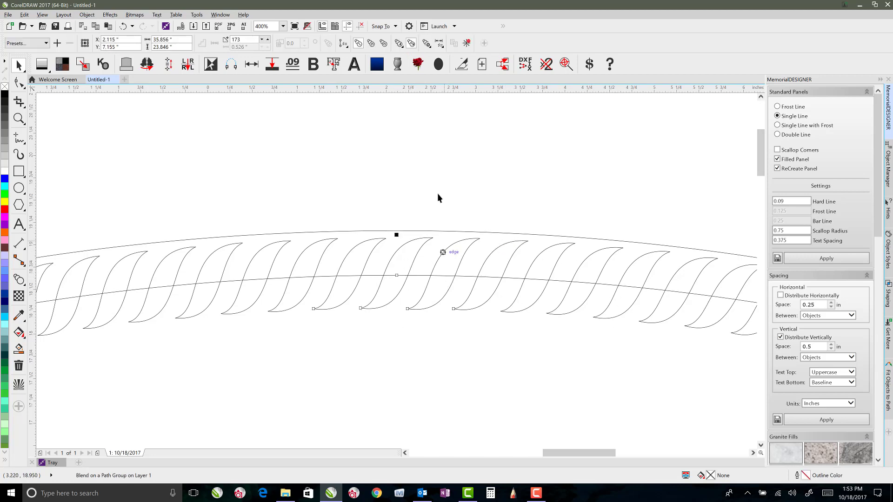
pyautogui.click(426, 237)
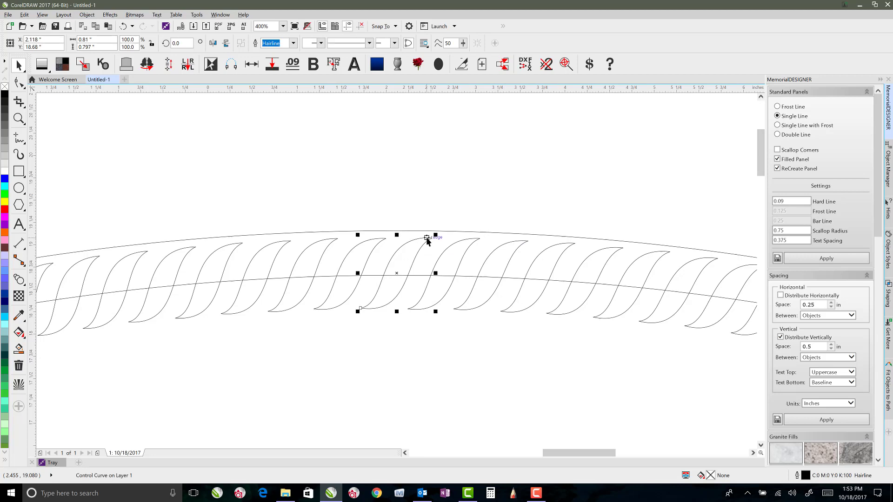
pyautogui.click(384, 238)
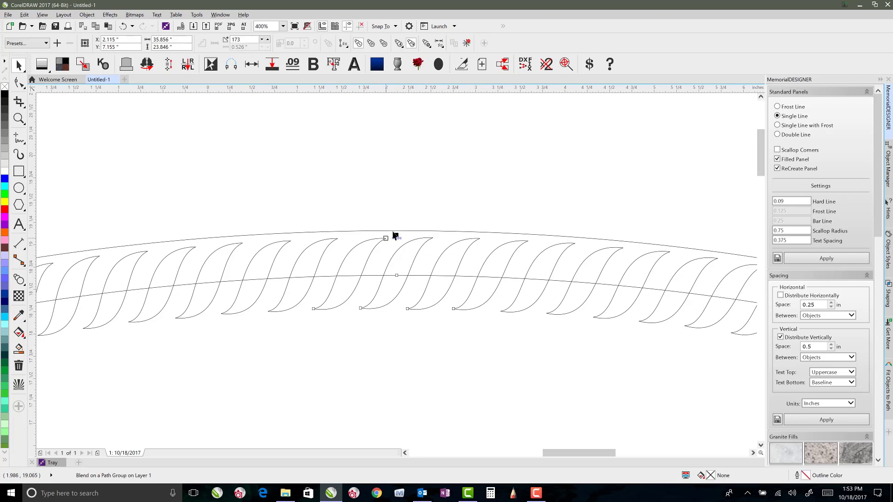
pyautogui.click(421, 237)
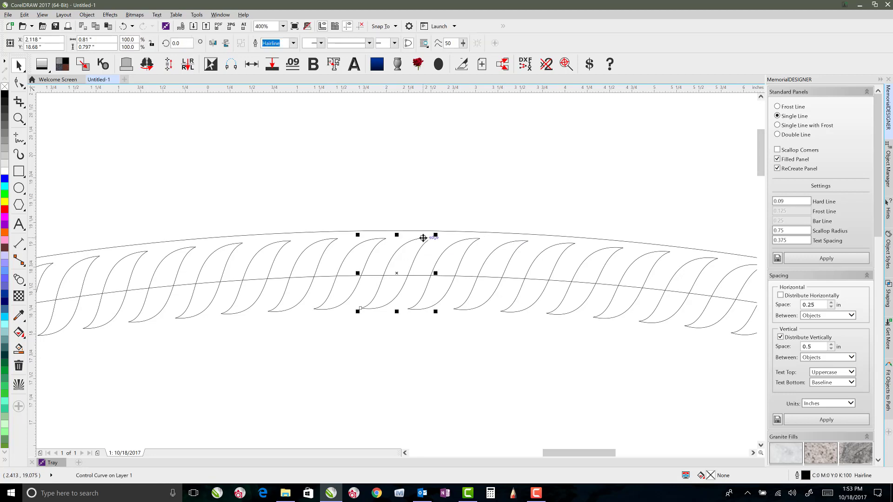
# Try rotating the blend's start strand clockwise to 340.65 degrees to lean the rope pattern.
pyautogui.click(427, 237)
pyautogui.moveTo(437, 233); pyautogui.dragTo(443, 252)
pyautogui.scroll(-3, 435, 279)
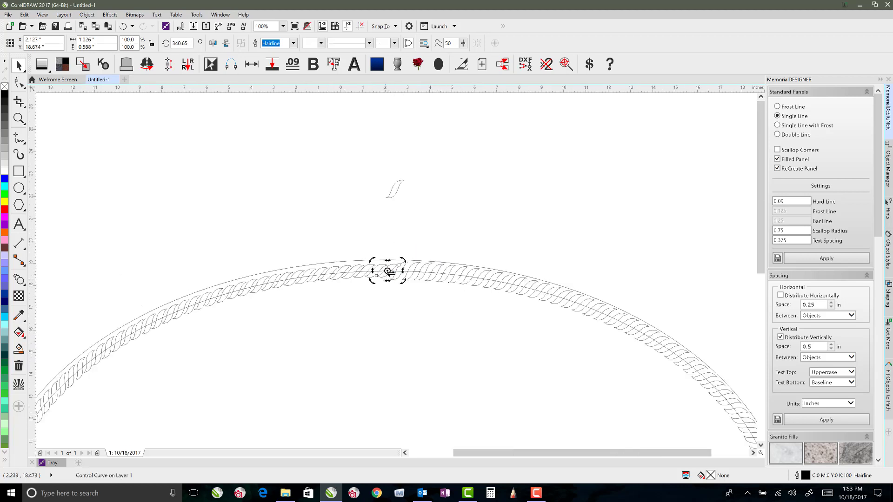
pyautogui.scroll(-1, 430, 269)
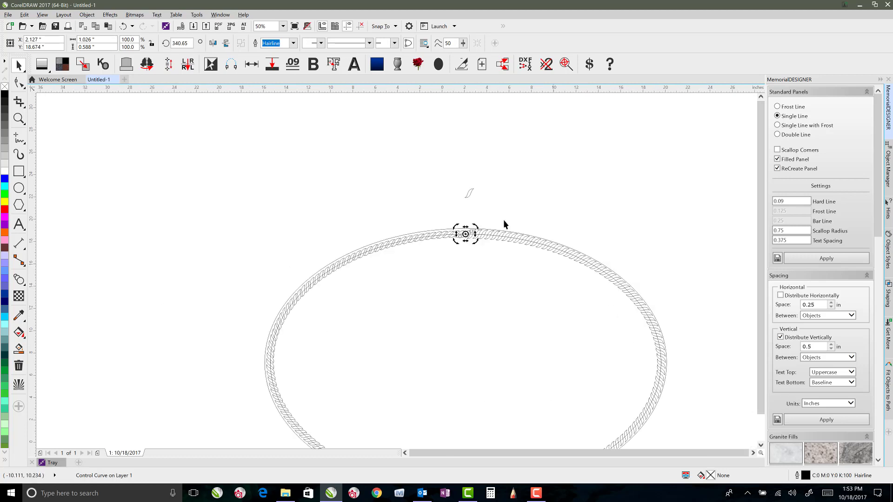
pyautogui.scroll(3, 464, 234)
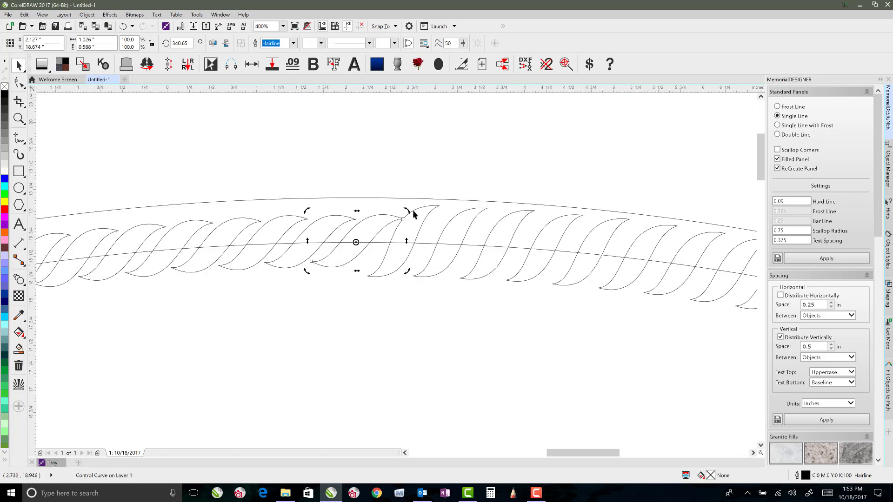
# Try rotating the blend's end strand clockwise to 337.157 degrees to match the lean of the start strand.
pyautogui.click(414, 210)
pyautogui.click(418, 208)
pyautogui.moveTo(445, 202)
pyautogui.mouseDown()
pyautogui.moveTo(463, 214)
pyautogui.moveTo(451, 207)
pyautogui.moveTo(454, 224)
pyautogui.moveTo(448, 205)
pyautogui.moveTo(456, 214)
pyautogui.mouseUp()
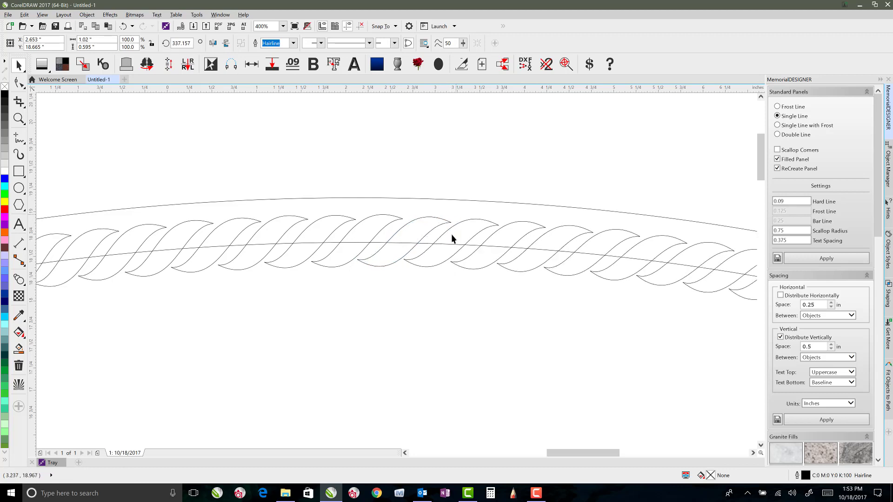
pyautogui.scroll(2, 448, 238)
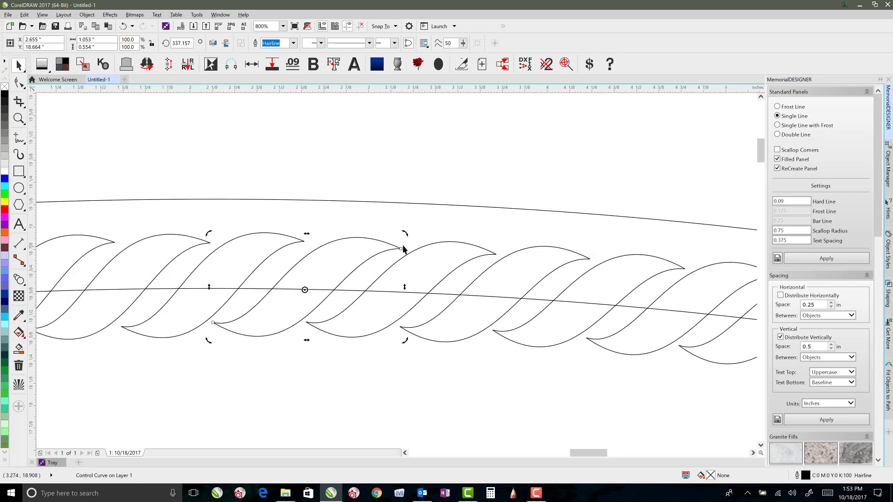
pyautogui.scroll(-2, 315, 272)
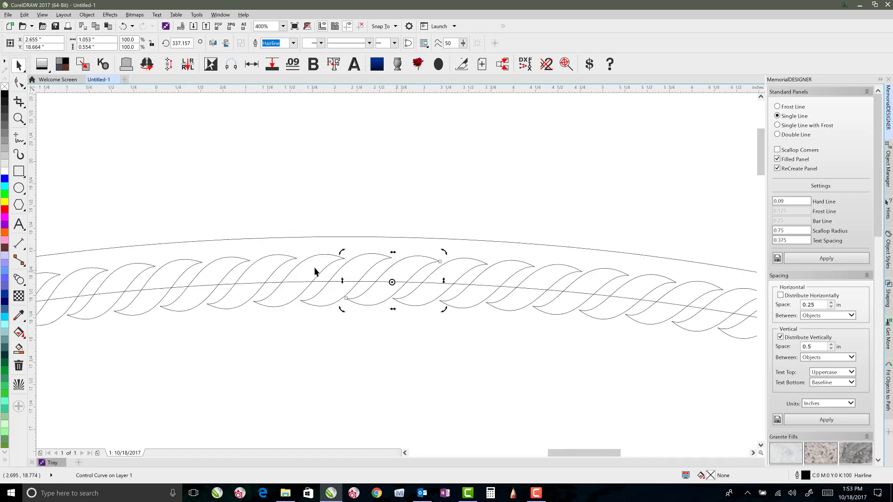
# Undo the rotations of the start and end strands and clear the selection.
pyautogui.hotkey('ctrl', 'z')
pyautogui.hotkey('ctrl', 'z')
pyautogui.hotkey('ctrl', 'z')
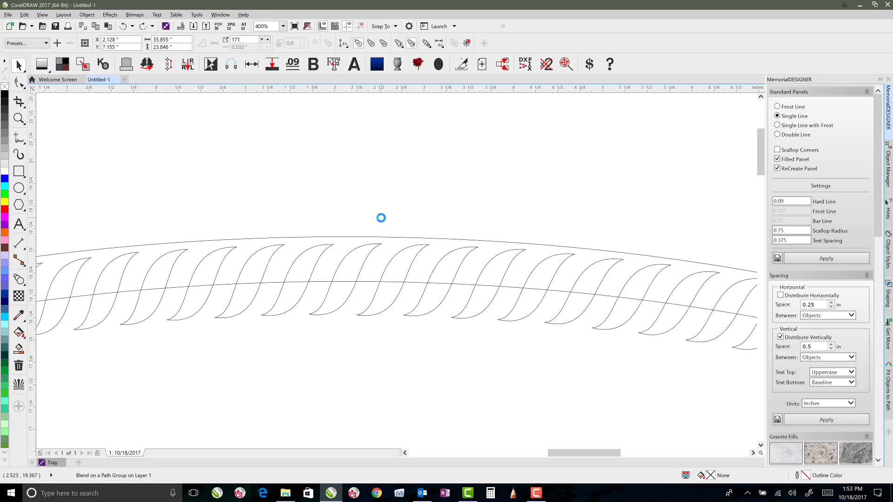
pyautogui.click(376, 197)
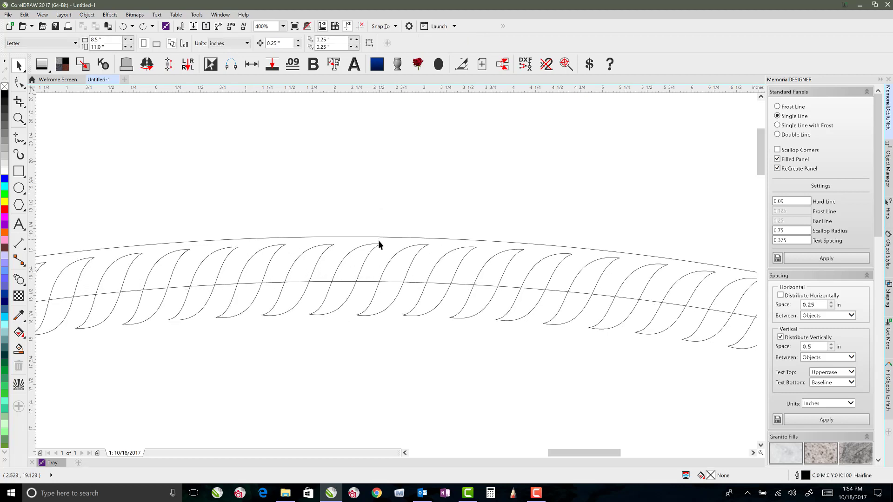
pyautogui.press('F10')
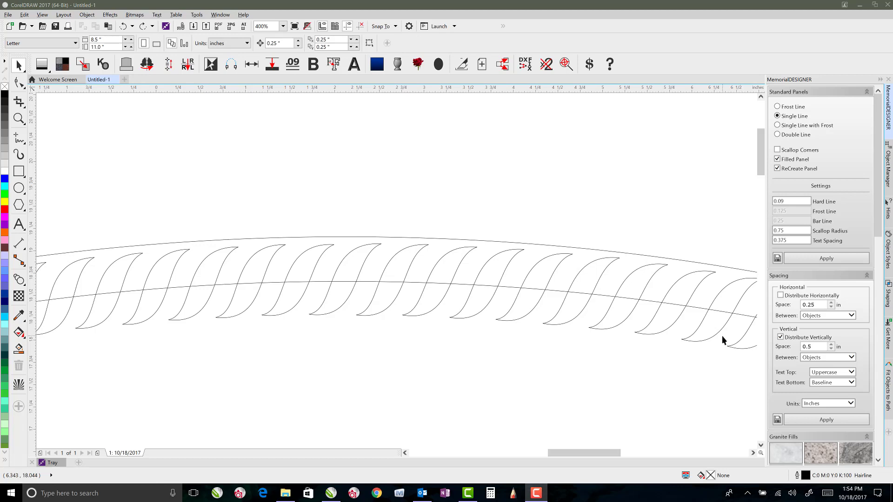
pyautogui.click(340, 256)
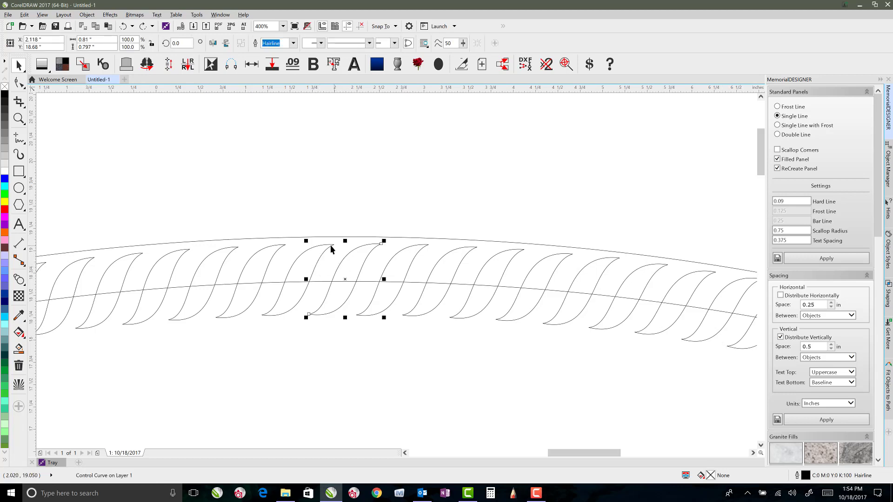
pyautogui.click(328, 244)
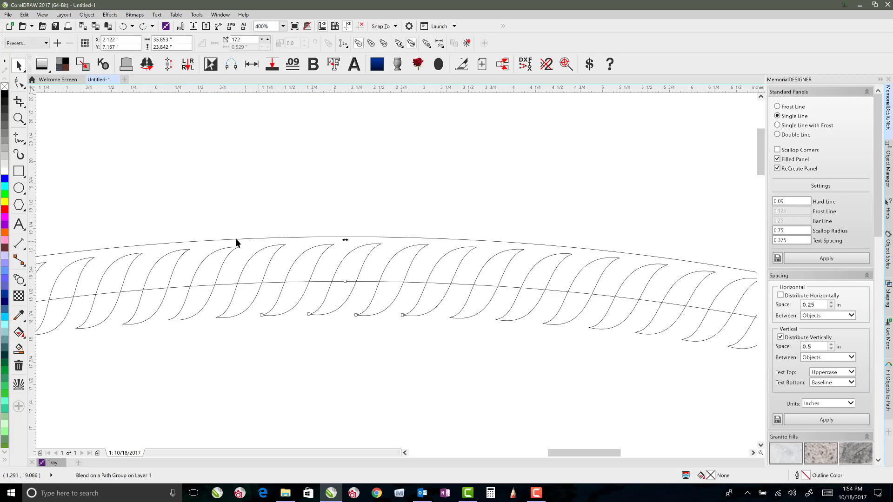
pyautogui.click(207, 189)
pyautogui.click(189, 248)
# Draw a short horizontal line from a strand's edge above the oval path and set its length to 0.09 inch.
pyautogui.scroll(2, 358, 271)
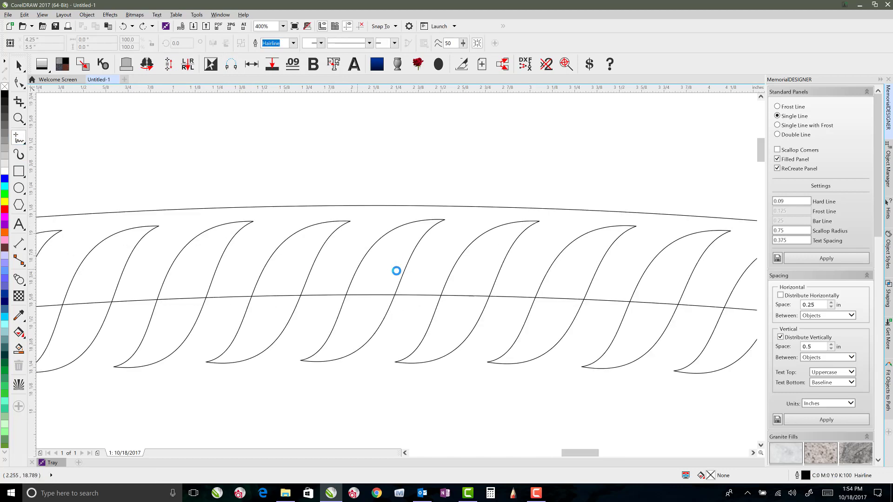
pyautogui.click(405, 290)
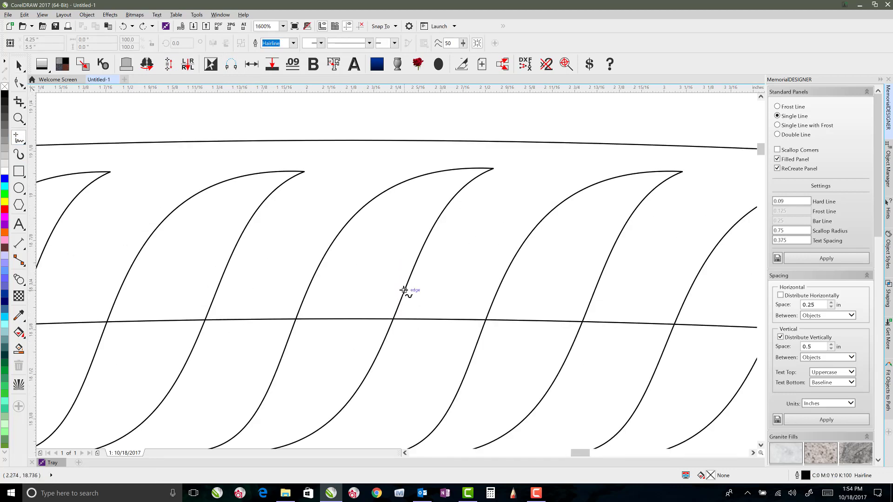
pyautogui.click(432, 290)
pyautogui.click(111, 40)
pyautogui.write('.09')
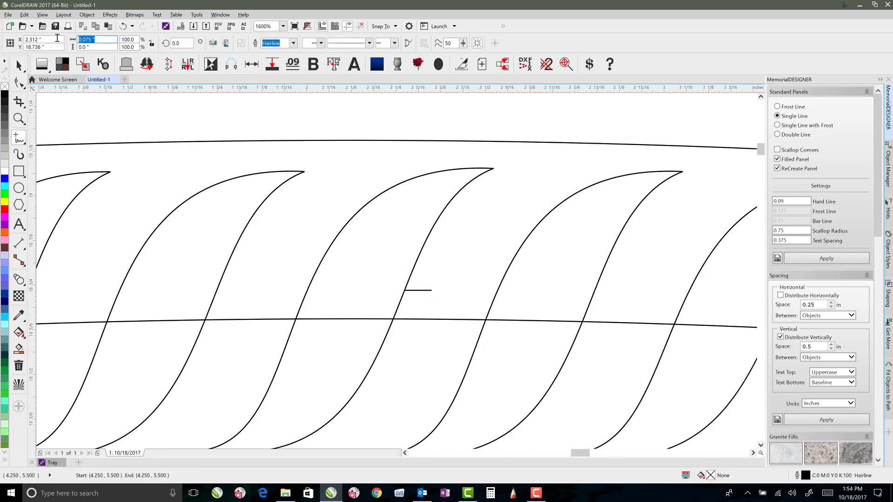
pyautogui.press('Return')
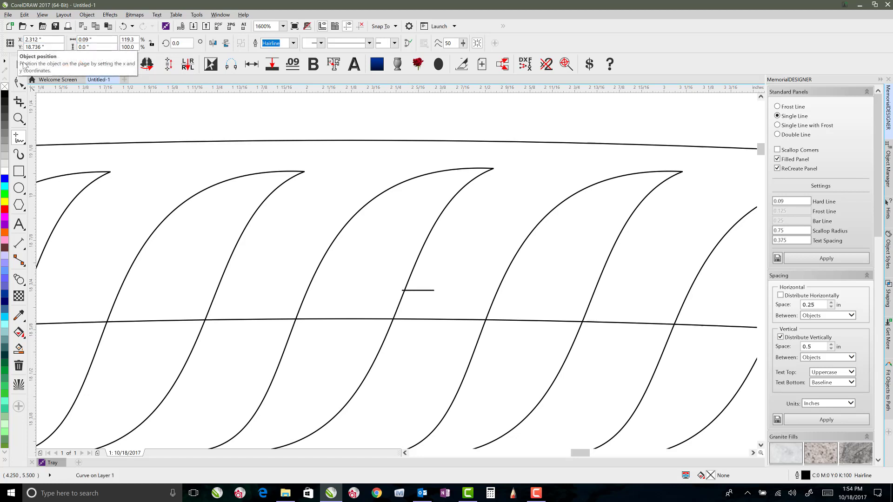
# Colour the outline of the 0.09 inch line blue.
pyautogui.press('space')
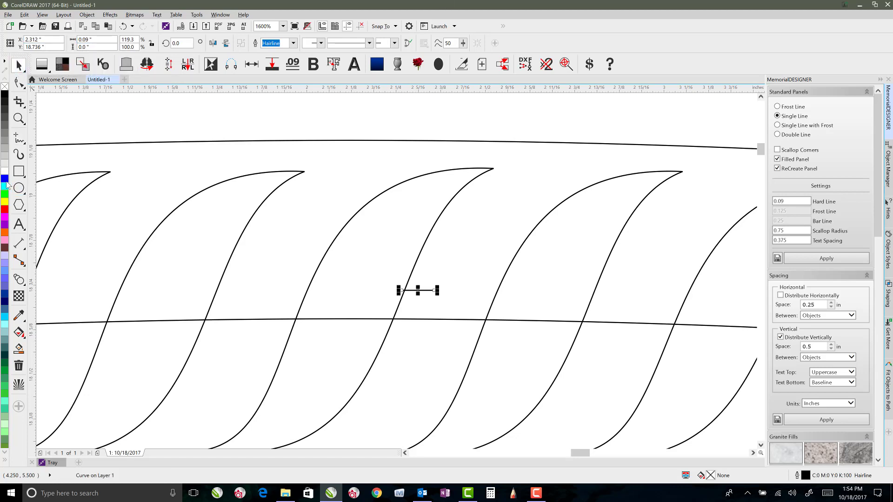
pyautogui.rightClick(5, 179)
pyautogui.click(367, 265)
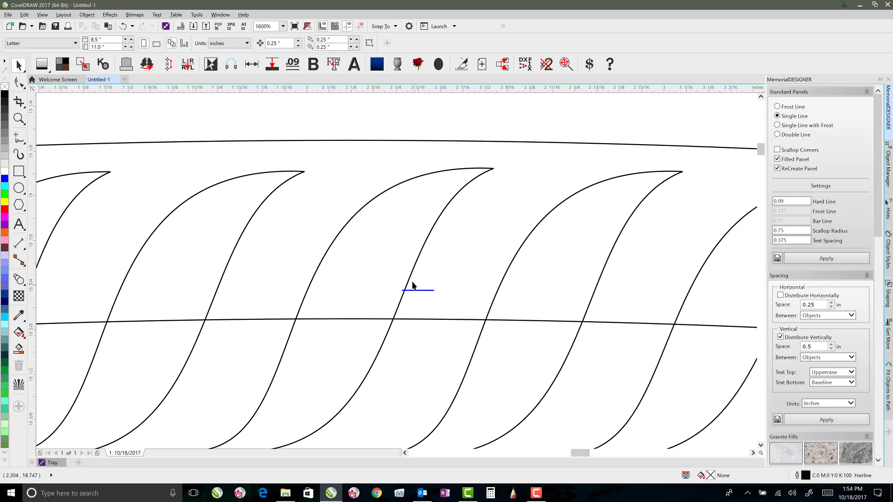
# Increase the number of steps in the oval strand blend to 207.
pyautogui.click(342, 180)
pyautogui.click(253, 176)
pyautogui.click(267, 39)
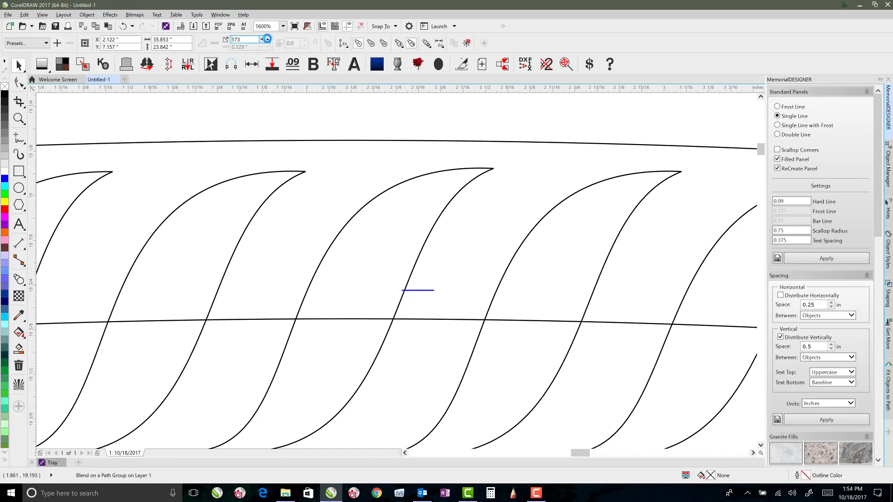
pyautogui.click(268, 38)
pyautogui.click(268, 39)
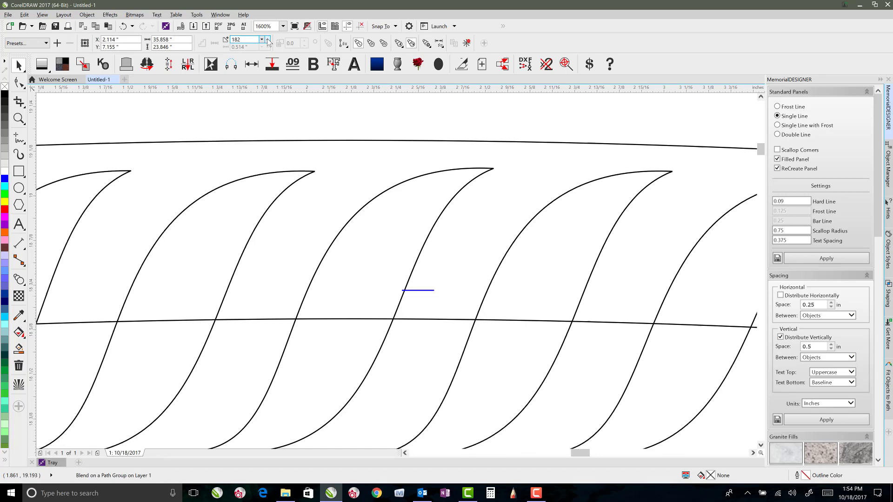
pyautogui.click(267, 39)
pyautogui.click(268, 39)
pyautogui.click(267, 39)
pyautogui.click(268, 38)
pyautogui.click(267, 39)
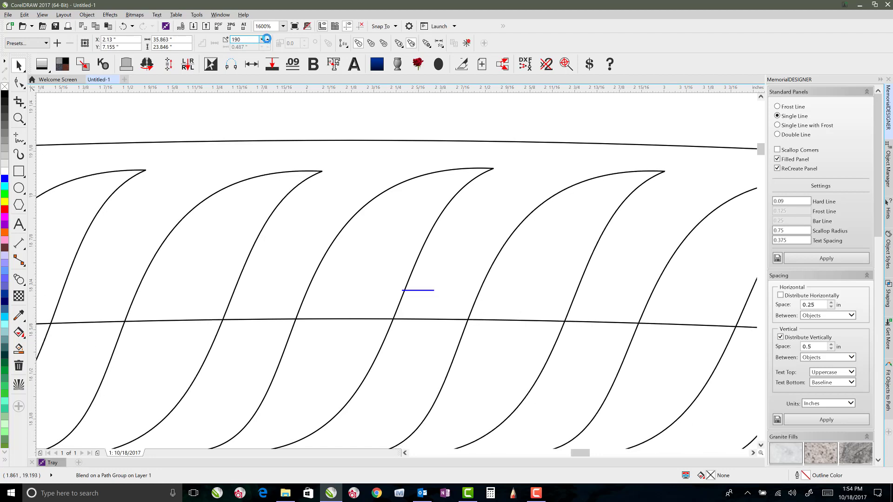
pyautogui.click(268, 39)
pyautogui.click(267, 39)
pyautogui.click(267, 39)
pyautogui.click(268, 39)
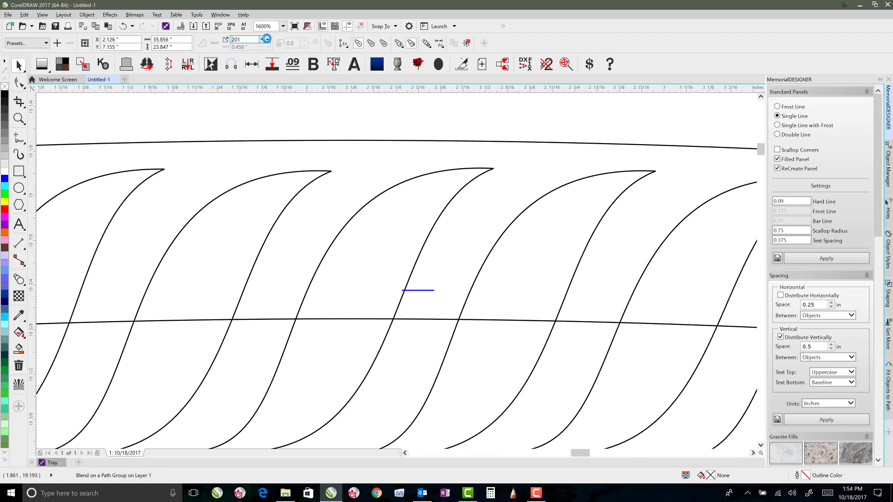
# Move the blue gauge line down against the strand's edge, just above the oval path.
pyautogui.moveTo(411, 291); pyautogui.dragTo(398, 310)
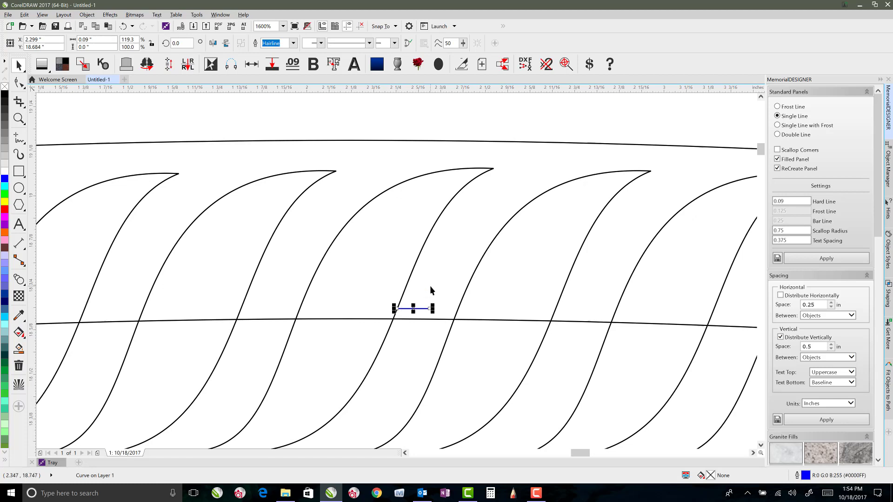
pyautogui.click(462, 299)
pyautogui.click(462, 301)
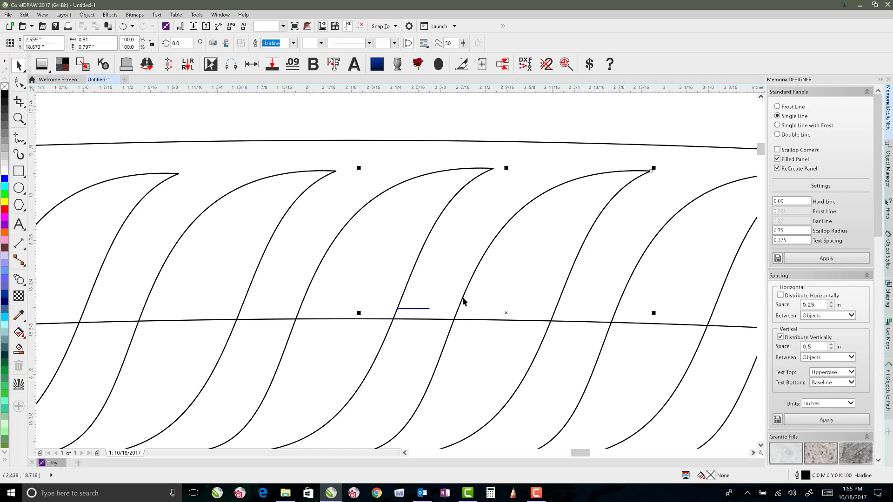
# Increase the number of steps in the oval strand blend to 245, narrowing the gap towards the blue gauge line's length.
pyautogui.click(733, 186)
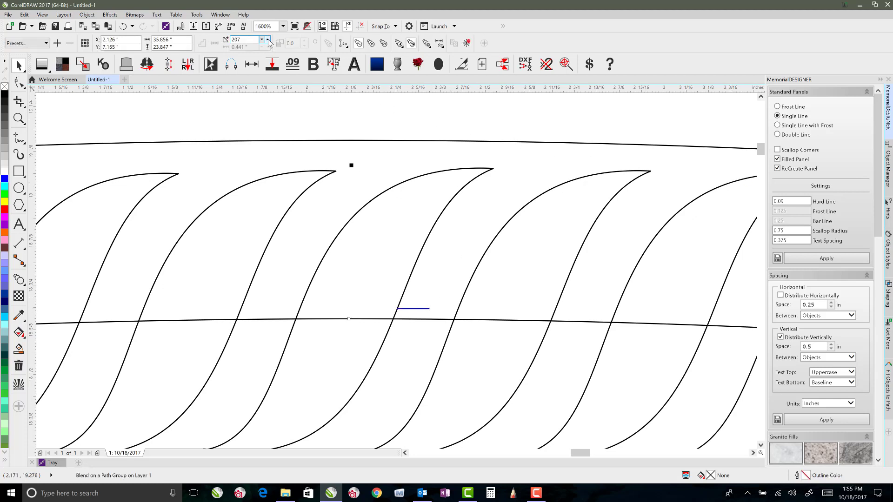
pyautogui.click(268, 41)
pyautogui.click(268, 41)
pyautogui.click(268, 41)
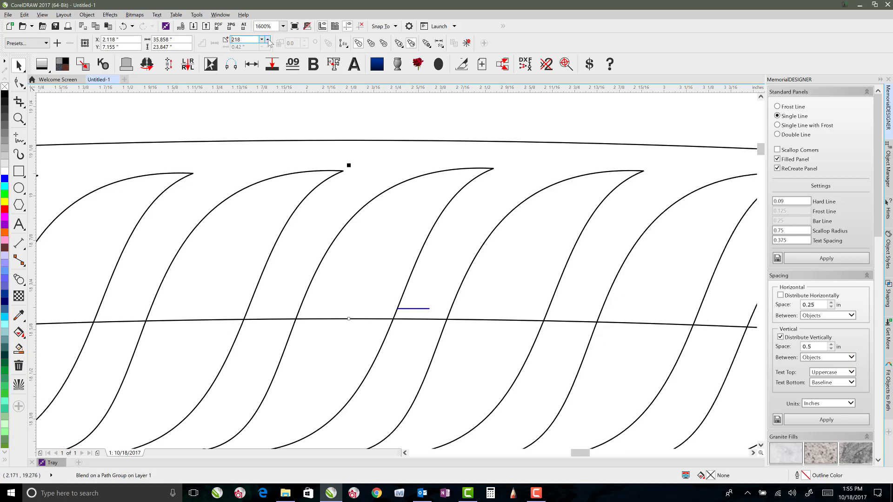
pyautogui.click(268, 41)
pyautogui.click(268, 41)
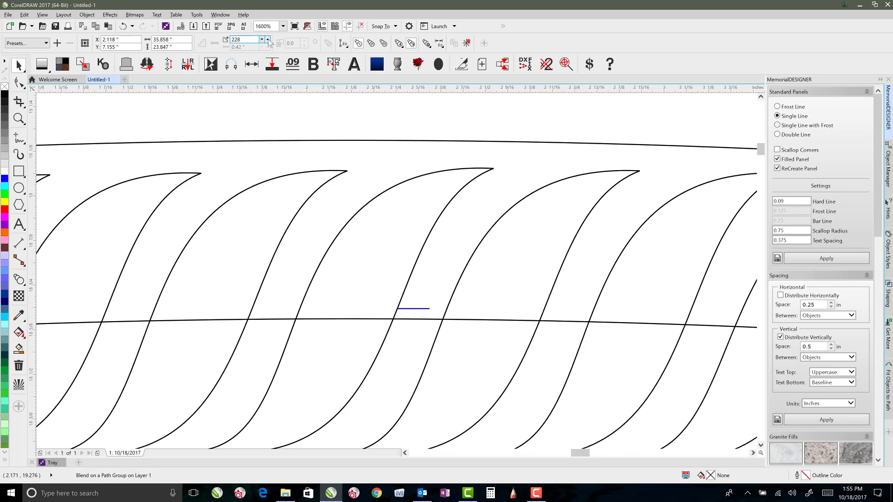
pyautogui.click(268, 41)
pyautogui.click(269, 41)
pyautogui.click(268, 41)
pyautogui.click(268, 41)
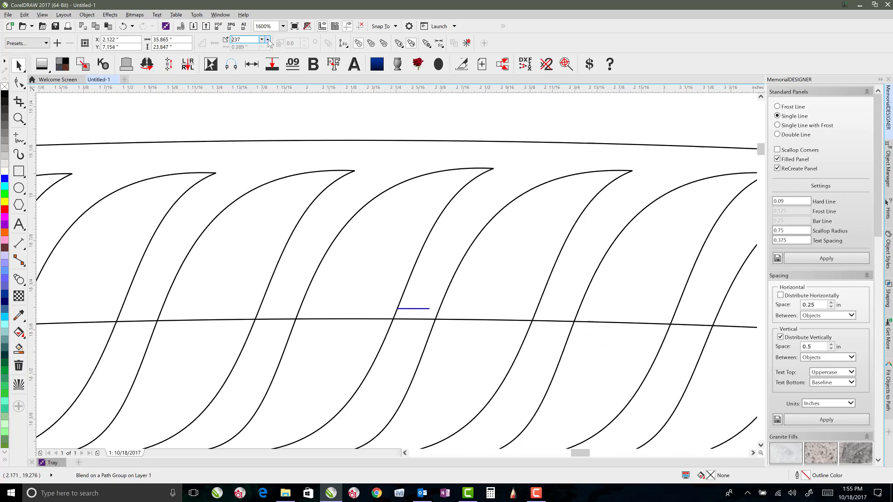
pyautogui.click(268, 41)
pyautogui.click(269, 41)
pyautogui.click(268, 41)
pyautogui.click(268, 41)
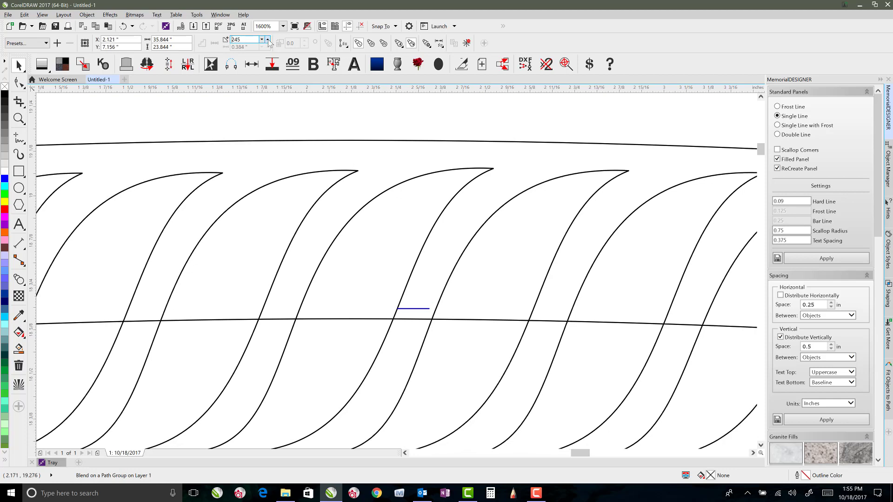
# Increase the number of steps in the oval strand blend to 252, matching the strand gap to the blue gauge line.
pyautogui.click(269, 40)
pyautogui.click(269, 40)
pyautogui.click(268, 40)
pyautogui.click(268, 40)
pyautogui.click(268, 40)
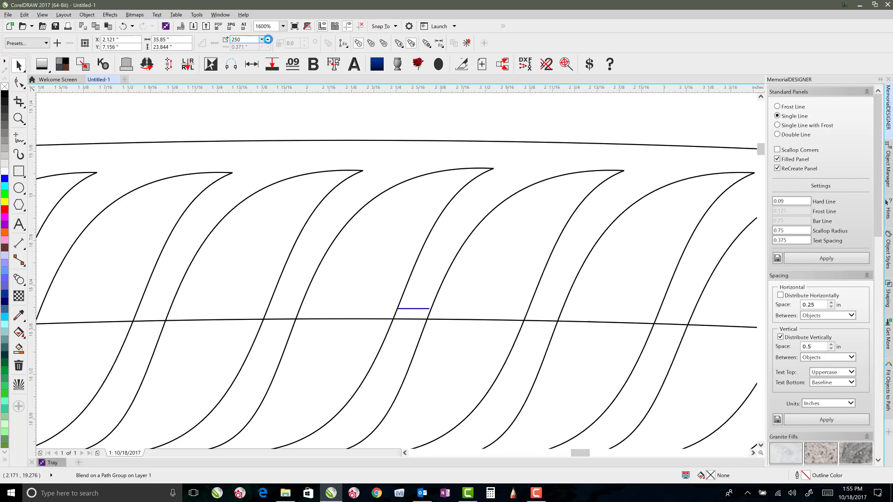
pyautogui.click(268, 40)
pyautogui.click(268, 40)
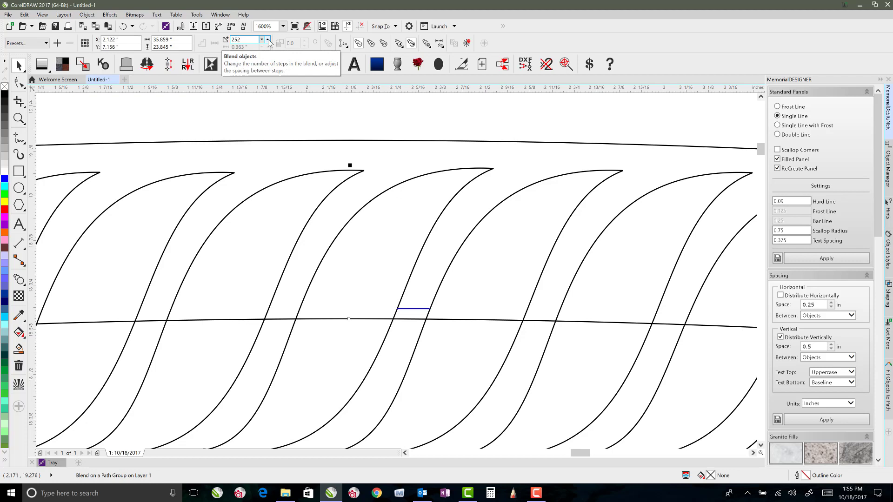
pyautogui.click(313, 115)
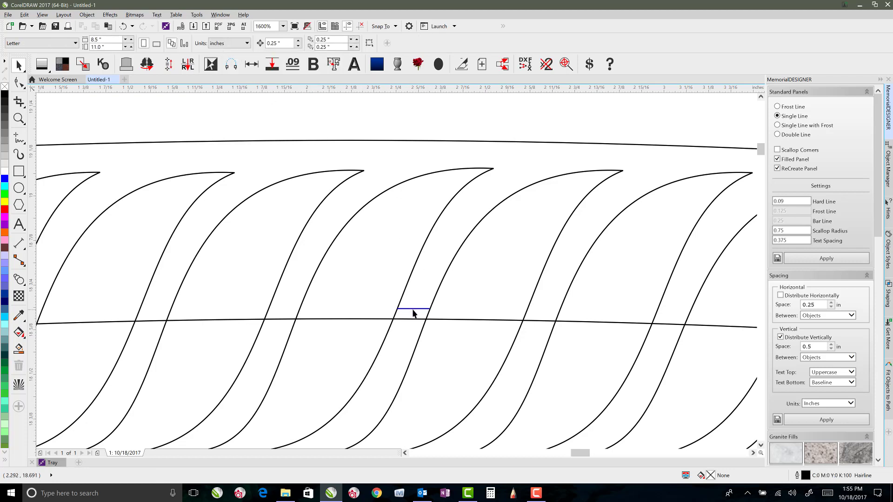
# Delete the blue gauge line between the strands above the oval path.
pyautogui.click(414, 309)
pyautogui.press('Delete')
pyautogui.scroll(-1, 420, 224)
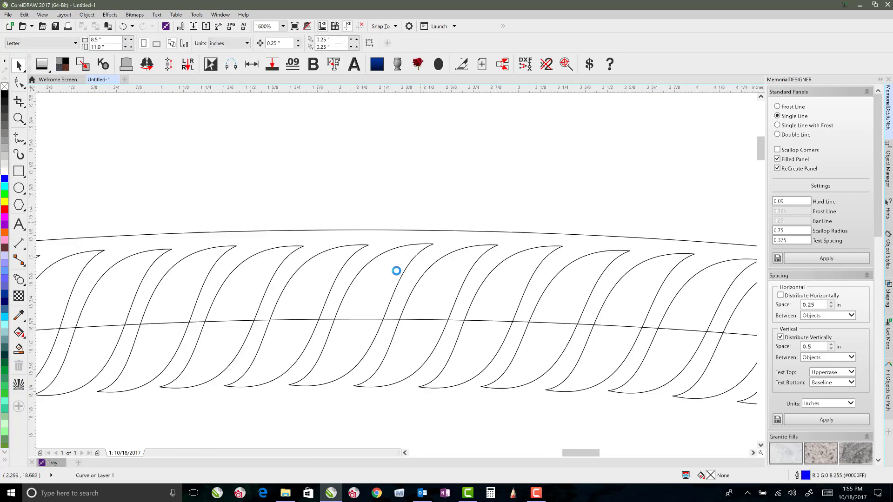
pyautogui.scroll(-6, 396, 271)
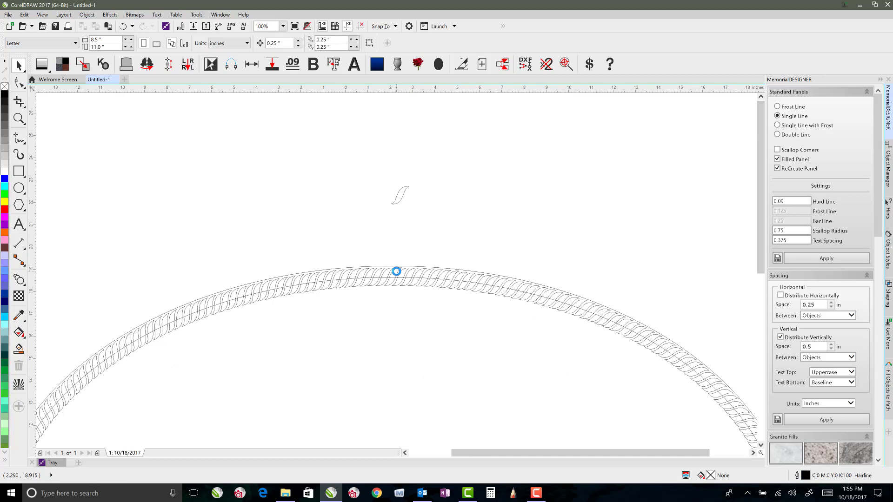
pyautogui.press('F4')
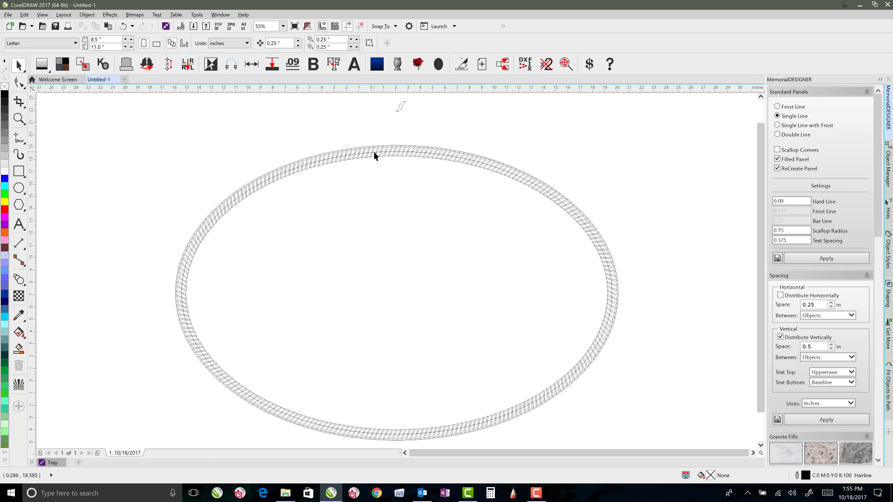
# Select the strand blend along the oval and break it apart.
pyautogui.scroll(3, 373, 152)
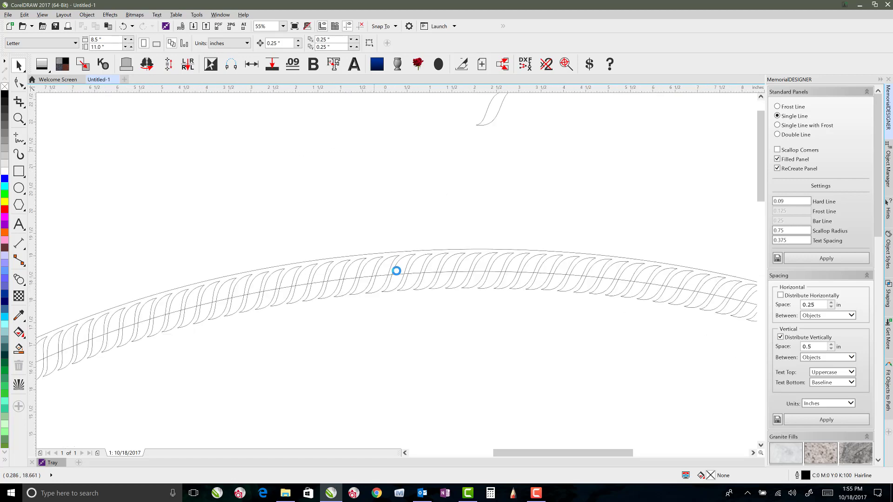
pyautogui.click(384, 275)
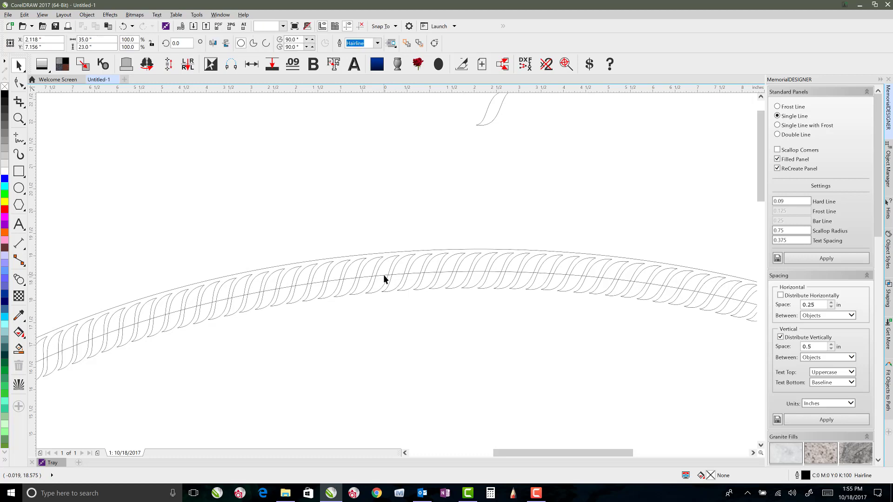
pyautogui.click(392, 229)
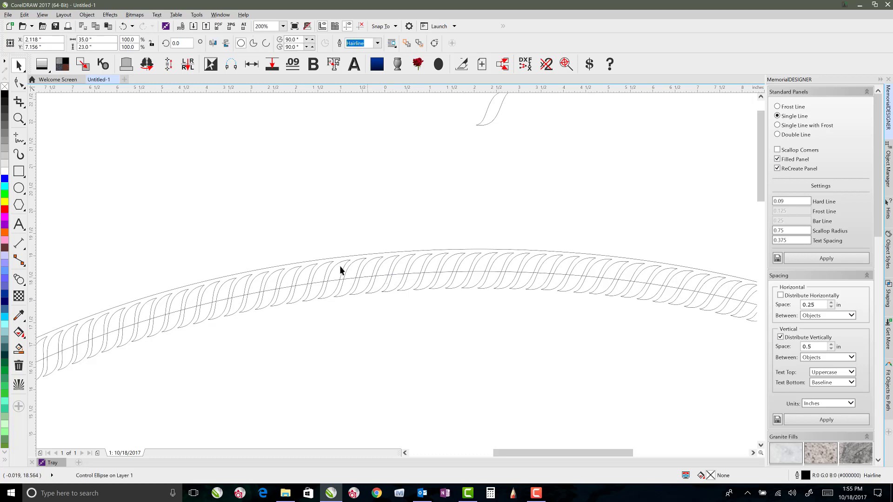
pyautogui.click(246, 280)
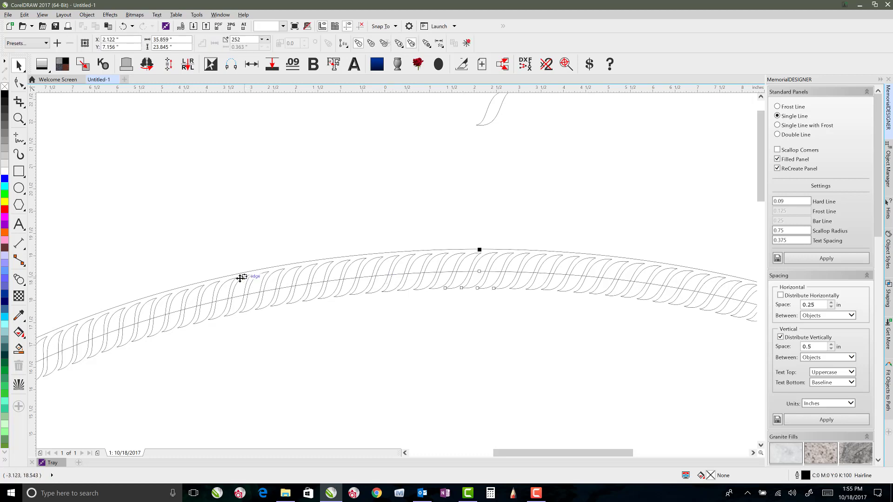
pyautogui.click(87, 15)
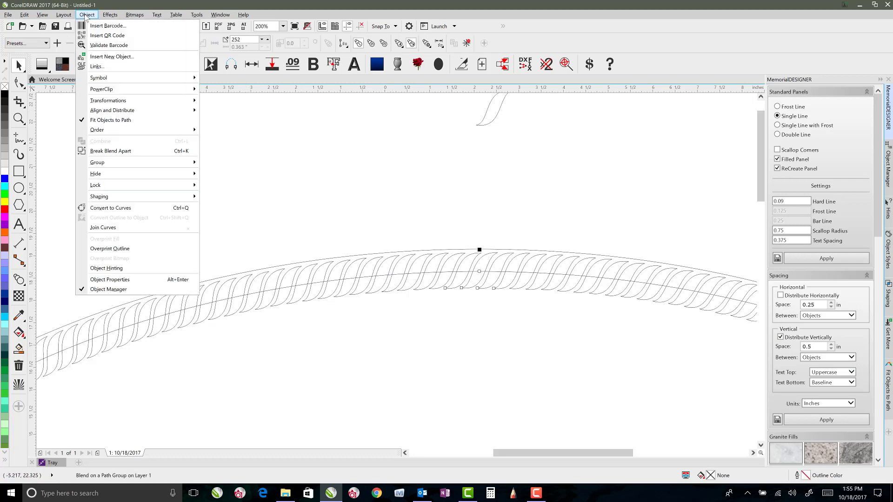
pyautogui.click(111, 151)
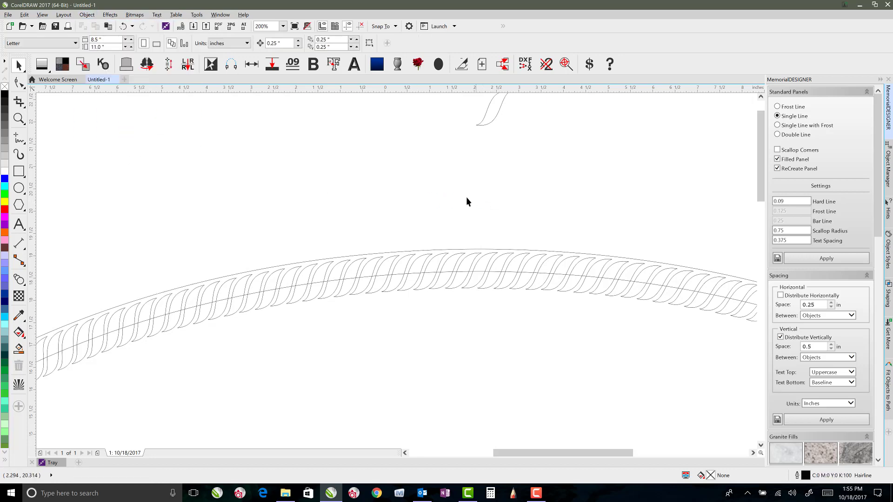
# Pull the inner path ellipse away from the strands and delete it, keeping the outer oval.
pyautogui.click(368, 279)
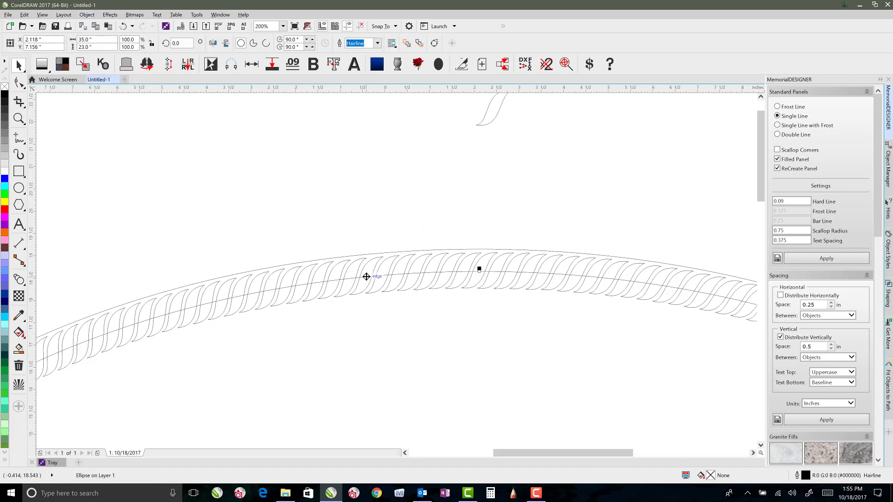
pyautogui.moveTo(369, 279); pyautogui.dragTo(376, 345)
pyautogui.scroll(-4, 452, 266)
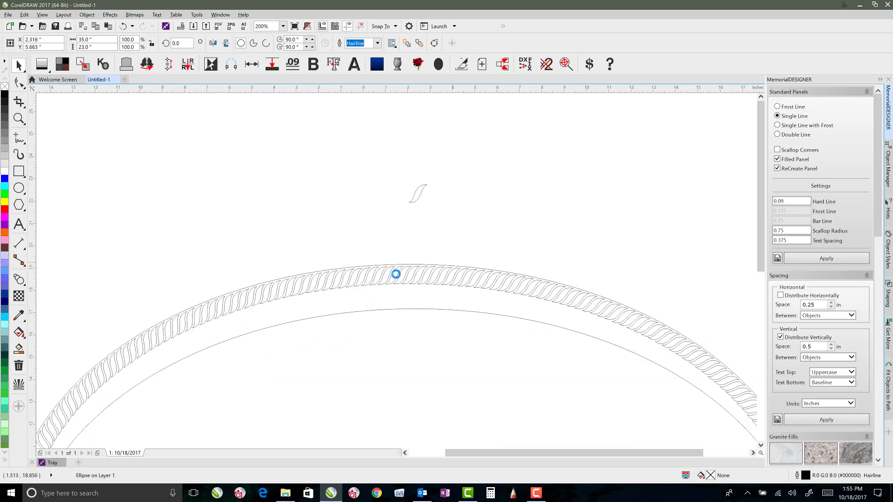
pyautogui.press('Delete')
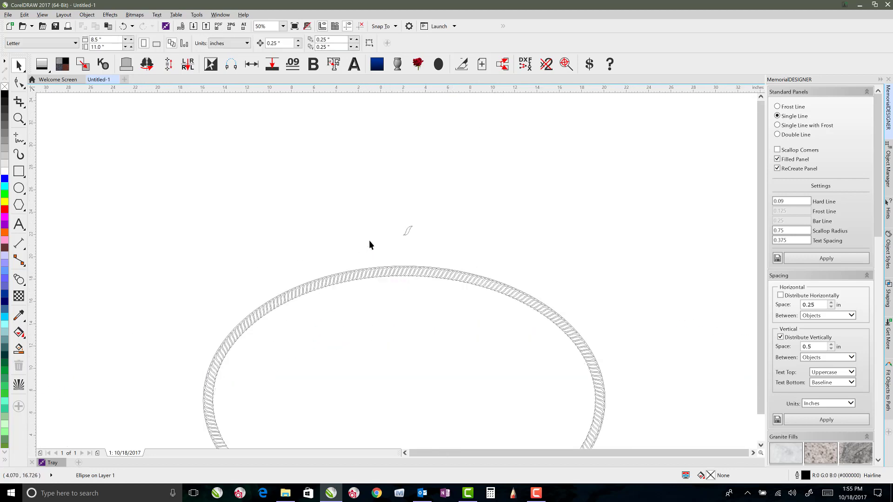
# Try moving the group of strands down, away from the two original end strands, and undo the move.
pyautogui.scroll(3, 367, 272)
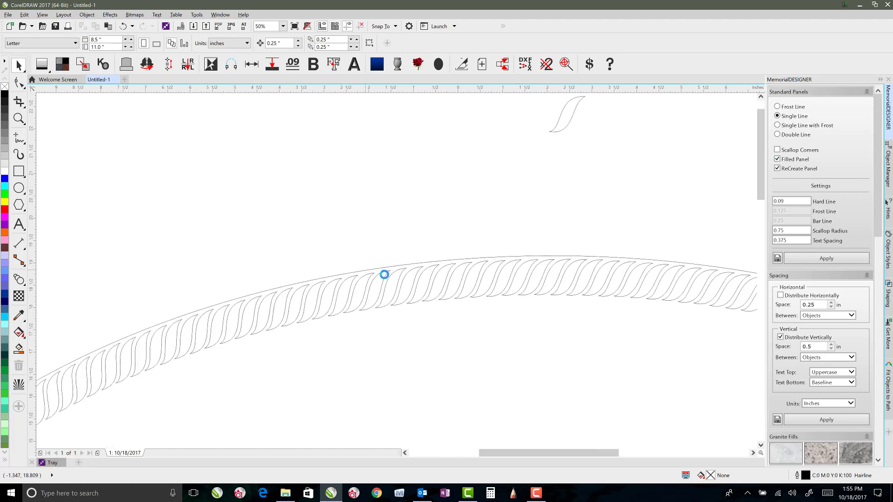
pyautogui.click(366, 287)
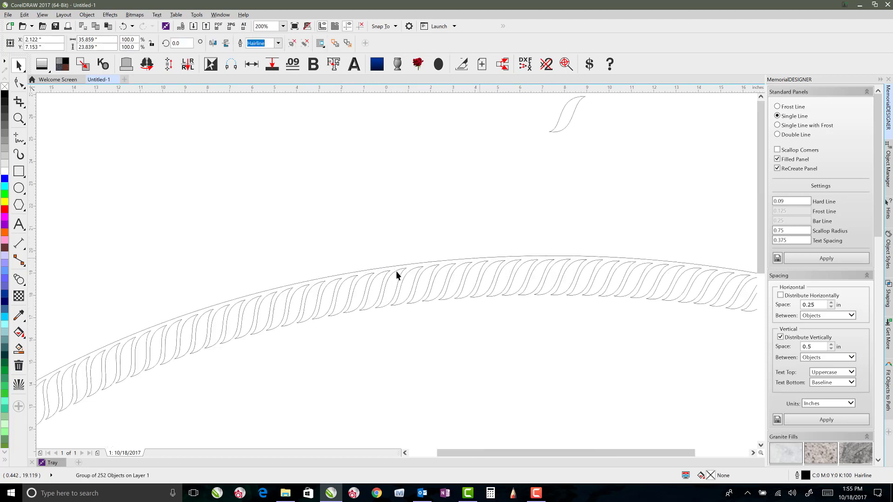
pyautogui.scroll(-1, 397, 275)
pyautogui.moveTo(365, 285); pyautogui.dragTo(361, 362)
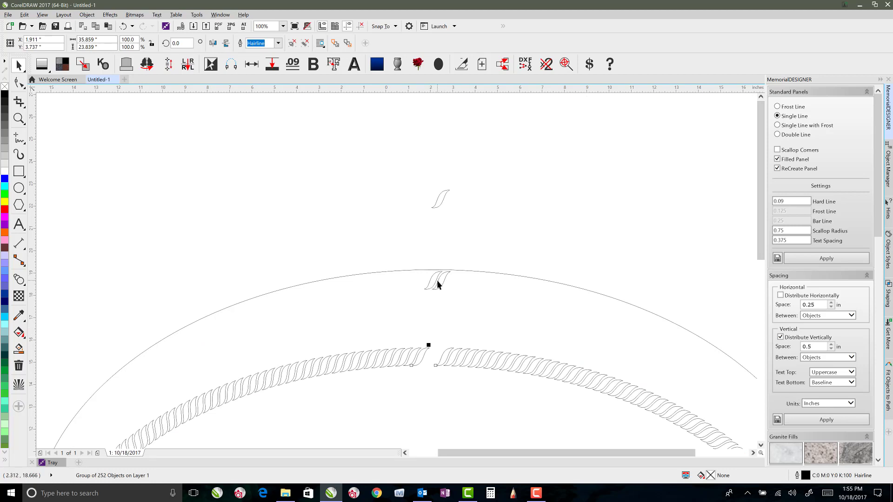
pyautogui.hotkey('ctrl', 'z')
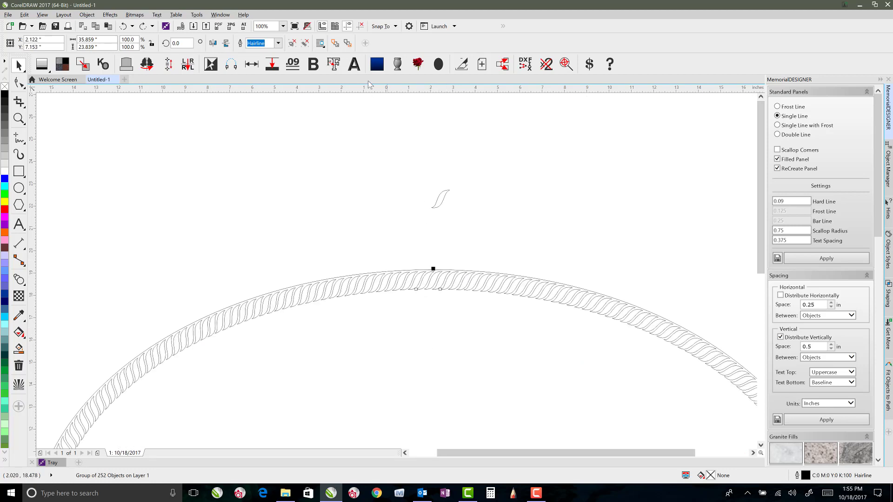
# Ungroup all the strands, try selecting a few at the top of the oval, and undo the ungrouping.
pyautogui.click(303, 44)
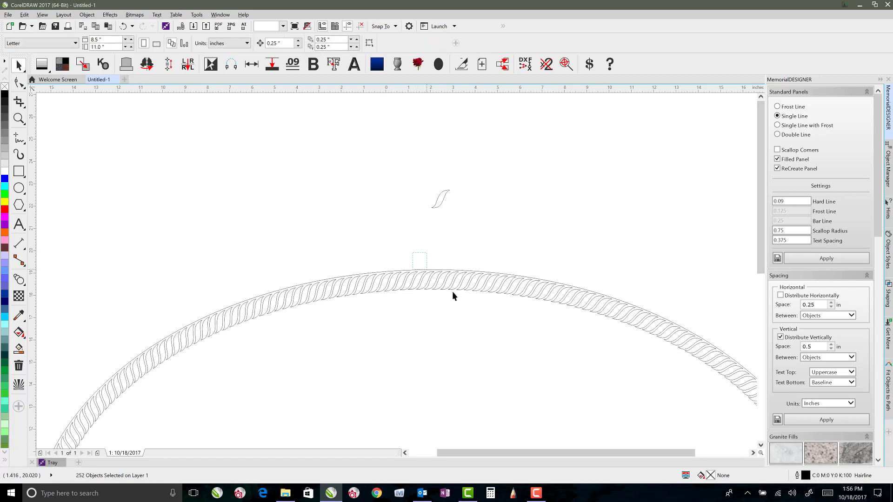
pyautogui.moveTo(452, 291); pyautogui.dragTo(476, 316)
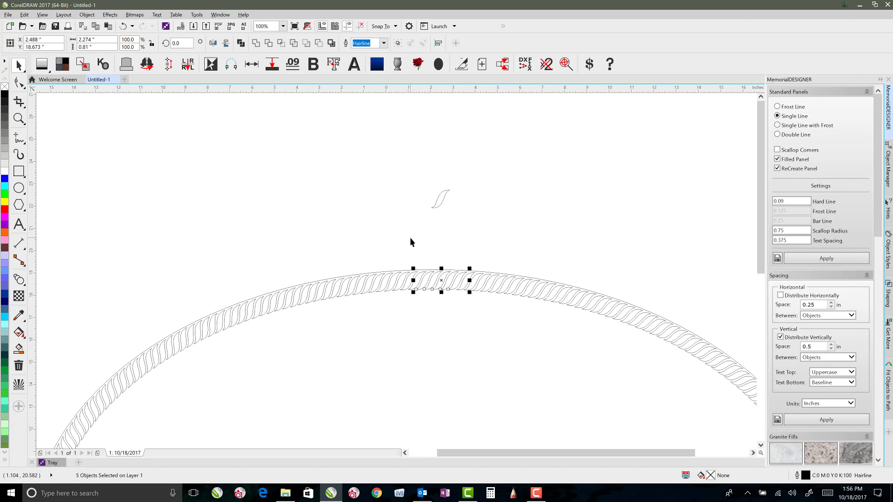
pyautogui.press('Escape')
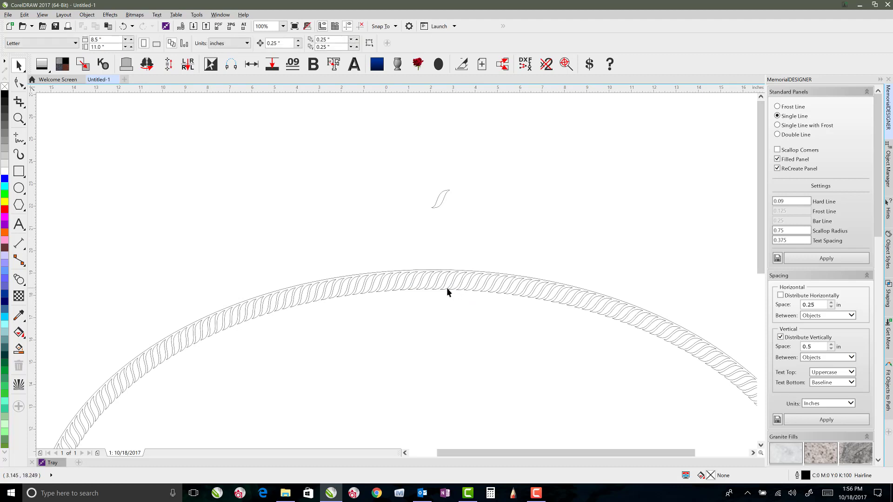
pyautogui.hotkey('ctrl', 'z')
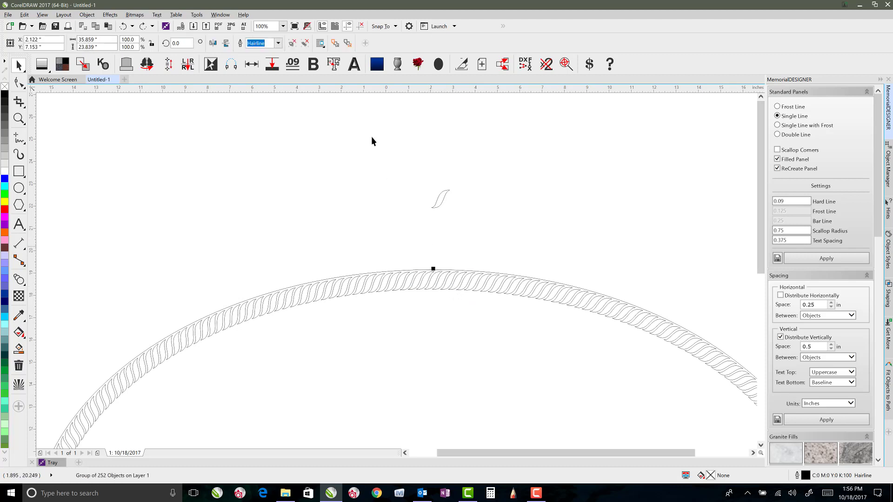
# Ungroup the strand group completely and combine its strands into a single curve.
pyautogui.click(305, 43)
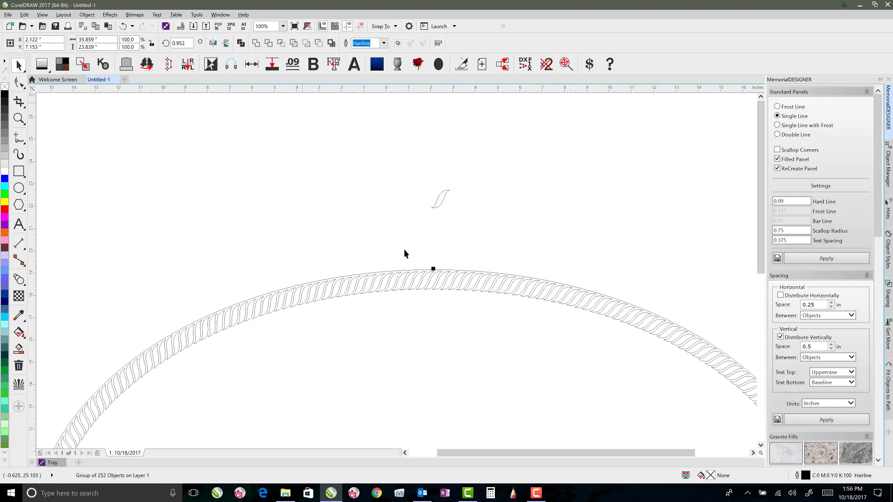
pyautogui.click(241, 44)
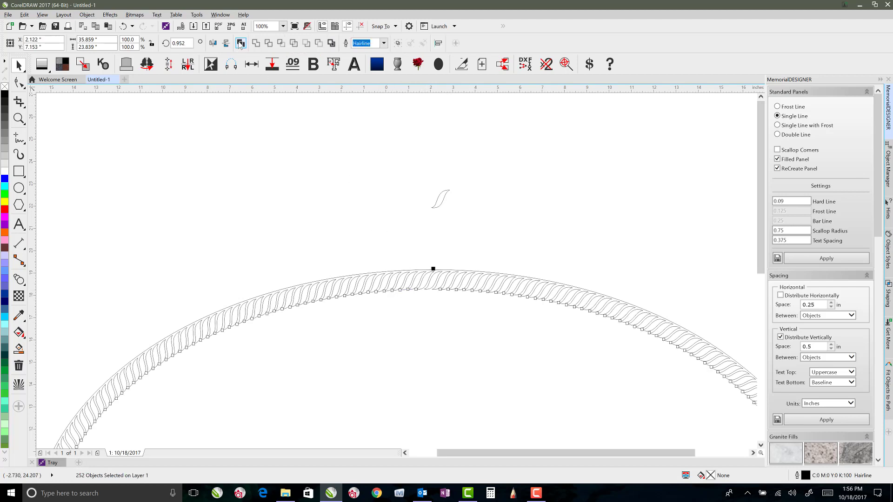
pyautogui.click(400, 252)
pyautogui.click(429, 283)
pyautogui.keyDown('shift'); pyautogui.click(439, 289); pyautogui.keyUp('shift')
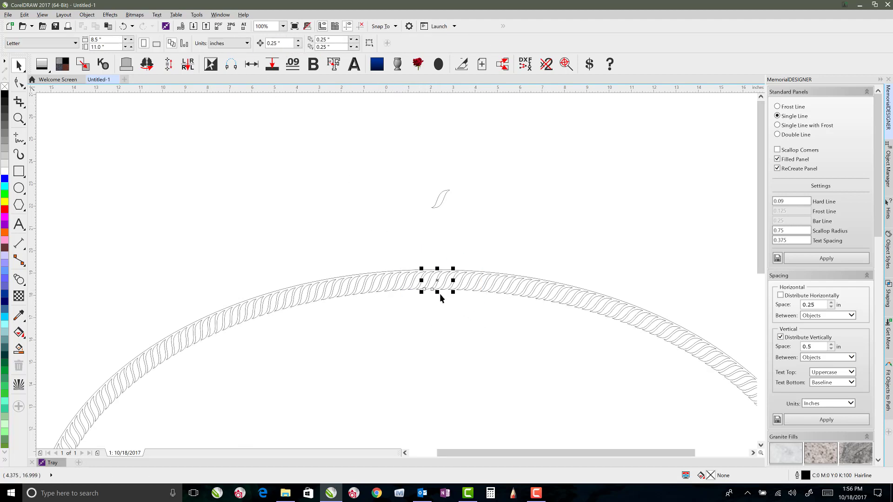
pyautogui.click(460, 273)
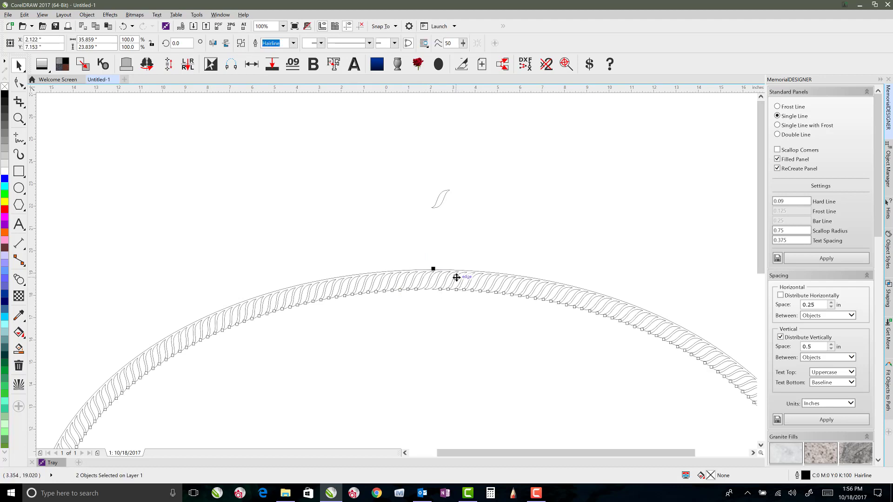
# Try moving the two loose strands at the top of the oval down one at a time, undoing each move.
pyautogui.scroll(3, 435, 290)
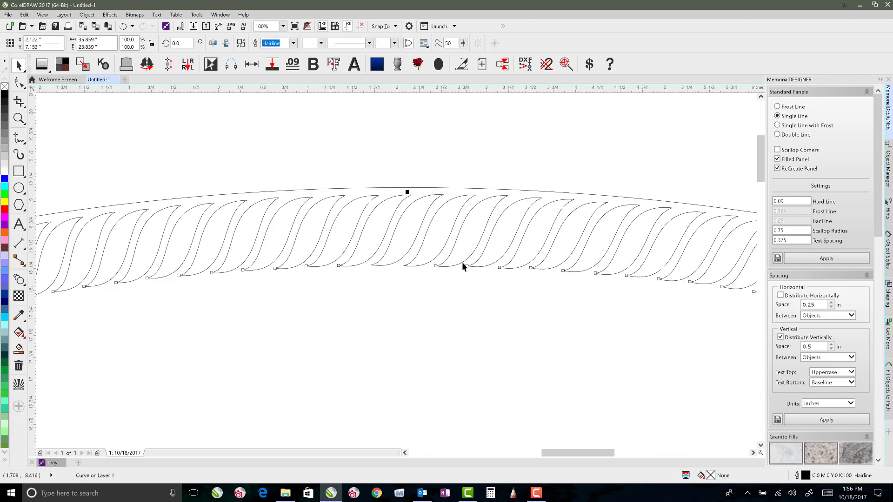
pyautogui.click(416, 266)
pyautogui.moveTo(423, 251); pyautogui.dragTo(428, 336)
pyautogui.hotkey('ctrl', 'z')
pyautogui.moveTo(411, 248); pyautogui.dragTo(408, 316)
pyautogui.hotkey('ctrl', 'z')
# Select the two loose top strands together with the combined rope curve and combine all three into one curve.
pyautogui.moveTo(334, 159); pyautogui.dragTo(511, 296)
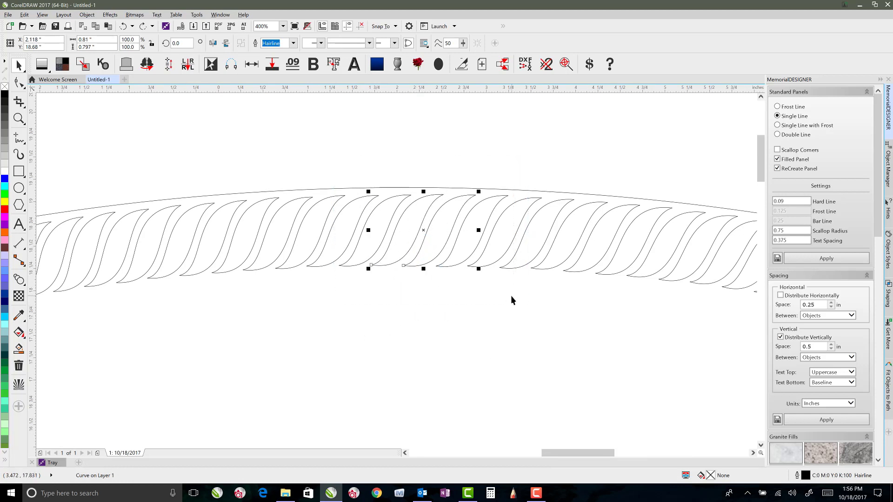
pyautogui.keyDown('shift'); pyautogui.click(344, 206); pyautogui.keyUp('shift')
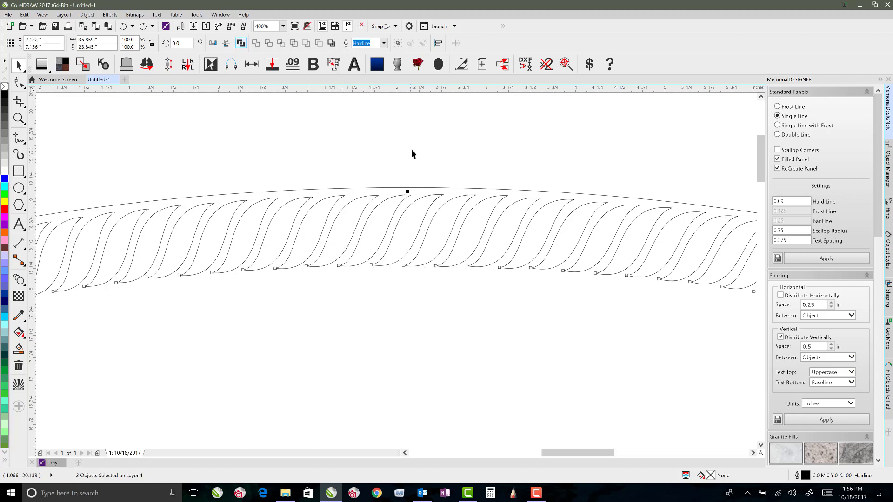
pyautogui.scroll(-2, 394, 269)
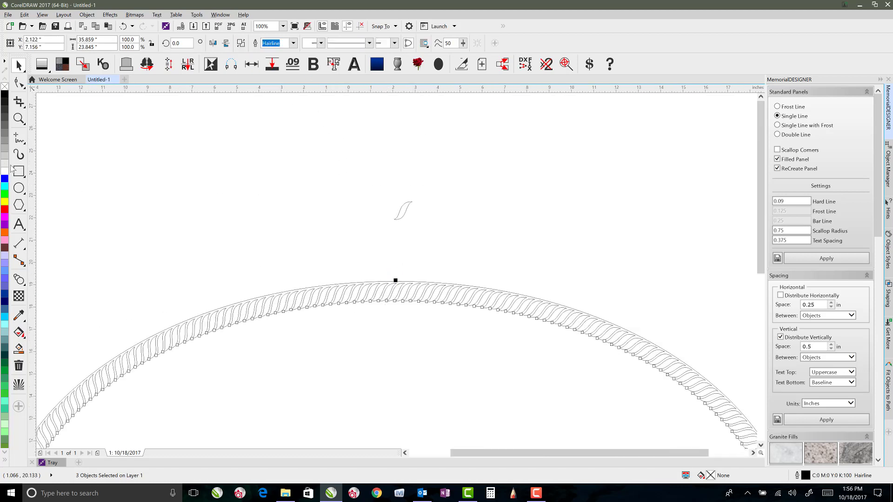
# Fill the combined rope border with light grey (R:230 G:230 B:230) and remove its outline.
pyautogui.click(6, 166)
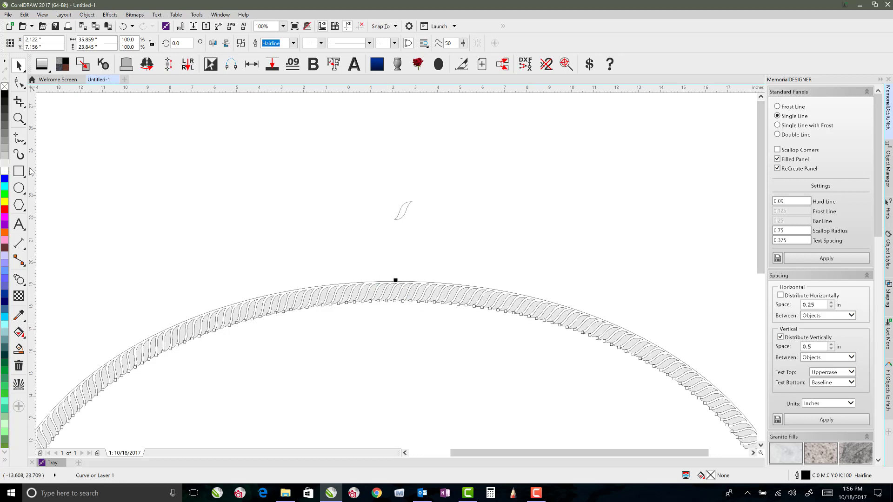
pyautogui.press('F4')
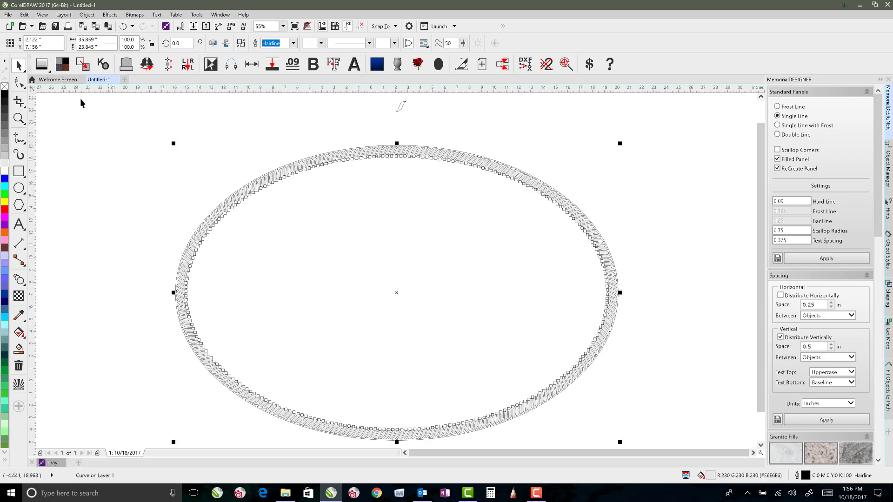
pyautogui.rightClick(4, 86)
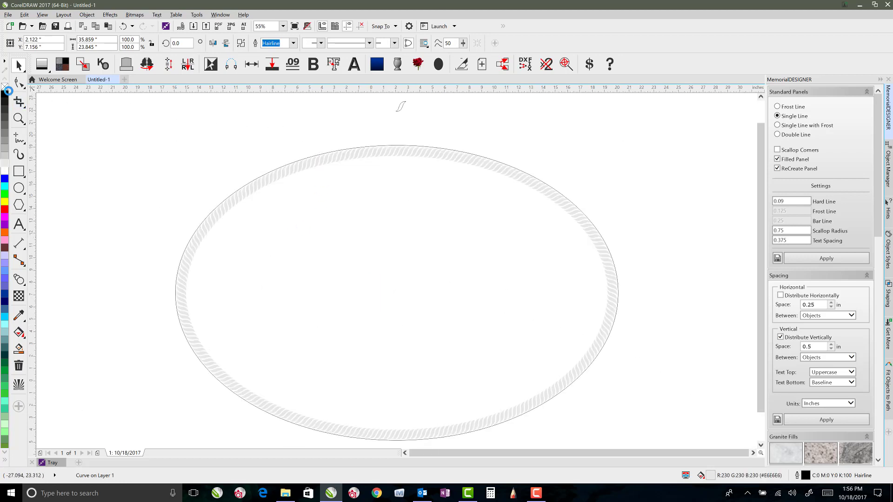
pyautogui.click(229, 135)
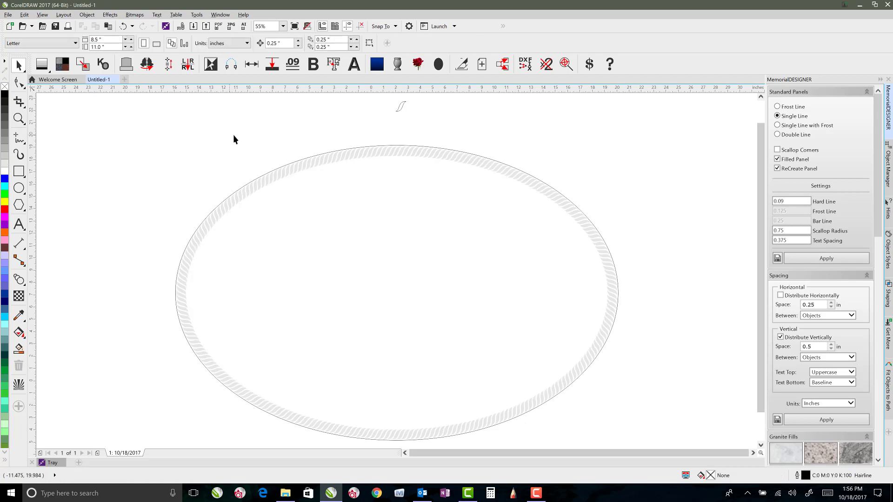
# Add a solid black contour around the light grey strands of the rope border.
pyautogui.click(282, 177)
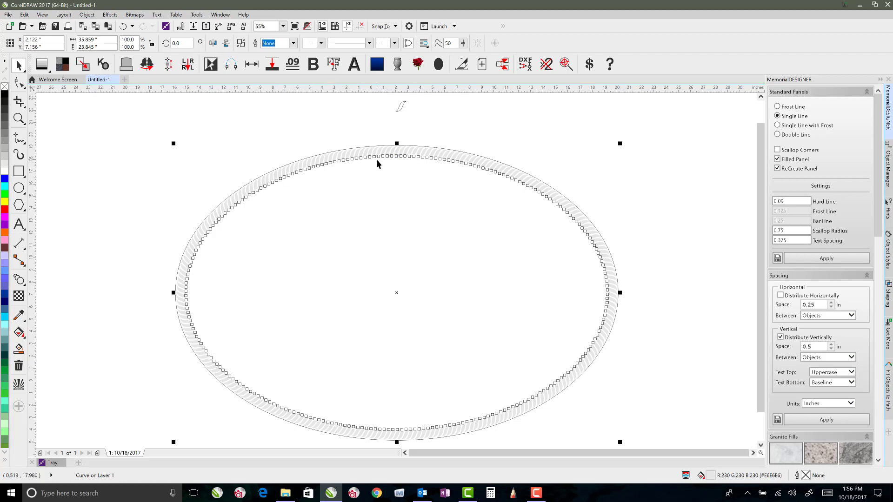
pyautogui.click(334, 66)
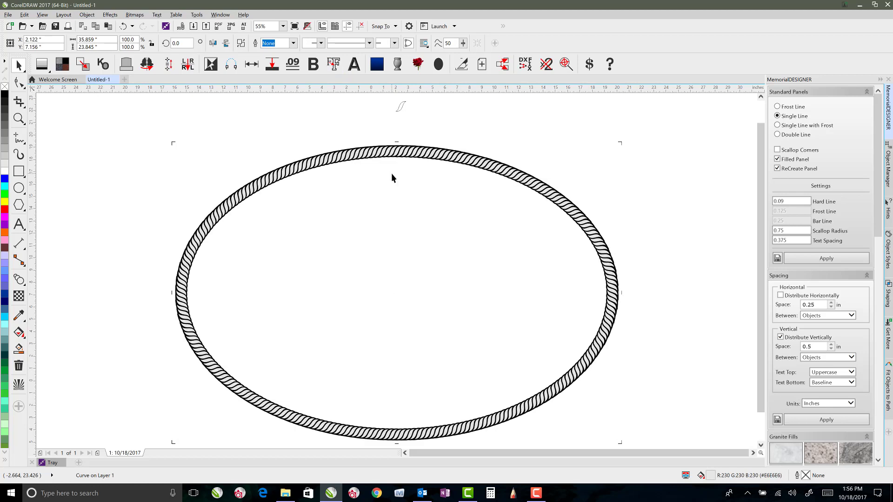
pyautogui.click(370, 132)
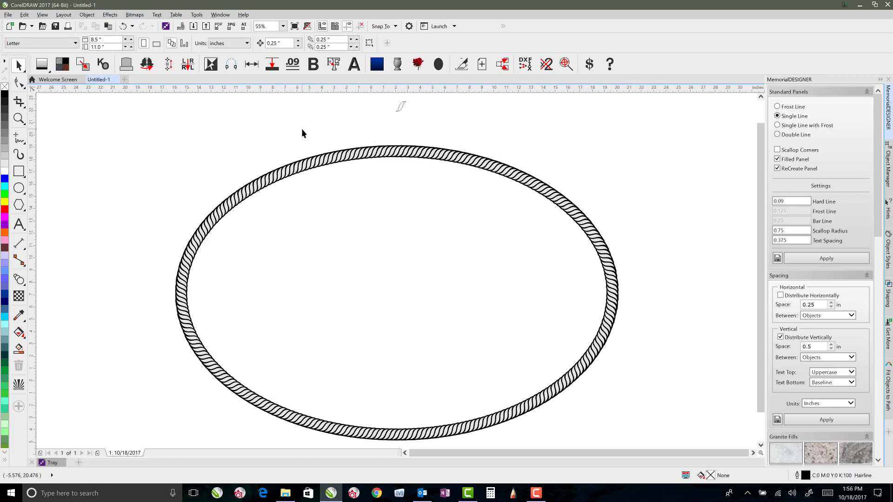
# Try moving the black contour curve upward in wireframe view, undoing the move.
pyautogui.scroll(3, 343, 160)
pyautogui.scroll(2, 396, 271)
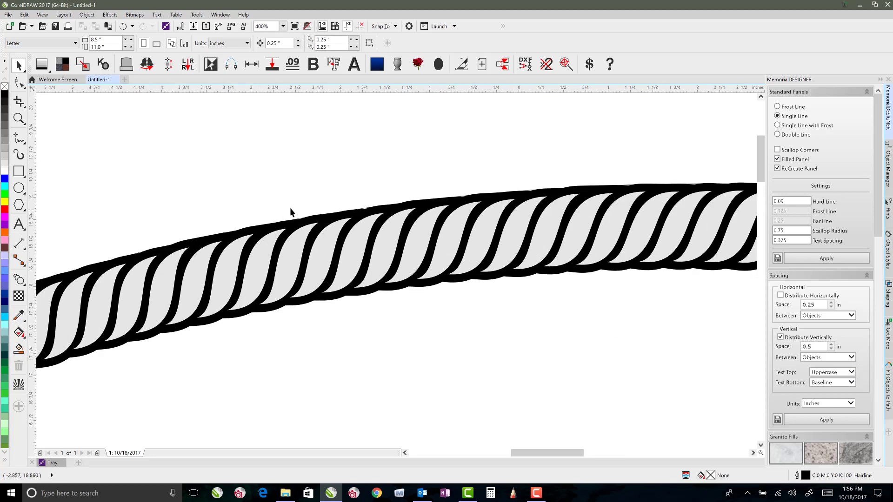
pyautogui.hotkey('shift', 'F9')
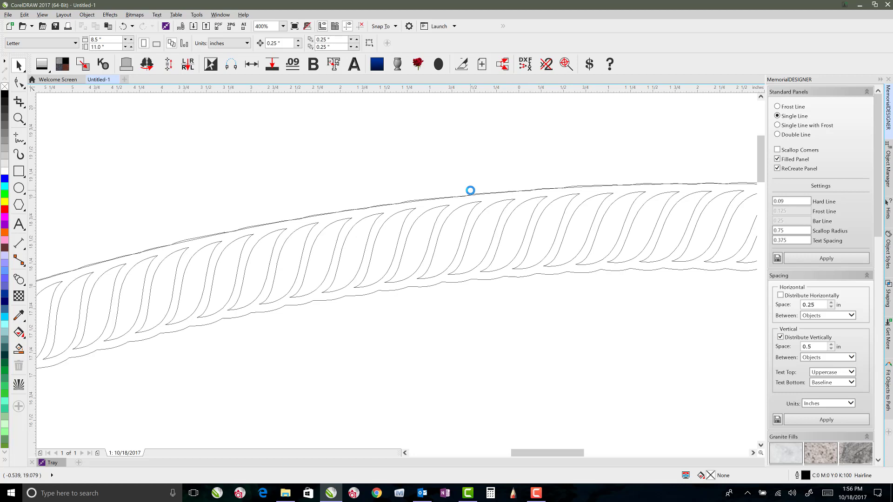
pyautogui.click(409, 205)
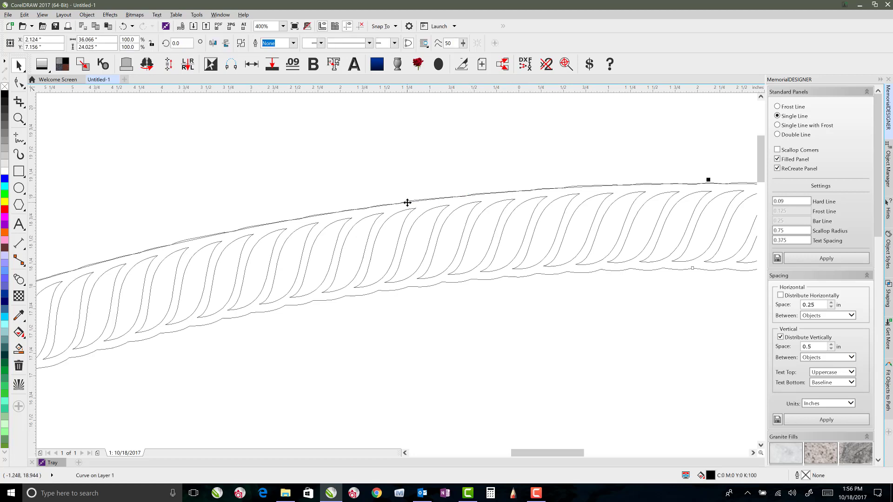
pyautogui.moveTo(407, 203); pyautogui.dragTo(407, 187)
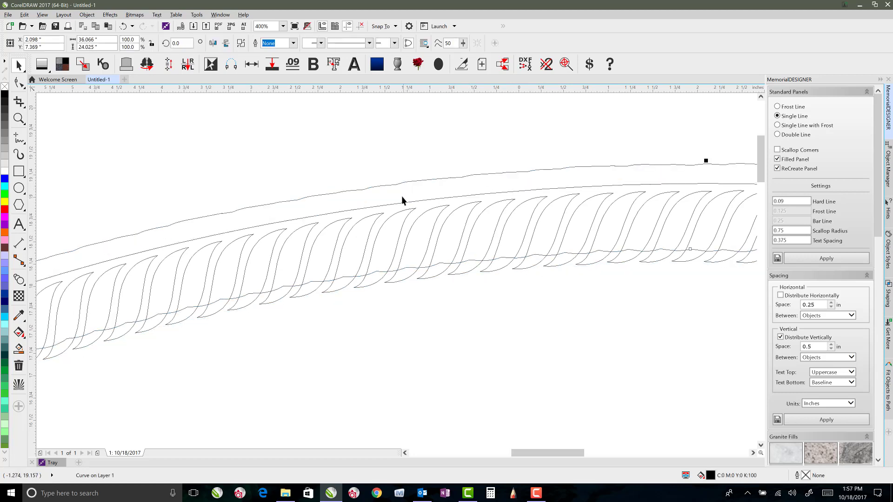
pyautogui.hotkey('ctrl', 'z')
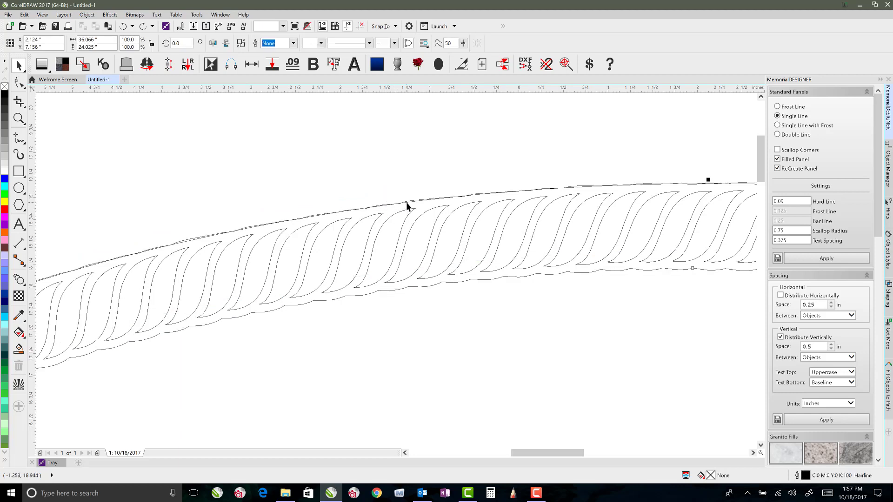
# Select the 36 by 24 inch base oval under the rope, remove its outline and return to the filled view.
pyautogui.click(407, 203)
pyautogui.scroll(-2, 459, 210)
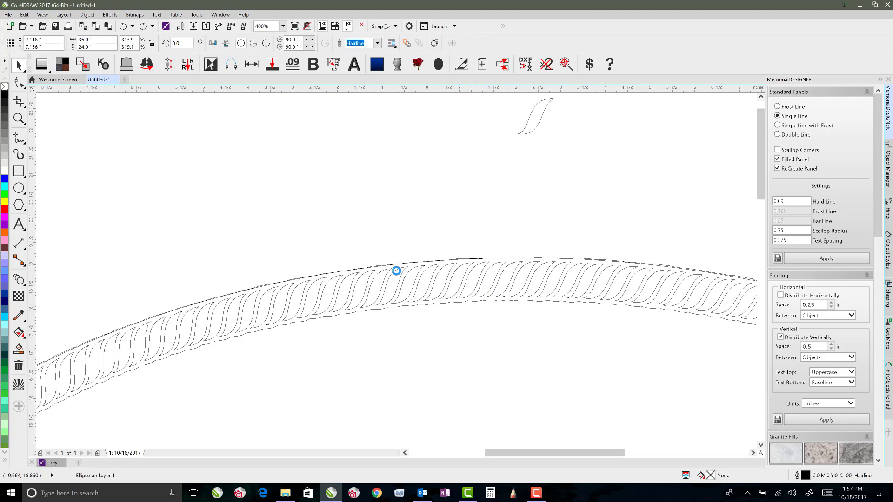
pyautogui.scroll(-3, 400, 273)
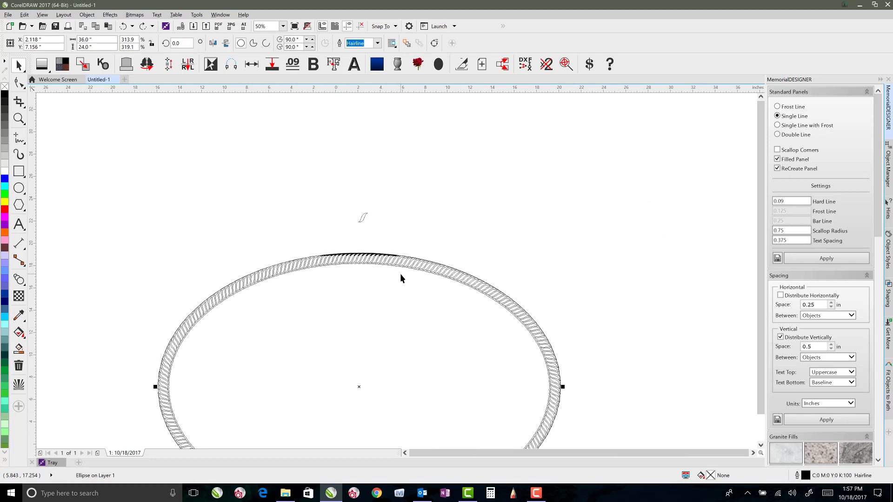
pyautogui.rightClick(4, 86)
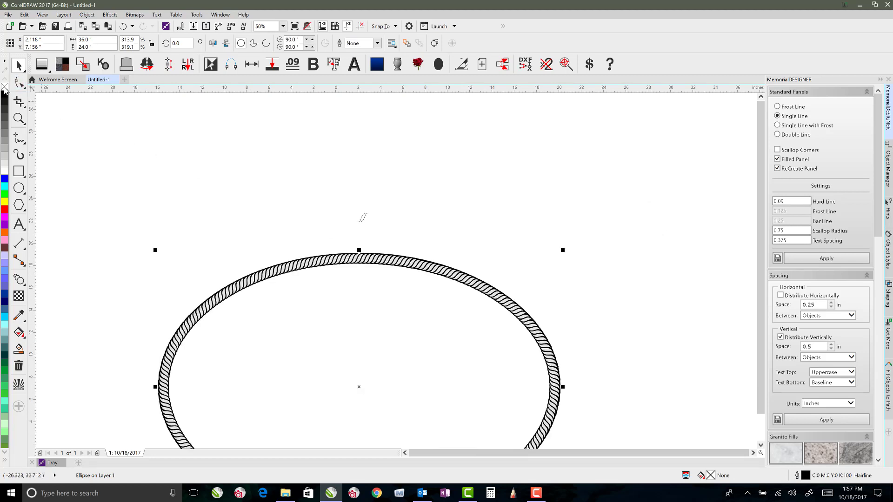
pyautogui.click(261, 207)
# Examine the black contour's outer edge up close along the upper and lower-left parts of the rope border.
pyautogui.scroll(5, 395, 269)
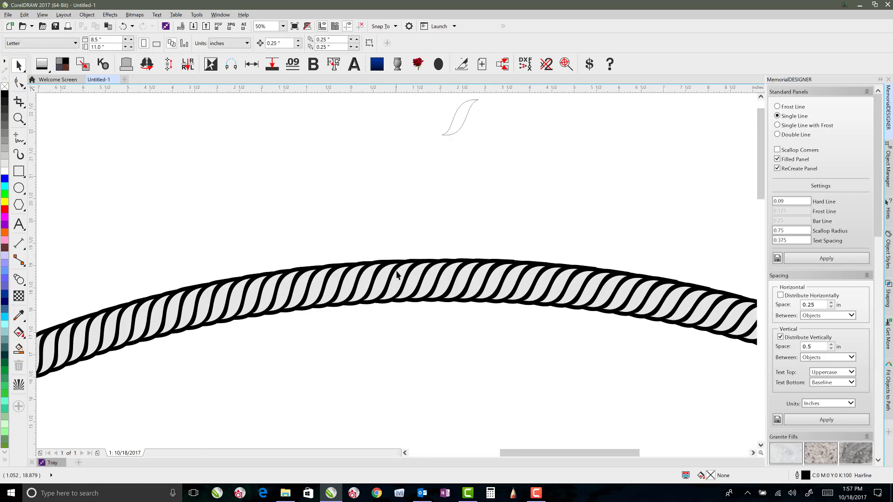
pyautogui.scroll(2, 396, 282)
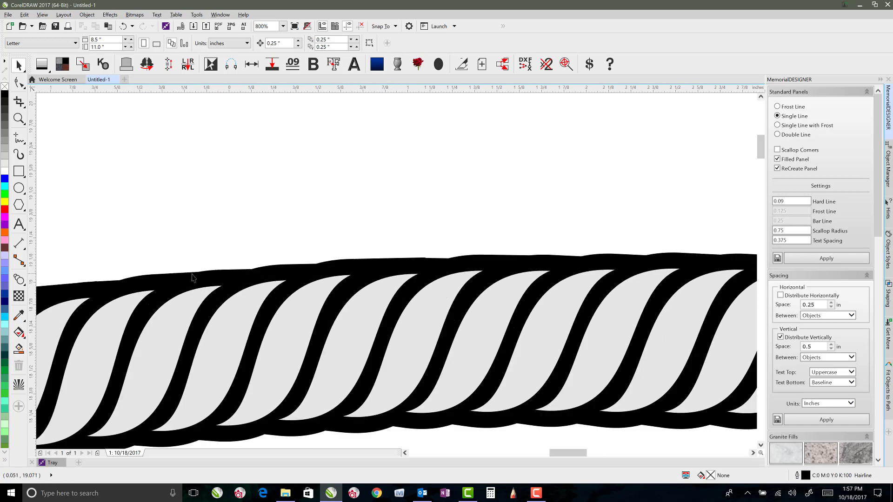
pyautogui.scroll(-4, 396, 279)
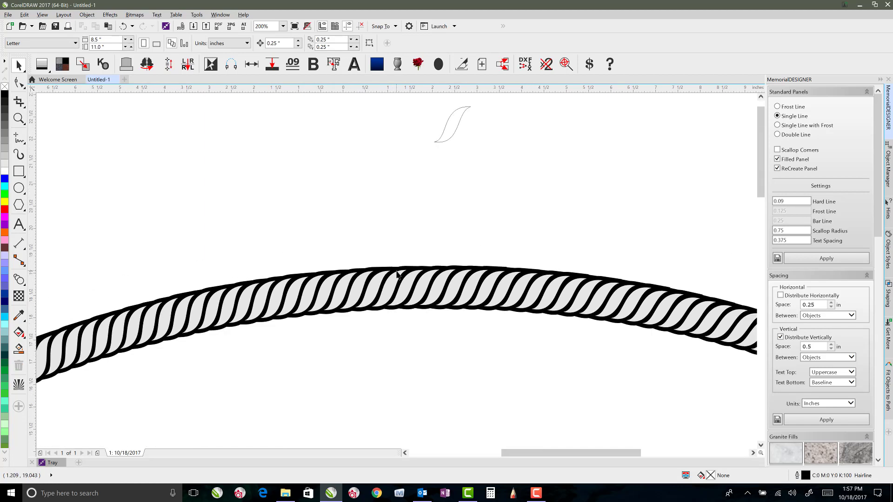
pyautogui.scroll(-2, 396, 275)
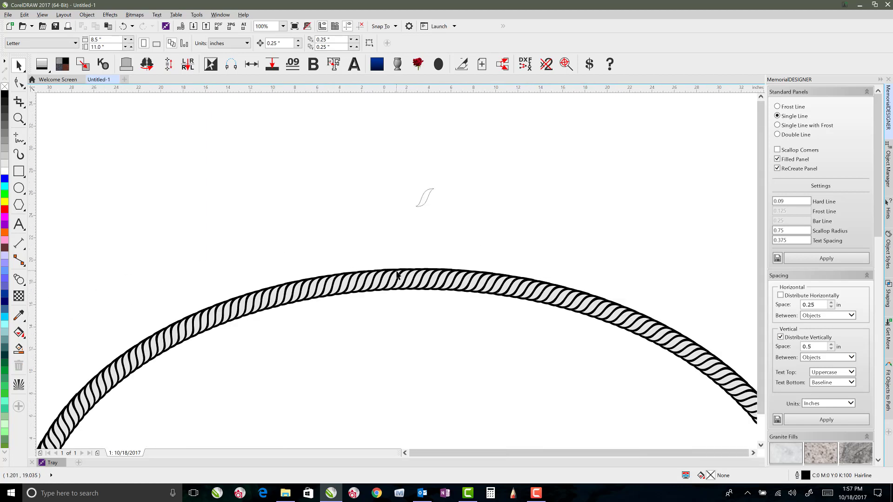
pyautogui.scroll(-2, 396, 275)
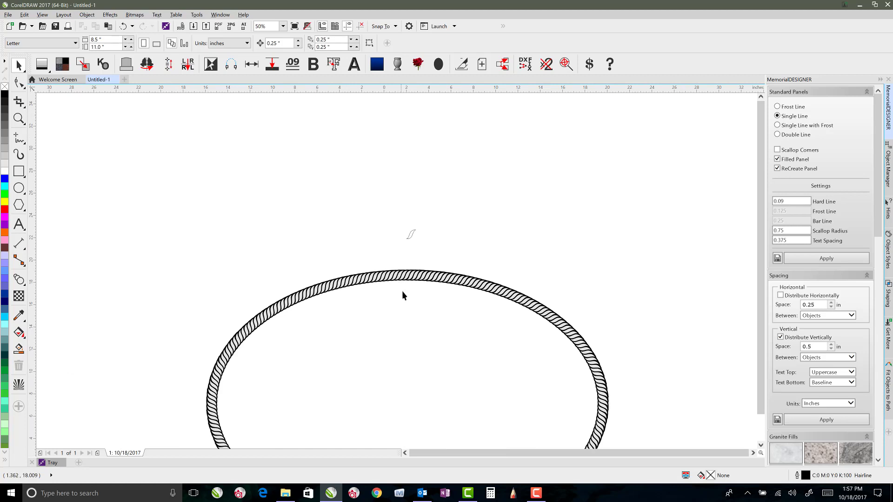
pyautogui.scroll(-2, 402, 291)
pyautogui.scroll(4, 395, 272)
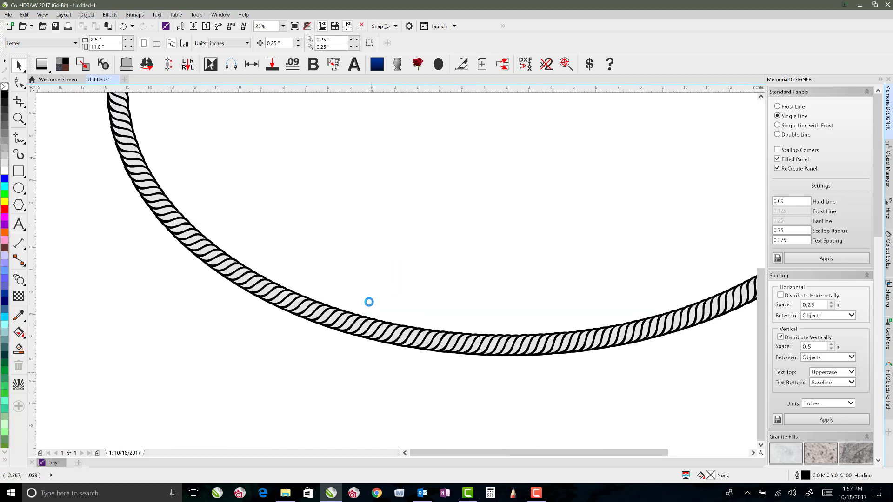
pyautogui.scroll(3, 366, 303)
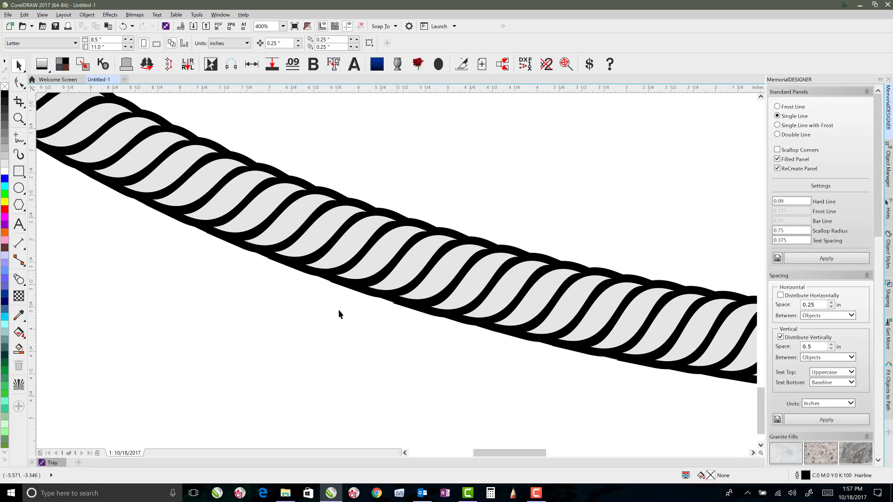
pyautogui.scroll(-4, 395, 269)
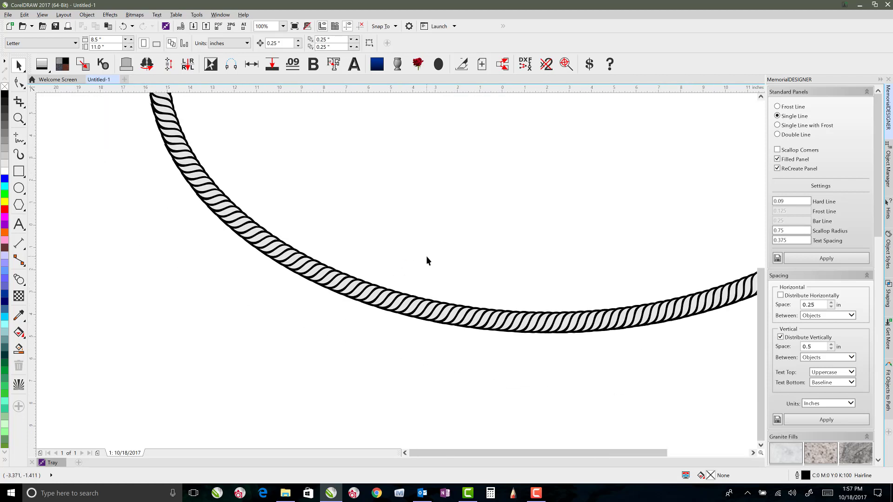
pyautogui.scroll(-1, 436, 209)
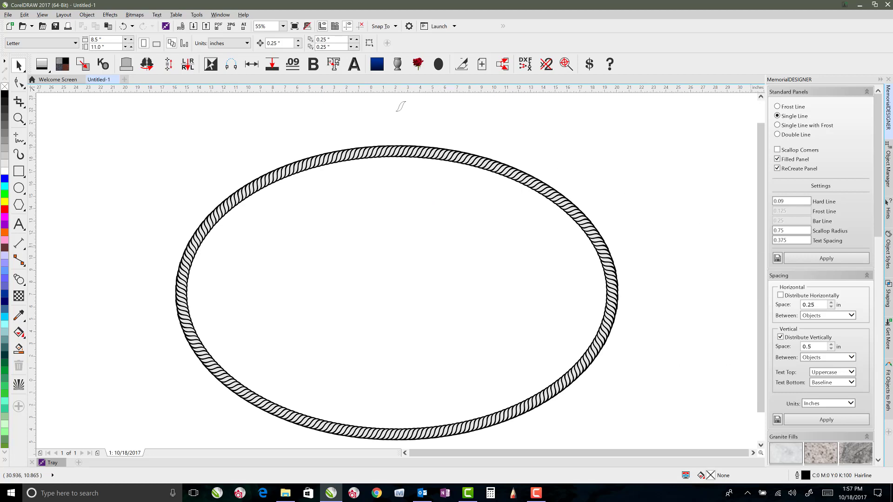
# Fill the 36 by 24 inch base oval with medium grey (R:179 G:179 B:179).
pyautogui.click(358, 148)
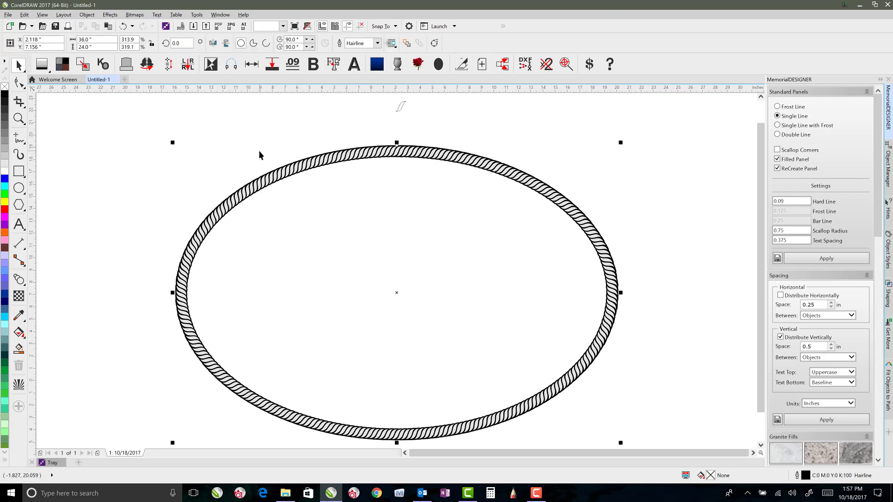
pyautogui.click(5, 154)
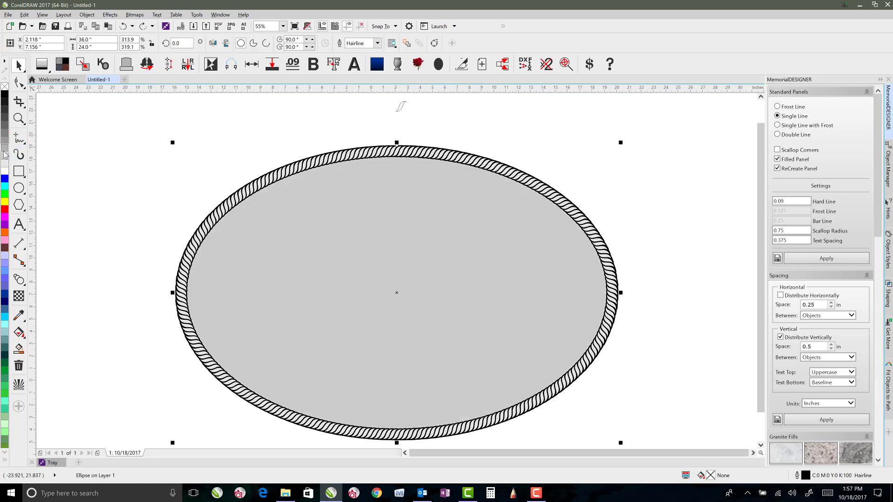
pyautogui.click(5, 148)
pyautogui.click(284, 144)
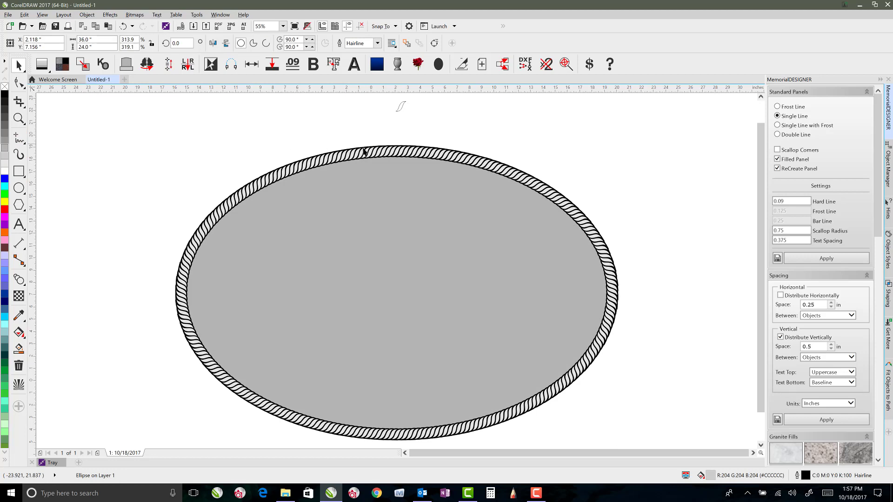
# Select the black contour around the rope and break it apart into its separate outer and inner curves.
pyautogui.scroll(2, 398, 151)
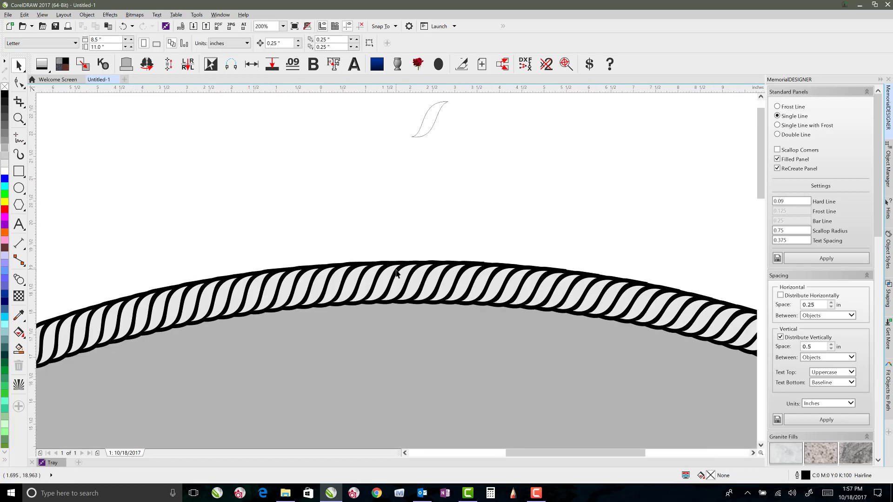
pyautogui.click(388, 263)
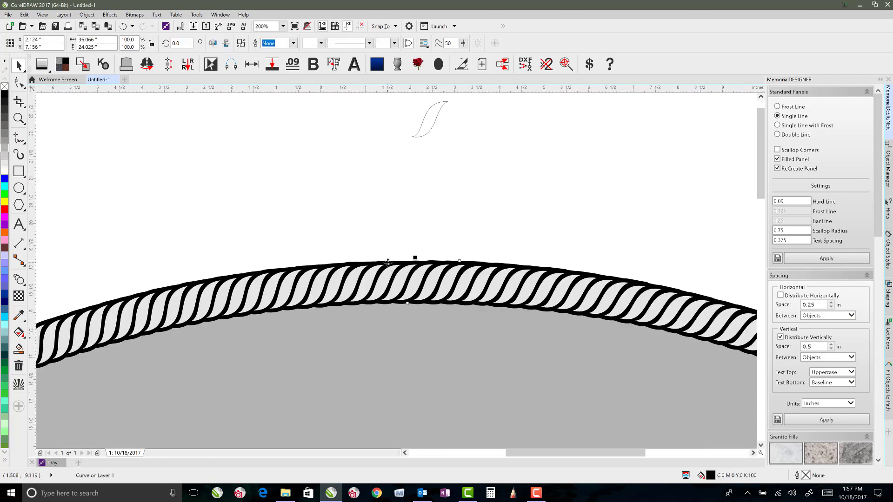
pyautogui.click(390, 250)
pyautogui.click(388, 262)
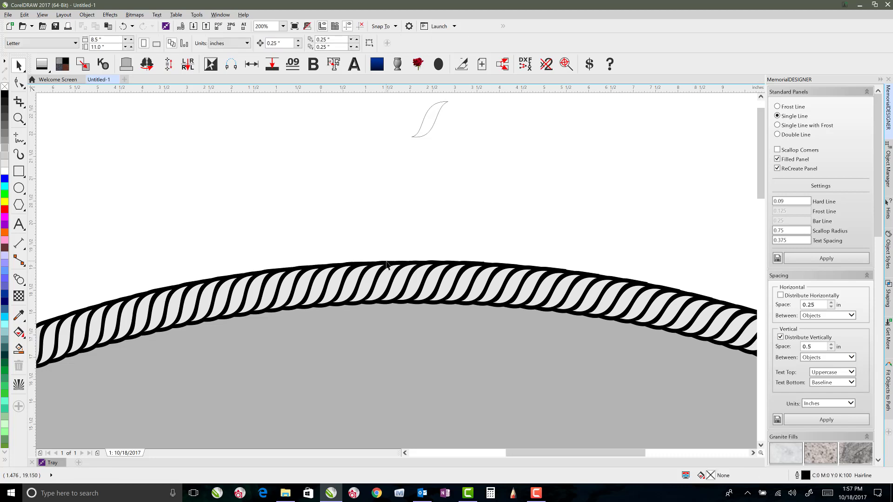
pyautogui.hotkey('ctrl', 'k')
pyautogui.click(389, 243)
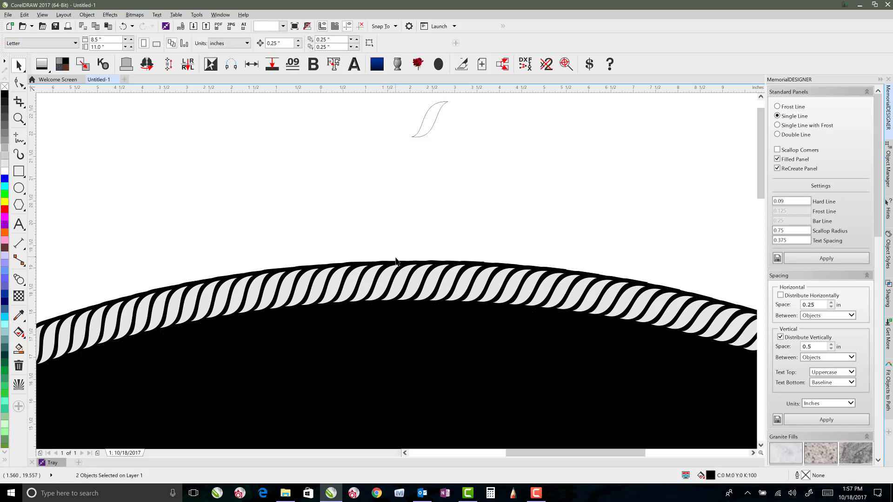
# Delete the wavy outer contour curve with the help of wireframe view, keeping the smooth oval, and restore the filled view.
pyautogui.hotkey('shift', 'F9')
pyautogui.moveTo(382, 262); pyautogui.dragTo(377, 182)
pyautogui.press('Delete')
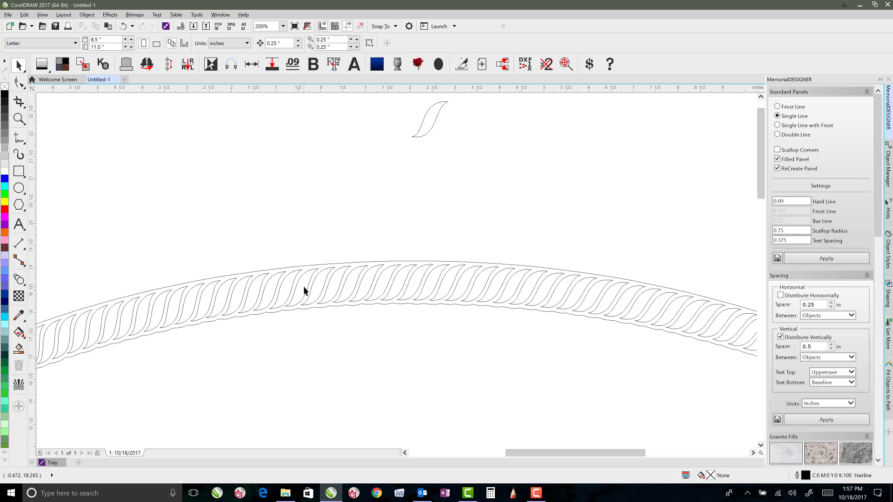
pyautogui.hotkey('shift', 'F9')
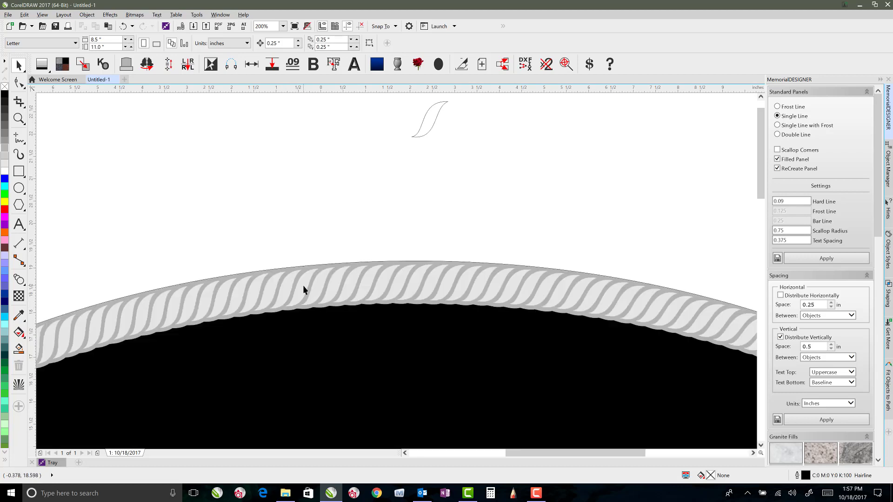
# Fill the 36 by 24 inch base oval behind the rope with black.
pyautogui.click(326, 324)
pyautogui.click(277, 270)
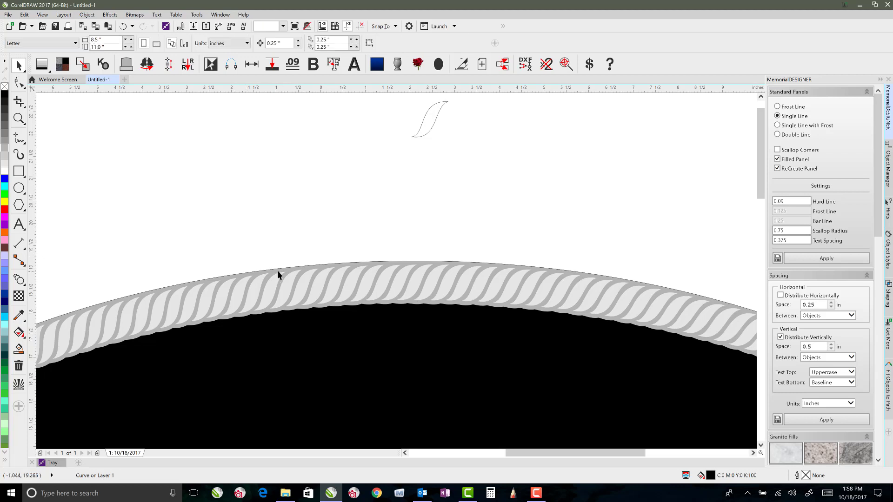
pyautogui.click(6, 97)
# Select the inner contour curve inside the rope using wireframe view and fill it with medium grey in the filled view.
pyautogui.hotkey('shift', 'F9')
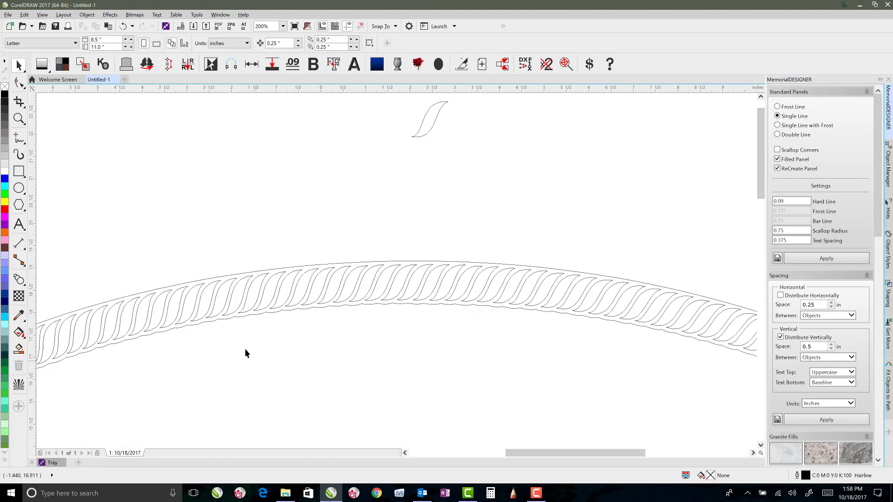
pyautogui.click(227, 318)
pyautogui.hotkey('shift', 'F9')
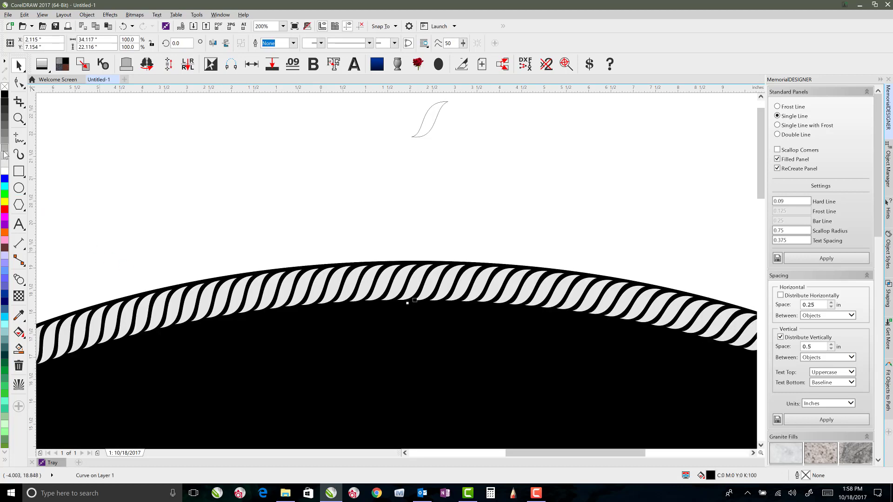
pyautogui.hotkey('ctrl', 'z')
pyautogui.click(445, 242)
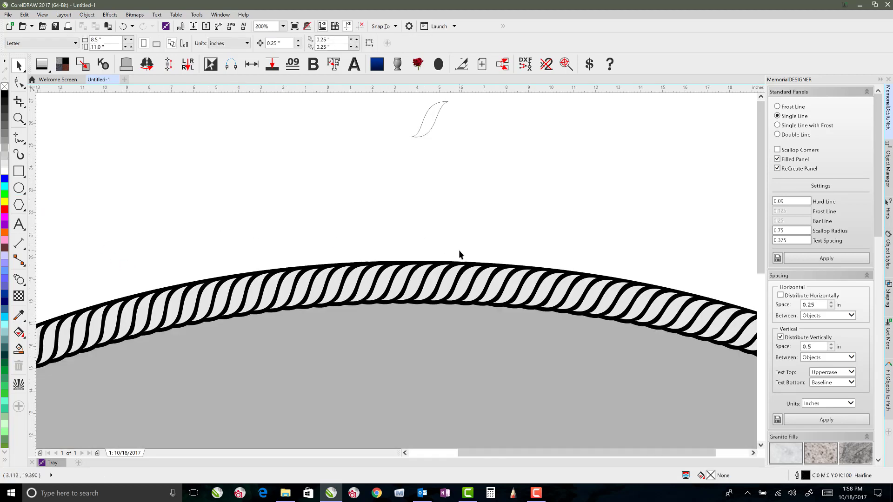
pyautogui.scroll(-3, 459, 249)
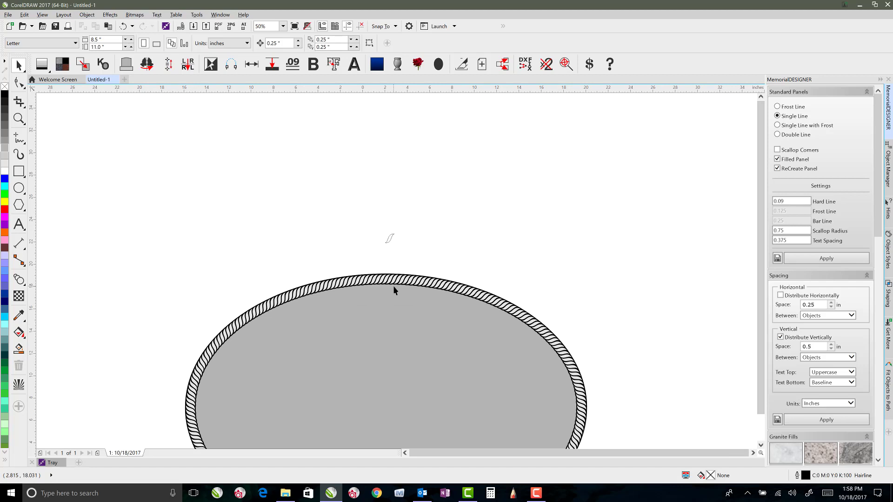
pyautogui.scroll(-2, 396, 274)
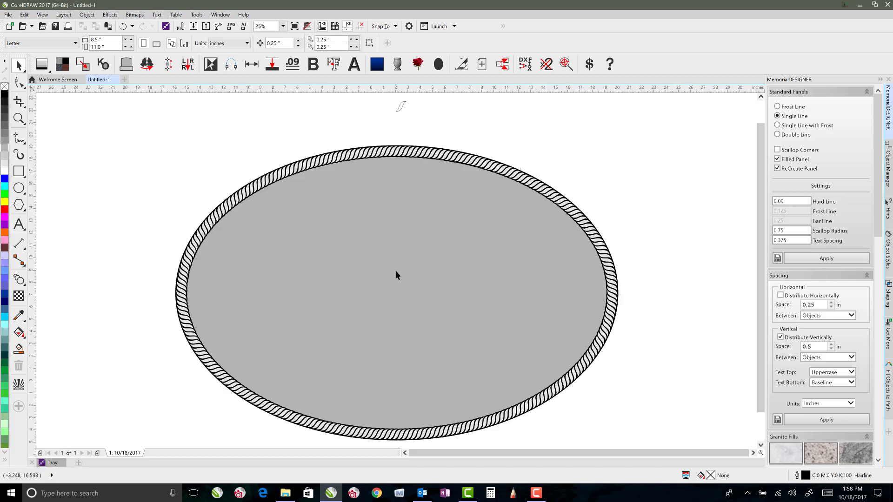